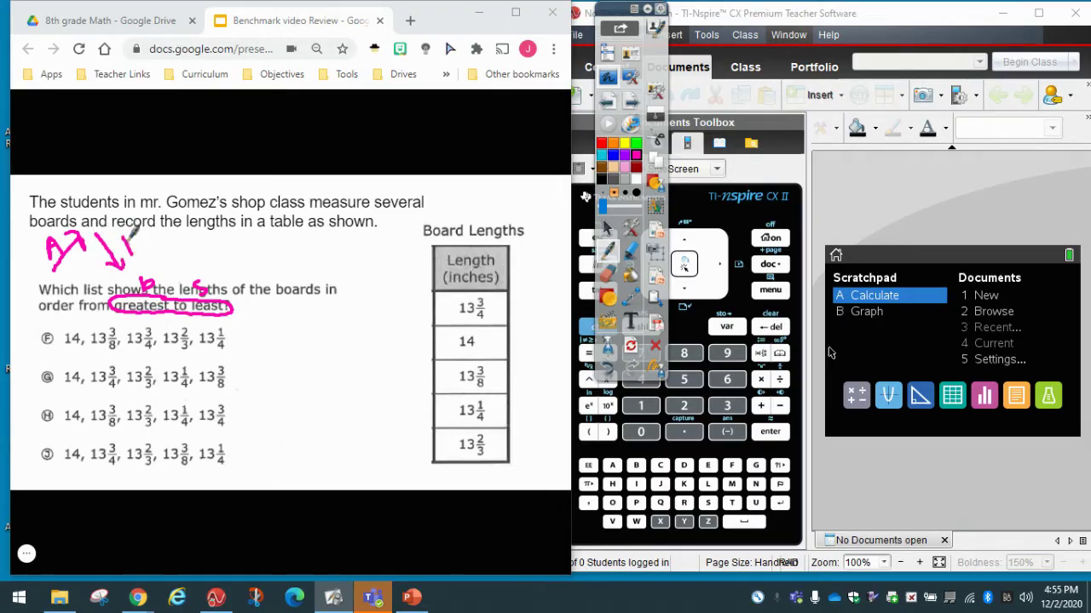
Step: Switch the annotation tool to the yellow highlighter
{"action": "left_click", "coordinate": [630, 249]}
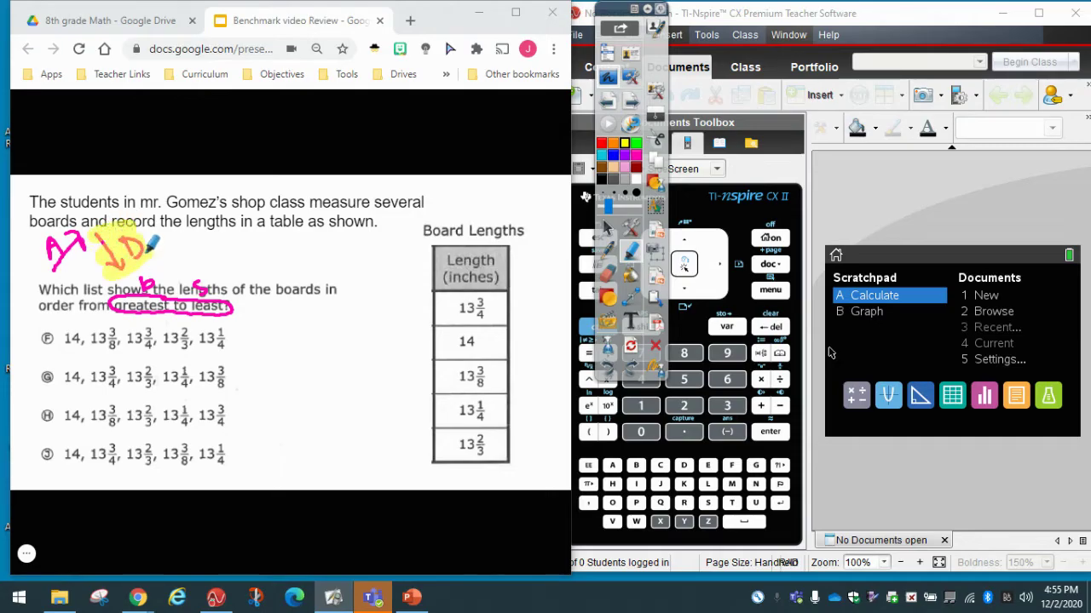
Step: In pink ink, write '13 and 3/4' beside the question and circle the 13 3/4 table entry
{"action": "left_click", "coordinate": [606, 253]}
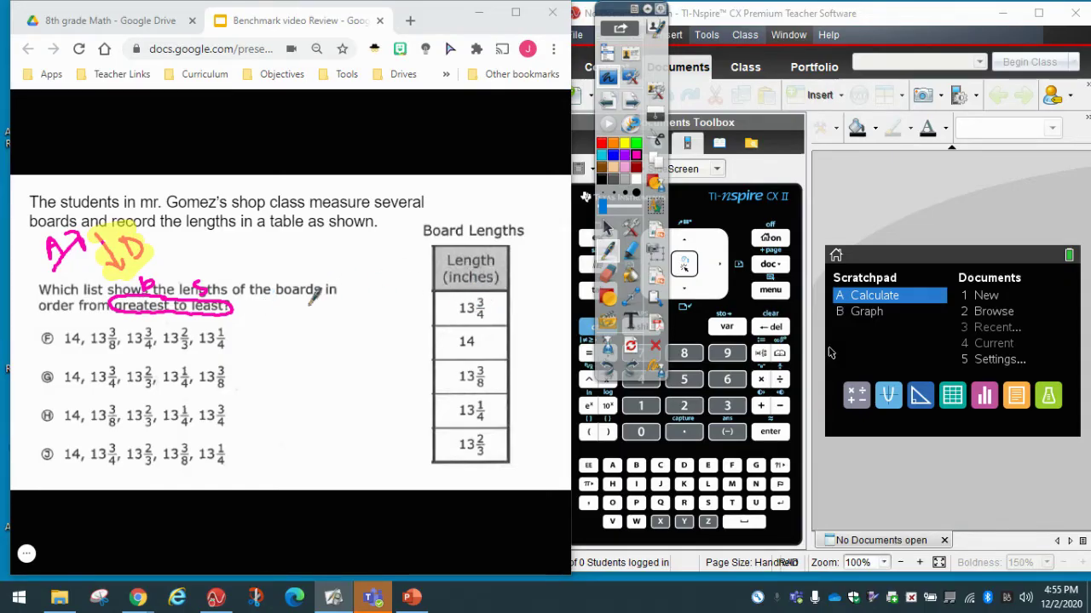
{"action": "mouse_move", "coordinate": [262, 295]}
{"action": "left_mouse_down"}
{"action": "mouse_move", "coordinate": [259, 322]}
{"action": "mouse_move", "coordinate": [273, 305]}
{"action": "mouse_move", "coordinate": [279, 318]}
{"action": "mouse_move", "coordinate": [321, 315]}
{"action": "mouse_move", "coordinate": [361, 319]}
{"action": "left_mouse_up"}
{"action": "left_click_drag", "start_coordinate": [357, 322], "coordinate": [367, 337]}
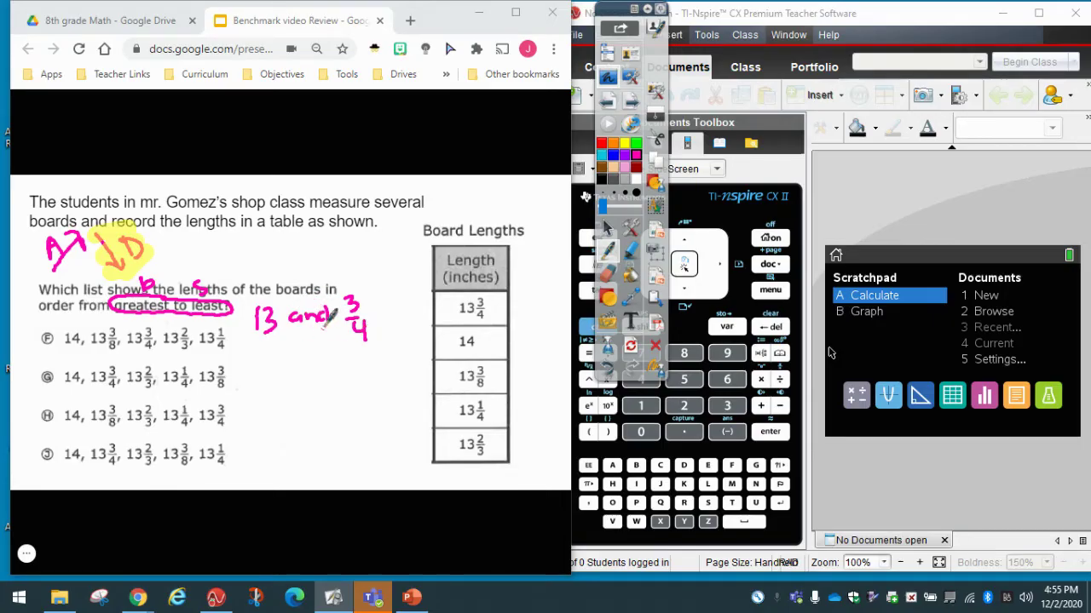
{"action": "mouse_move", "coordinate": [313, 363]}
{"action": "left_mouse_down"}
{"action": "mouse_move", "coordinate": [313, 382]}
{"action": "mouse_move", "coordinate": [323, 371]}
{"action": "left_mouse_up"}
{"action": "mouse_move", "coordinate": [499, 286]}
{"action": "left_mouse_down"}
{"action": "mouse_move", "coordinate": [455, 291]}
{"action": "mouse_move", "coordinate": [452, 314]}
{"action": "mouse_move", "coordinate": [500, 321]}
{"action": "mouse_move", "coordinate": [494, 278]}
{"action": "left_mouse_up"}
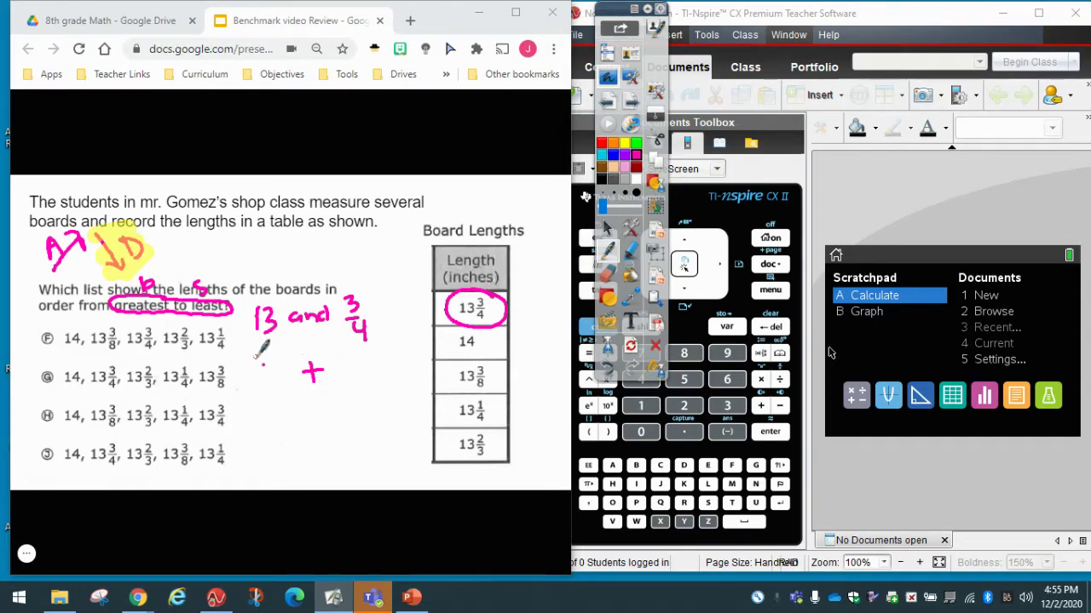
Step: Rewrite it as (13 + 3/4), then erase the handwritten 13 and 3/4 scratch notes
{"action": "mouse_move", "coordinate": [265, 367]}
{"action": "left_mouse_down"}
{"action": "mouse_move", "coordinate": [289, 354]}
{"action": "mouse_move", "coordinate": [274, 389]}
{"action": "left_mouse_up"}
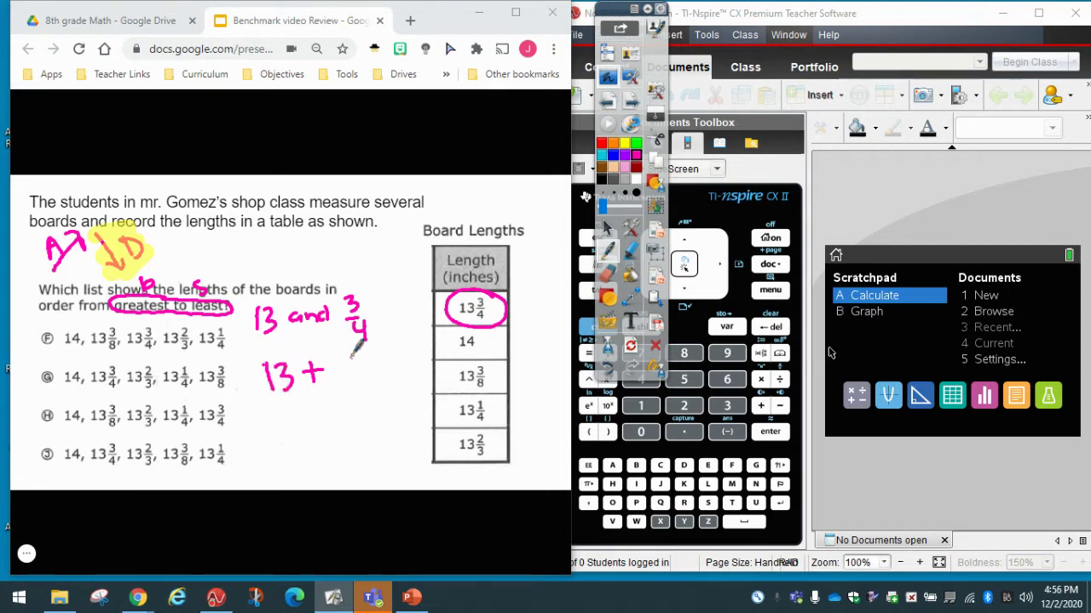
{"action": "mouse_move", "coordinate": [339, 350]}
{"action": "left_mouse_down"}
{"action": "mouse_move", "coordinate": [342, 390]}
{"action": "mouse_move", "coordinate": [353, 384]}
{"action": "mouse_move", "coordinate": [355, 394]}
{"action": "mouse_move", "coordinate": [372, 340]}
{"action": "mouse_move", "coordinate": [368, 397]}
{"action": "left_mouse_up"}
{"action": "left_click_drag", "start_coordinate": [261, 359], "coordinate": [264, 409]}
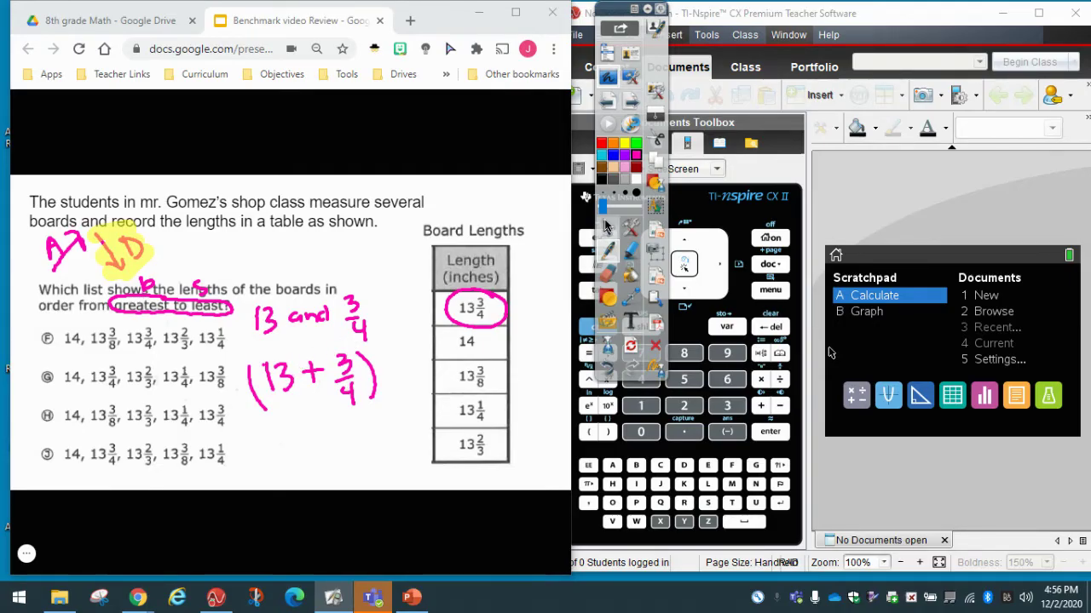
{"action": "left_click", "coordinate": [607, 272]}
{"action": "mouse_move", "coordinate": [376, 326]}
{"action": "left_mouse_down"}
{"action": "mouse_move", "coordinate": [380, 386]}
{"action": "mouse_move", "coordinate": [368, 306]}
{"action": "mouse_move", "coordinate": [347, 306]}
{"action": "mouse_move", "coordinate": [357, 386]}
{"action": "mouse_move", "coordinate": [310, 301]}
{"action": "mouse_move", "coordinate": [306, 395]}
{"action": "mouse_move", "coordinate": [276, 376]}
{"action": "mouse_move", "coordinate": [261, 311]}
{"action": "mouse_move", "coordinate": [272, 414]}
{"action": "left_mouse_up"}
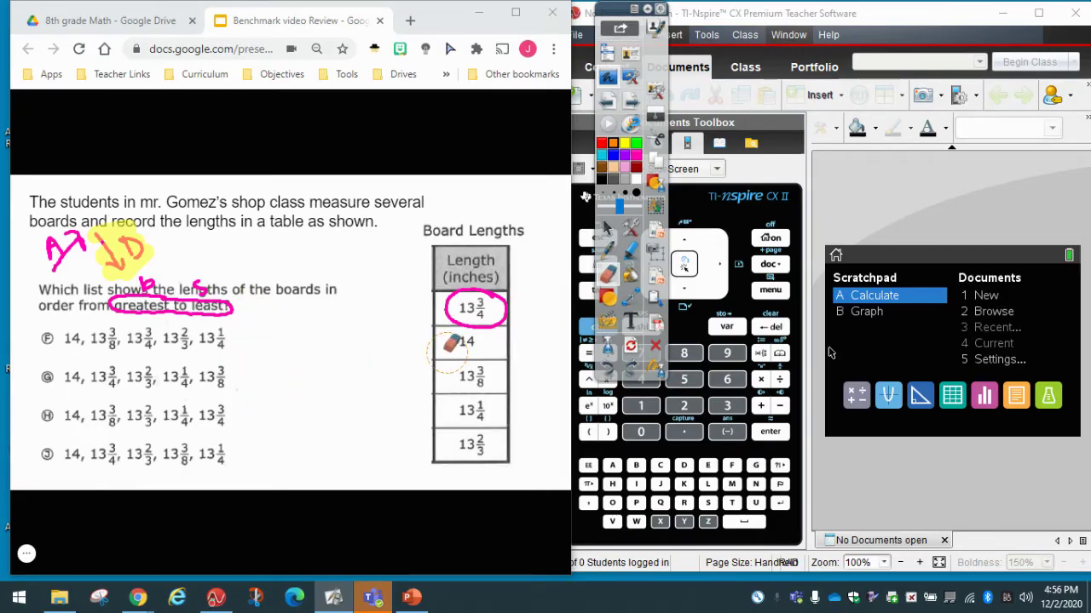
Step: Erase the circle around 13 3/4 and write (13+3/4) beside the first board length
{"action": "left_click_drag", "start_coordinate": [506, 306], "coordinate": [475, 309]}
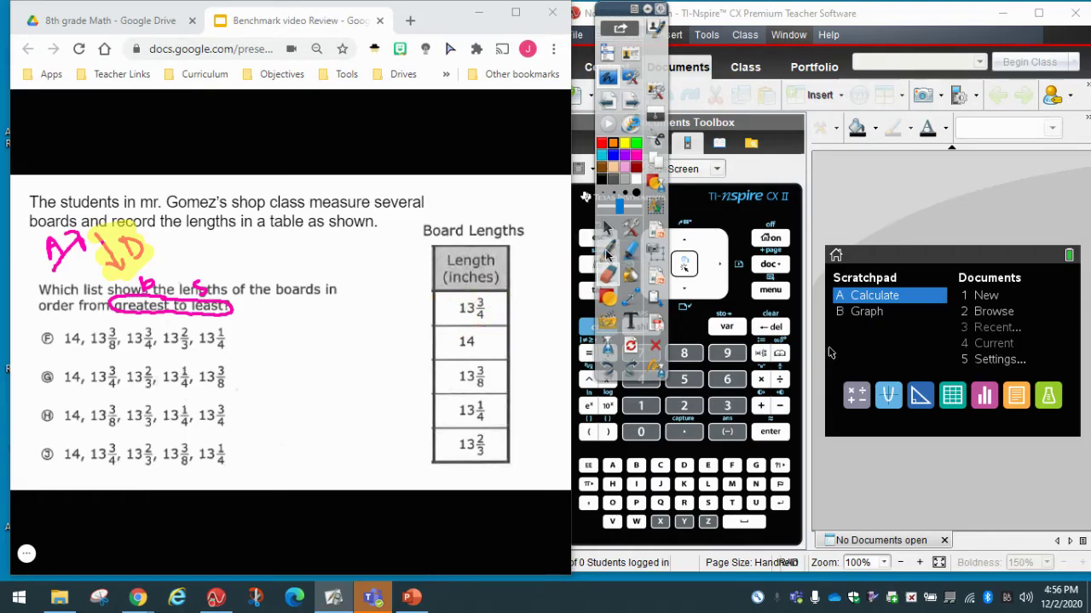
{"action": "left_click", "coordinate": [607, 249]}
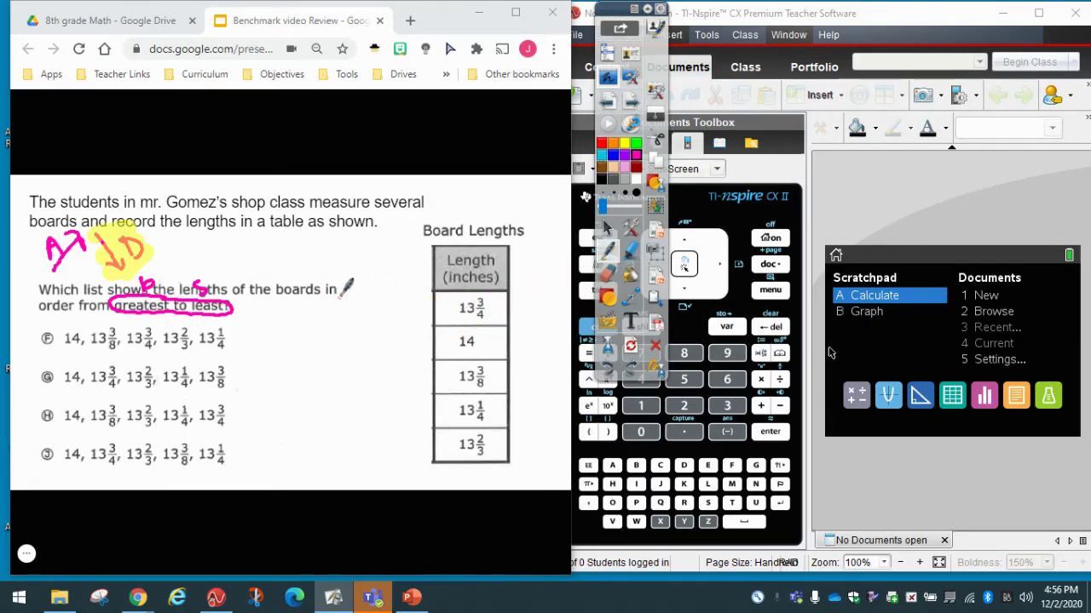
{"action": "mouse_move", "coordinate": [341, 290]}
{"action": "left_mouse_down"}
{"action": "mouse_move", "coordinate": [343, 318]}
{"action": "mouse_move", "coordinate": [354, 297]}
{"action": "mouse_move", "coordinate": [365, 295]}
{"action": "mouse_move", "coordinate": [363, 310]}
{"action": "mouse_move", "coordinate": [405, 306]}
{"action": "left_mouse_up"}
{"action": "left_click_drag", "start_coordinate": [397, 310], "coordinate": [407, 317]}
{"action": "mouse_move", "coordinate": [402, 311]}
{"action": "left_mouse_down"}
{"action": "mouse_move", "coordinate": [428, 282]}
{"action": "mouse_move", "coordinate": [424, 323]}
{"action": "left_mouse_up"}
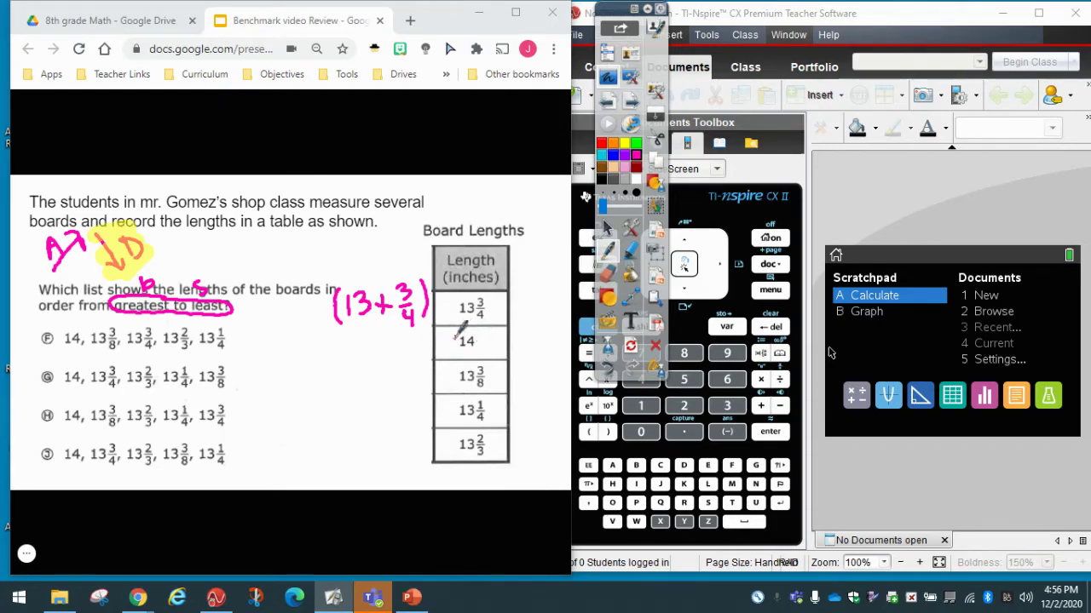
Step: Write 14, (13+3/8), (13+1/4) and (13+2/3) for the remaining board lengths
{"action": "mouse_move", "coordinate": [372, 335]}
{"action": "left_mouse_down"}
{"action": "mouse_move", "coordinate": [372, 352]}
{"action": "mouse_move", "coordinate": [391, 345]}
{"action": "mouse_move", "coordinate": [389, 353]}
{"action": "left_mouse_up"}
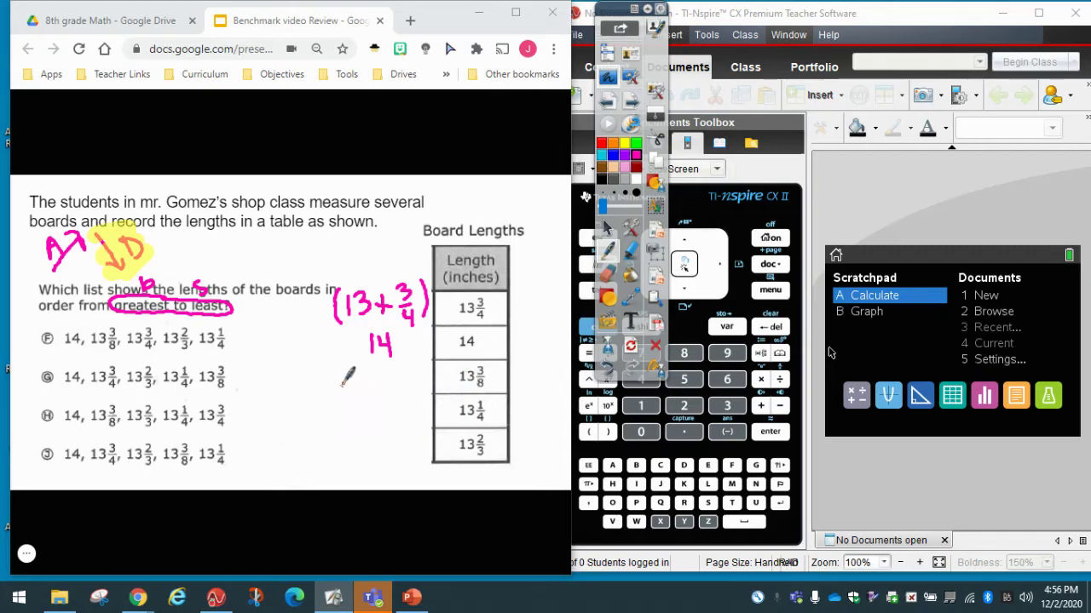
{"action": "mouse_move", "coordinate": [334, 375]}
{"action": "left_mouse_down"}
{"action": "mouse_move", "coordinate": [331, 397]}
{"action": "mouse_move", "coordinate": [389, 383]}
{"action": "mouse_move", "coordinate": [388, 393]}
{"action": "mouse_move", "coordinate": [405, 374]}
{"action": "mouse_move", "coordinate": [417, 406]}
{"action": "mouse_move", "coordinate": [435, 375]}
{"action": "mouse_move", "coordinate": [431, 407]}
{"action": "left_mouse_up"}
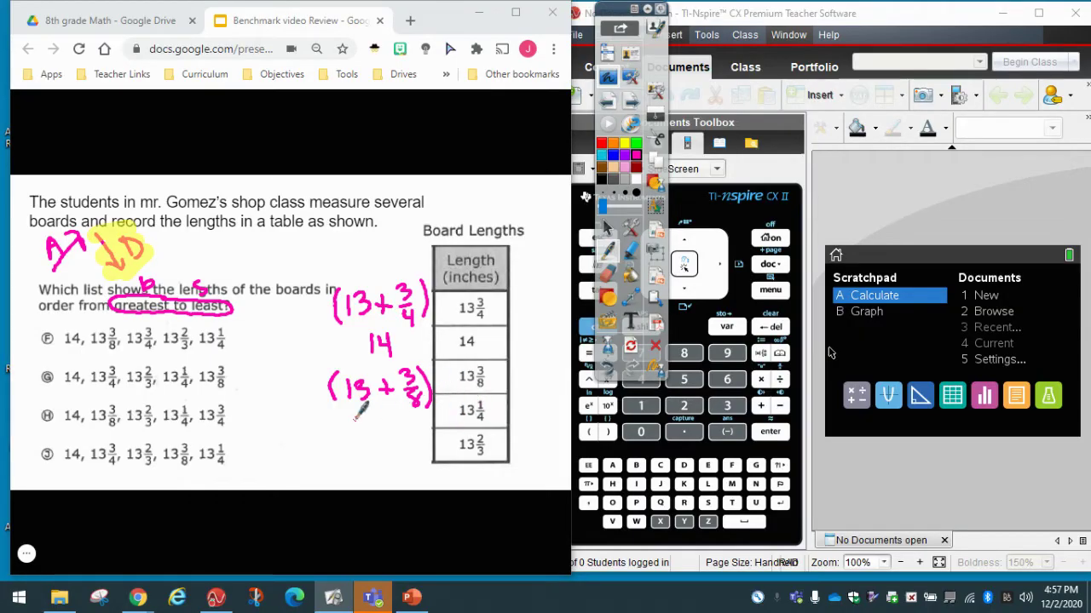
{"action": "mouse_move", "coordinate": [330, 424]}
{"action": "left_mouse_down"}
{"action": "mouse_move", "coordinate": [377, 432]}
{"action": "mouse_move", "coordinate": [393, 417]}
{"action": "mouse_move", "coordinate": [414, 441]}
{"action": "left_mouse_up"}
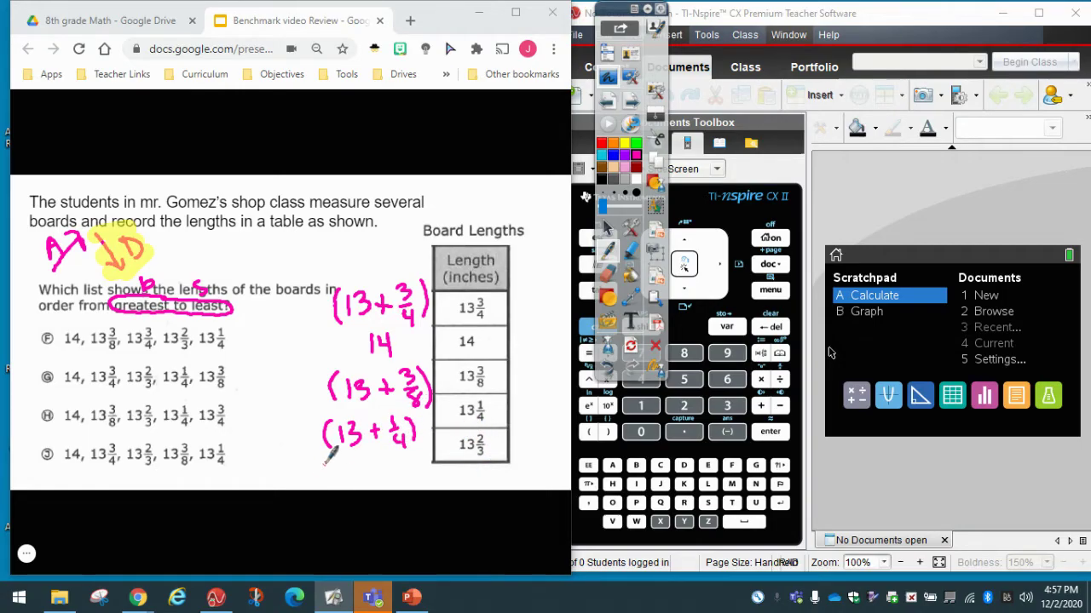
{"action": "mouse_move", "coordinate": [329, 466]}
{"action": "left_mouse_down"}
{"action": "mouse_move", "coordinate": [375, 479]}
{"action": "mouse_move", "coordinate": [398, 457]}
{"action": "mouse_move", "coordinate": [401, 474]}
{"action": "mouse_move", "coordinate": [416, 476]}
{"action": "mouse_move", "coordinate": [420, 458]}
{"action": "mouse_move", "coordinate": [429, 487]}
{"action": "left_mouse_up"}
Step: Stop drawing ink and move the annotation tools panel closer to the slide
{"action": "left_click", "coordinate": [606, 228]}
{"action": "left_click", "coordinate": [606, 229]}
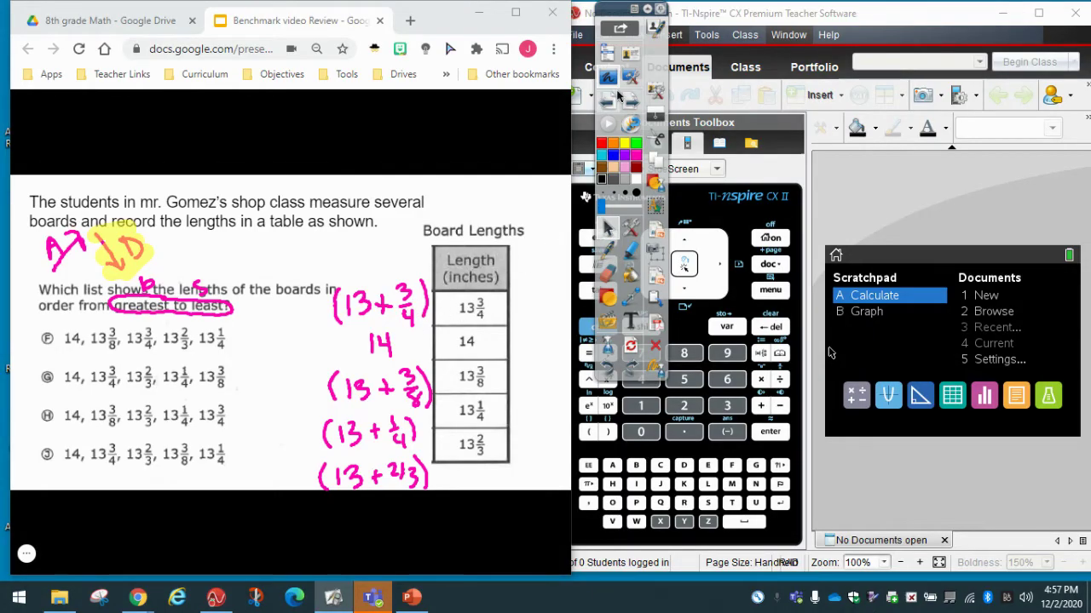
{"action": "left_click_drag", "start_coordinate": [615, 12], "coordinate": [534, 12]}
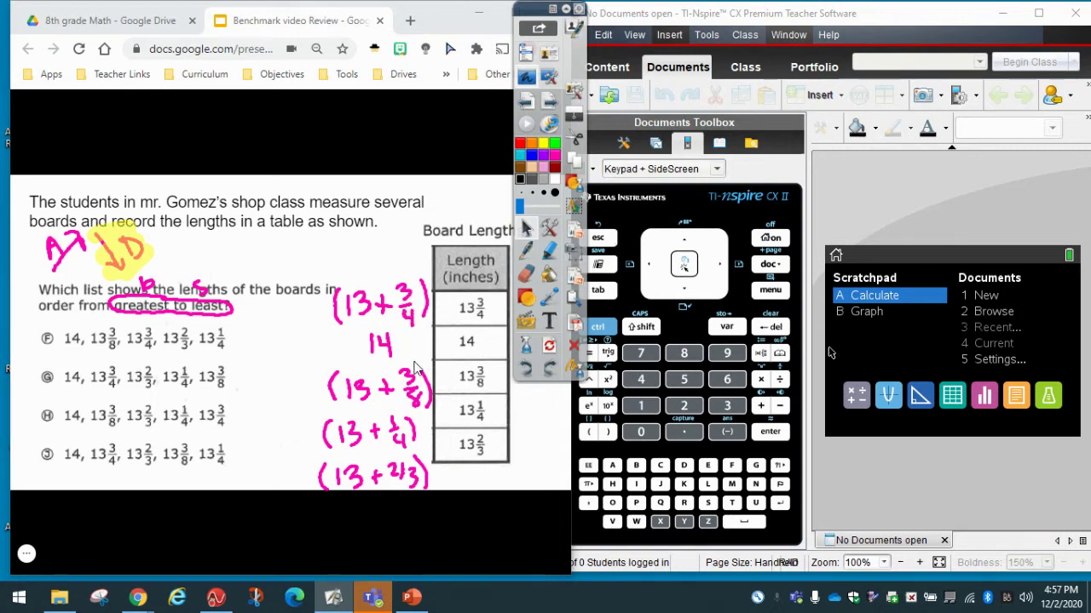
Step: Start a new TI-Nspire document with a Lists & Spreadsheet page and begin an entry with =
{"action": "left_click", "coordinate": [983, 296]}
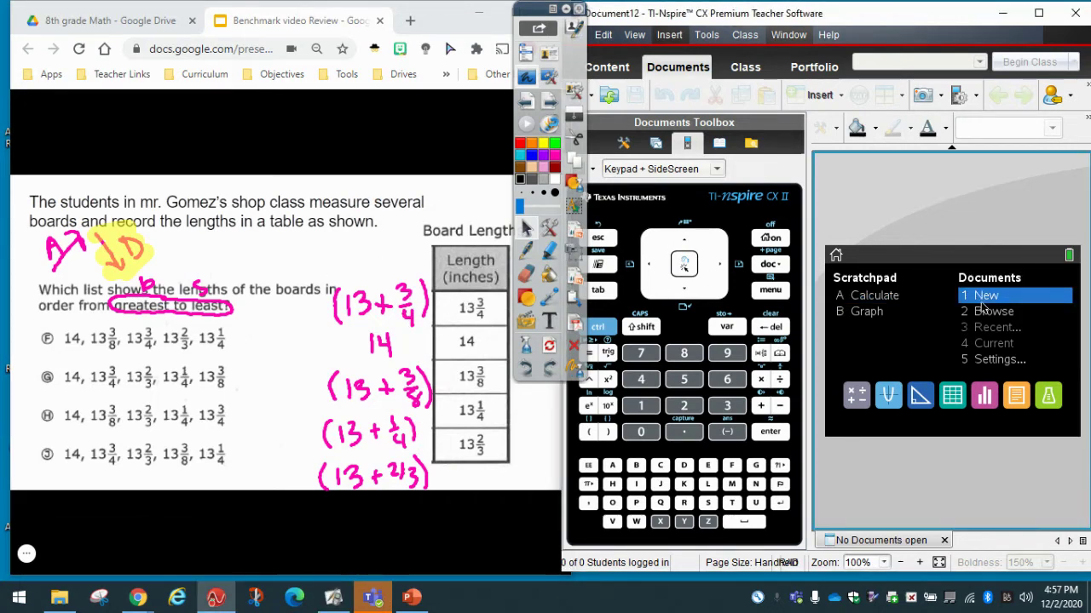
{"action": "key", "text": "Down"}
{"action": "key", "text": "Down"}
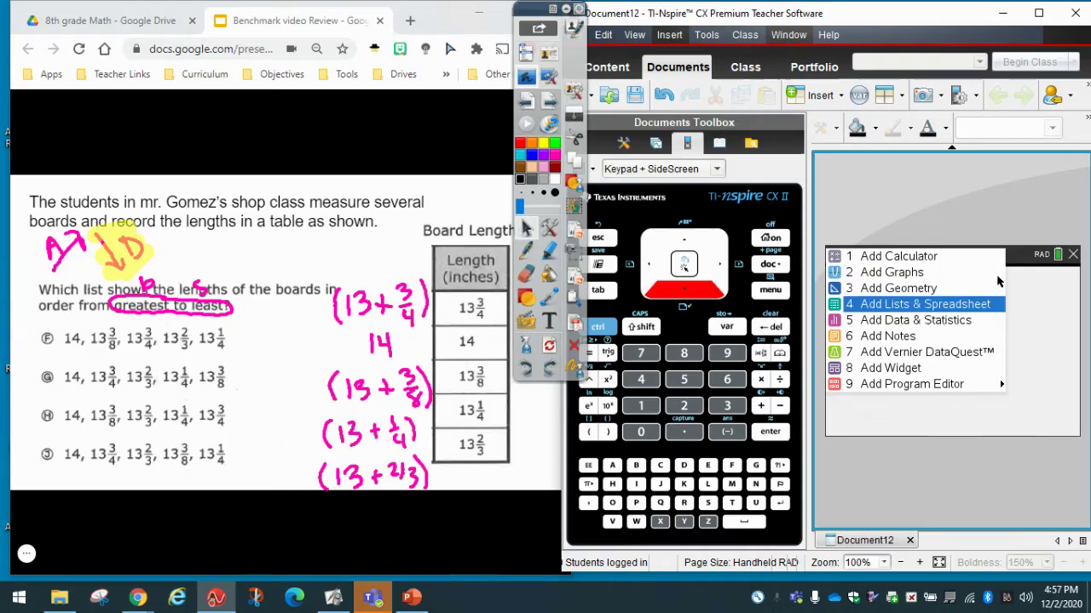
{"action": "key", "text": "Return"}
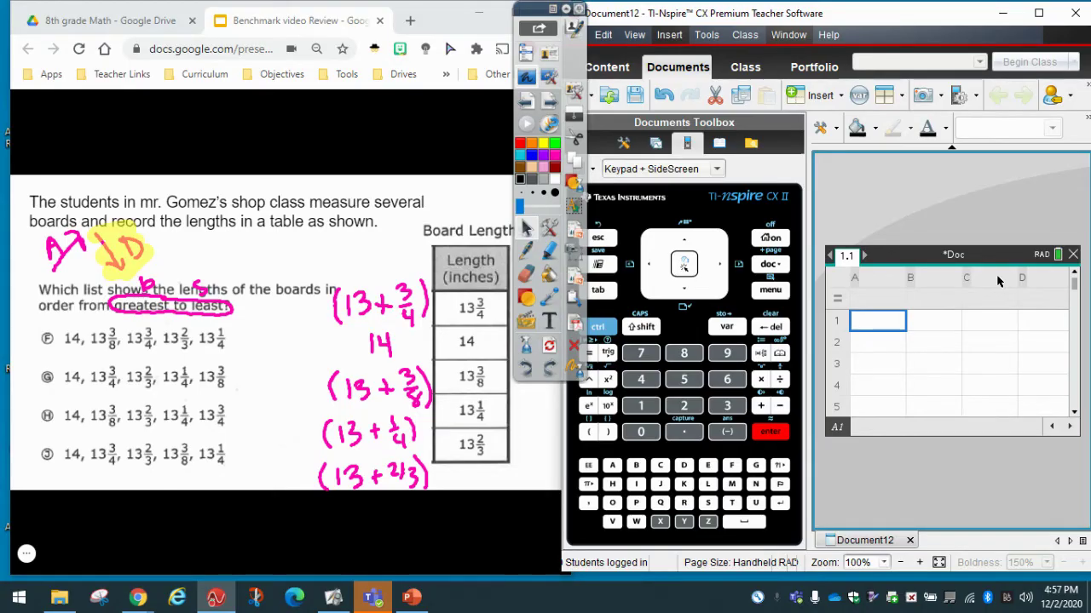
{"action": "type", "text": "="}
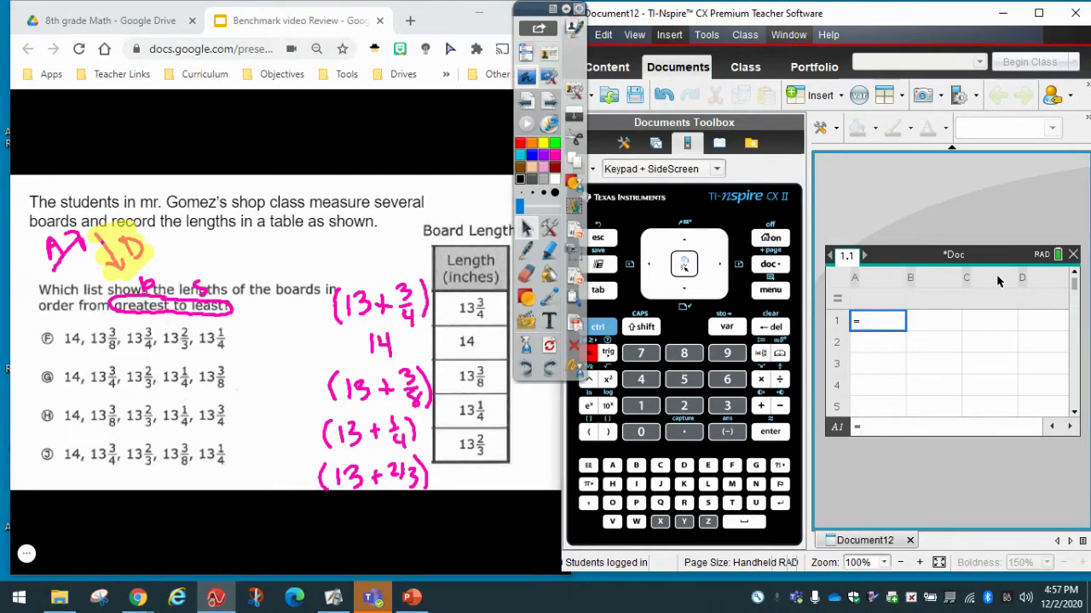
Step: Enter (13+3/4) in cell A1 with a fraction template so it shows 55/4
{"action": "type", "text": "("}
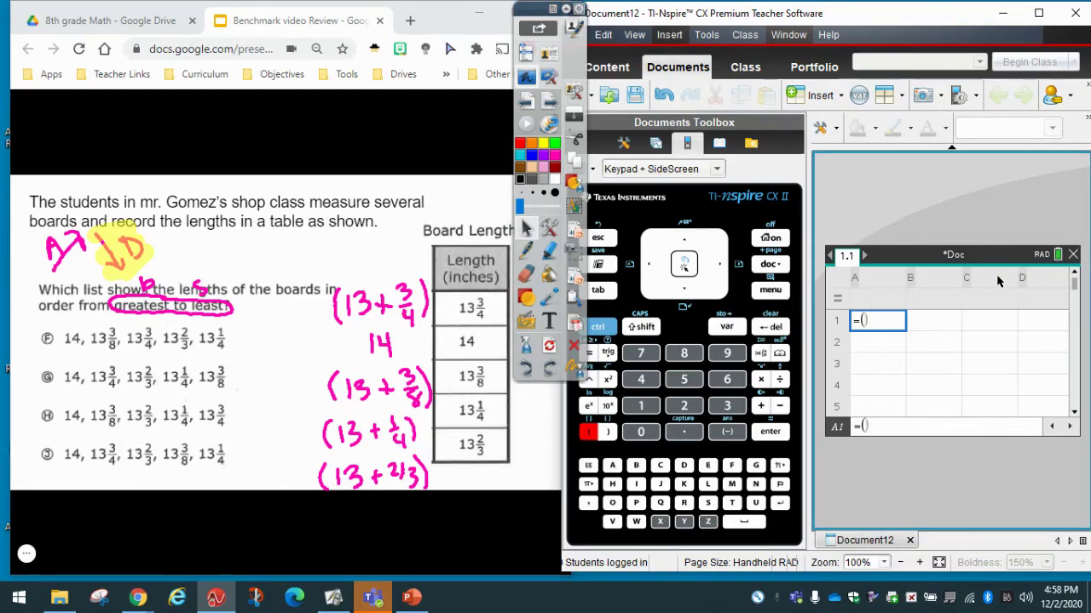
{"action": "type", "text": "13+"}
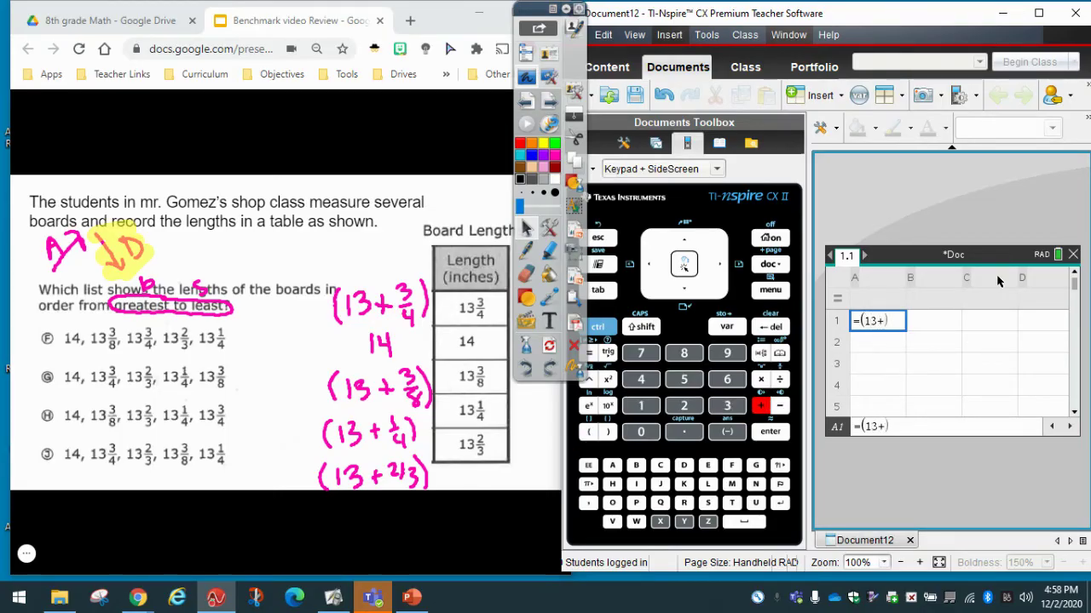
{"action": "key", "text": "ctrl+slash"}
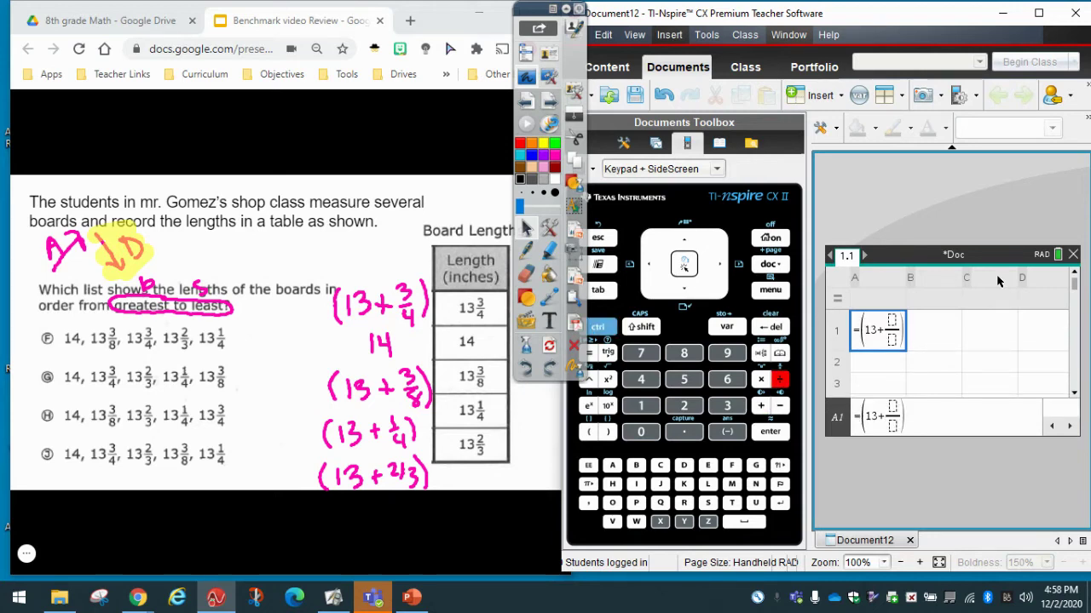
{"action": "type", "text": "3"}
{"action": "key", "text": "Down"}
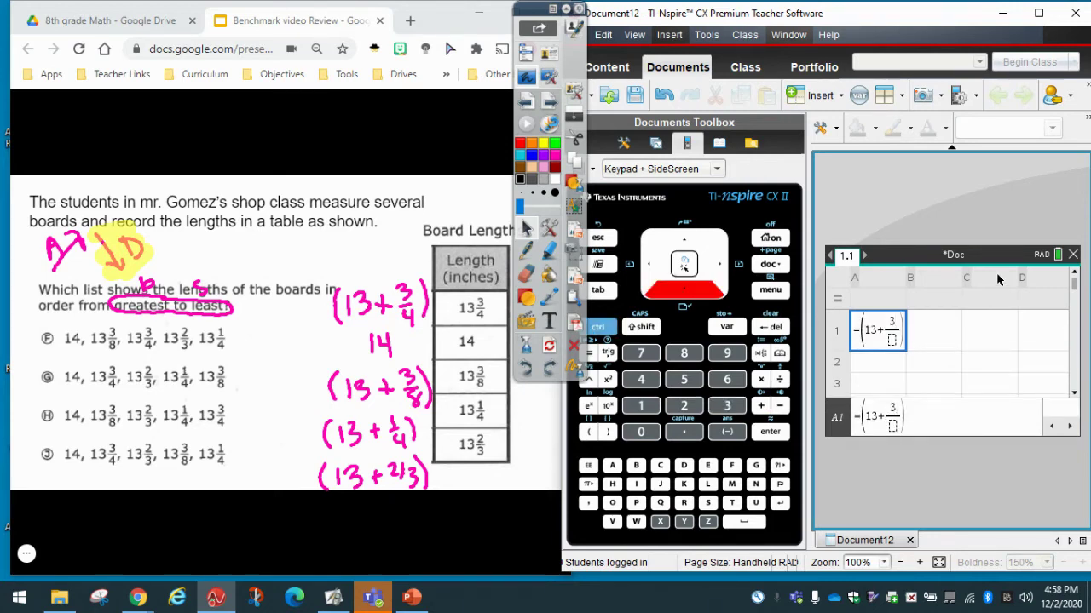
{"action": "type", "text": "4"}
{"action": "key", "text": "Return"}
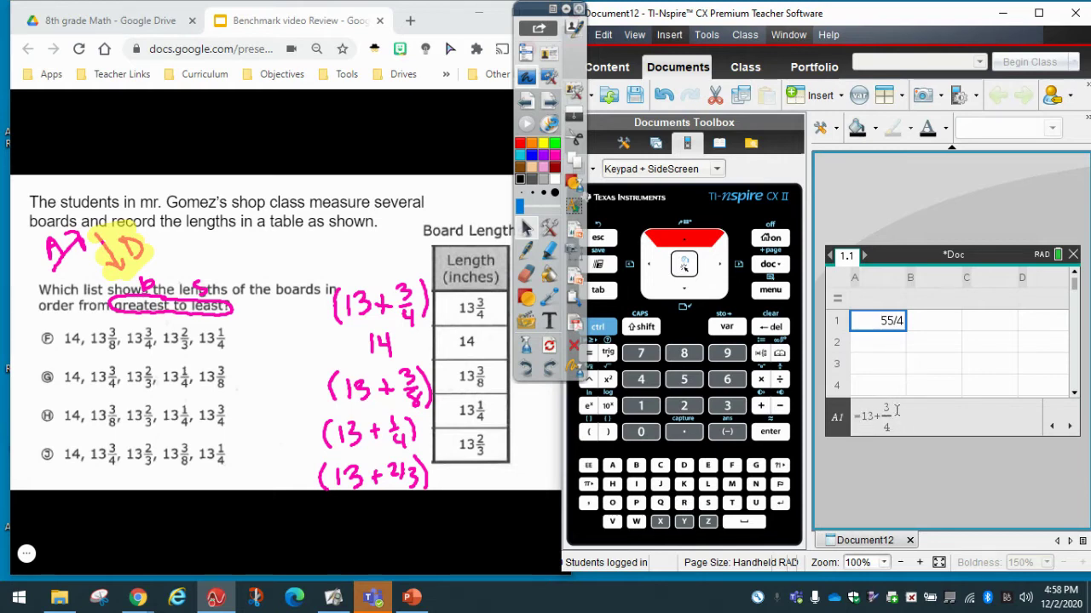
{"action": "key", "text": "Down"}
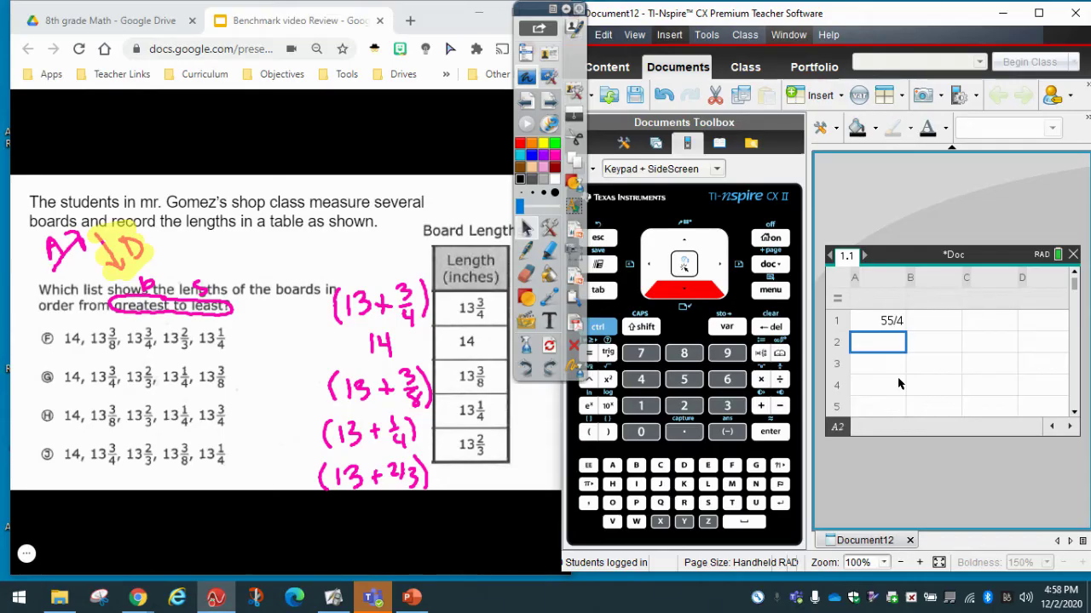
Step: Clear the stray 13+3/4 entered in cell B1 and return to cell A2
{"action": "key", "text": "Right"}
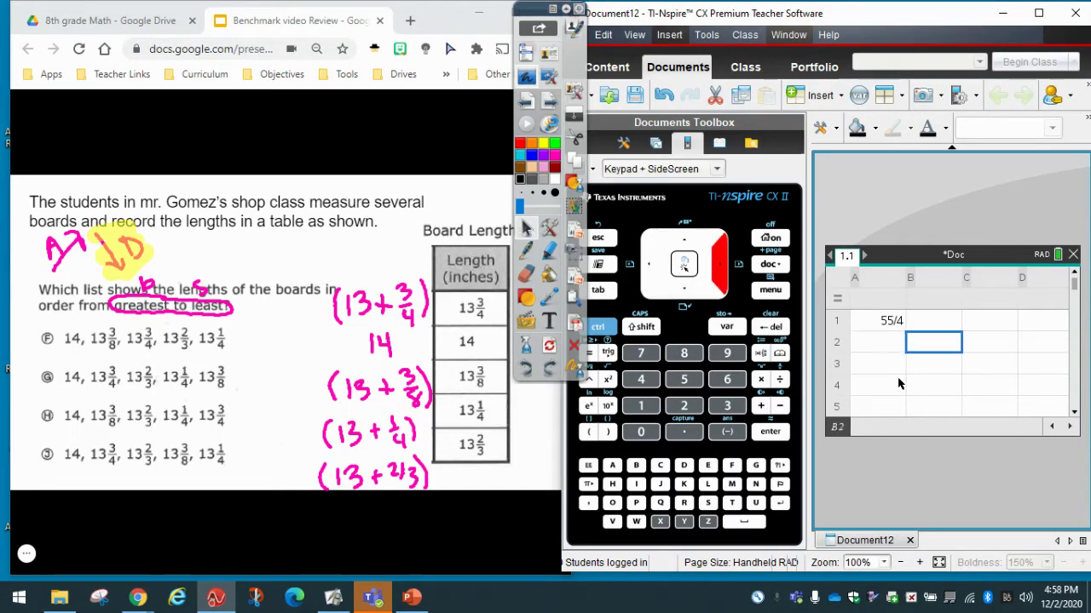
{"action": "key", "text": "Up"}
{"action": "type", "text": "(13"}
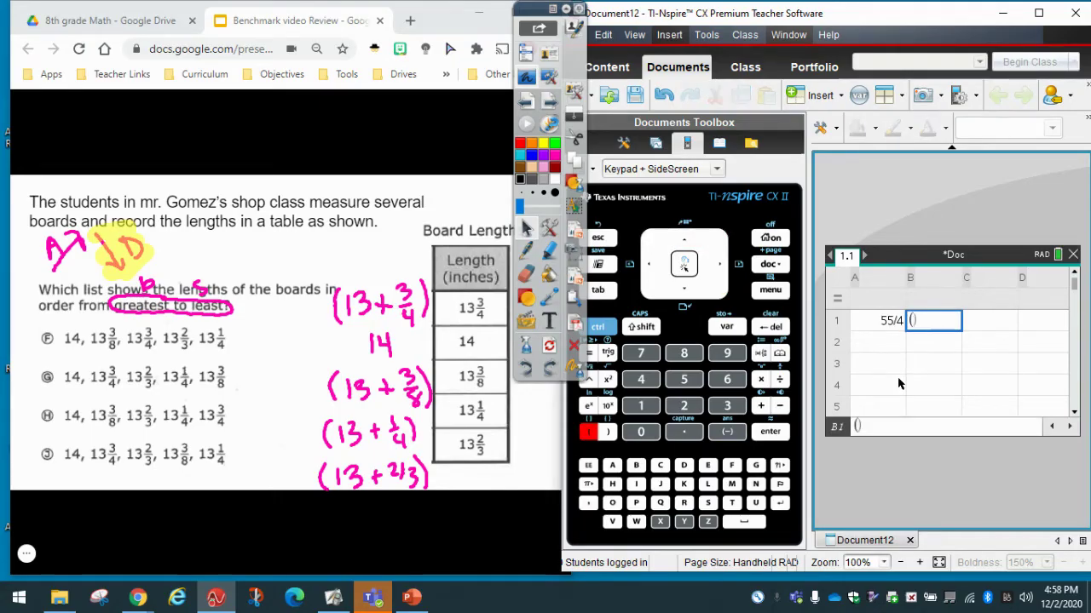
{"action": "type", "text": "+3/4"}
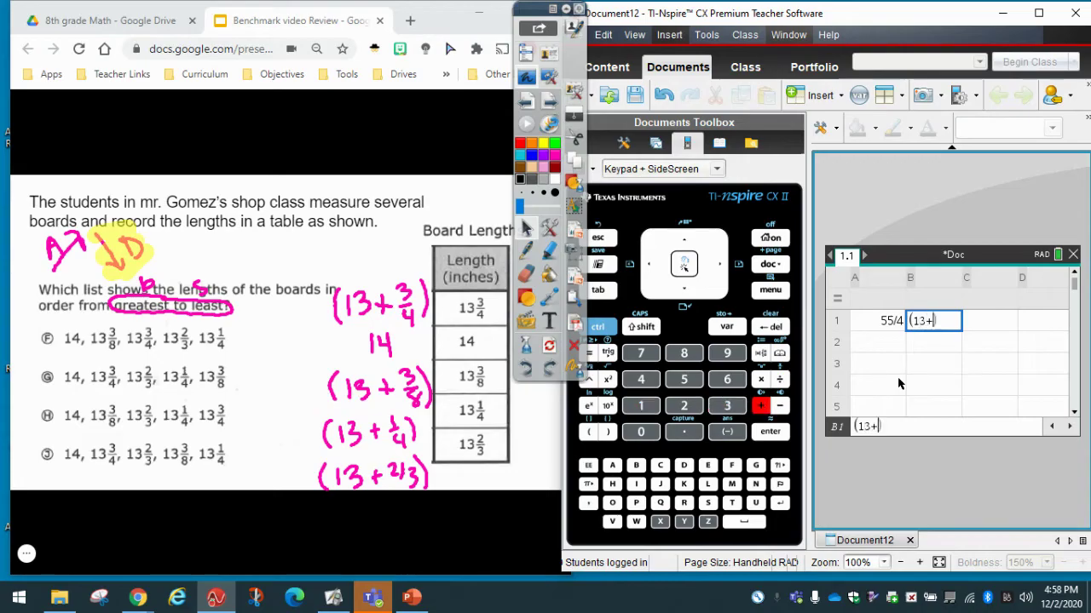
{"action": "key", "text": "Return"}
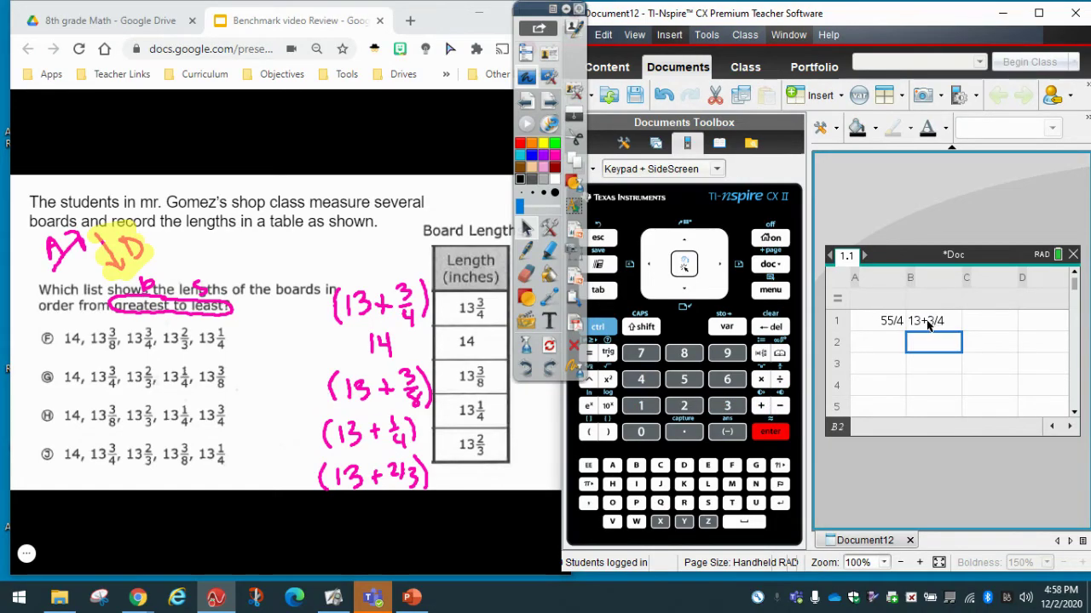
{"action": "key", "text": "Up"}
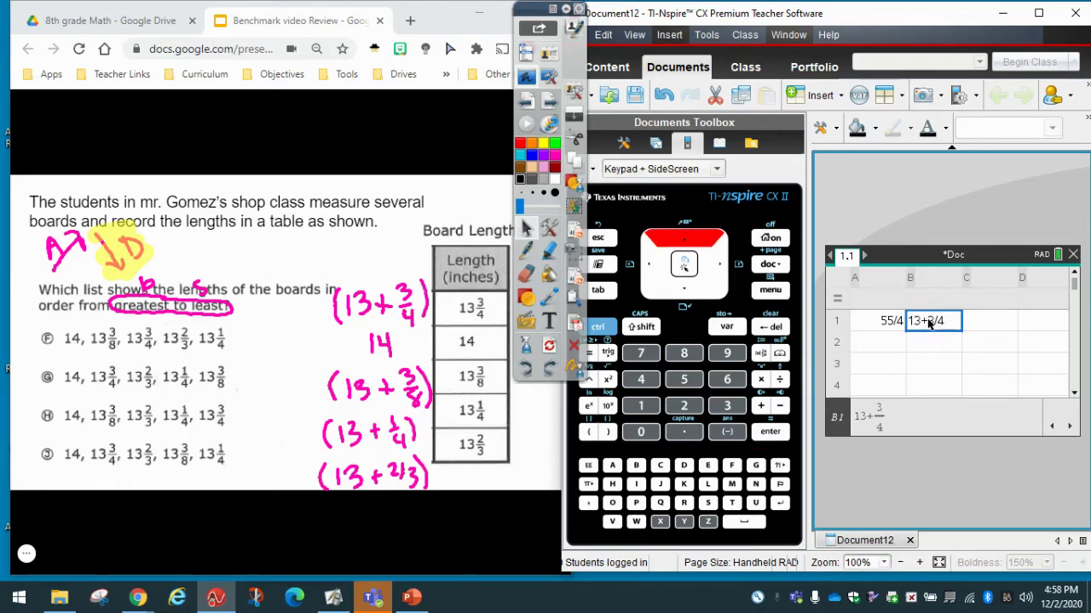
{"action": "key", "text": "Delete"}
{"action": "key", "text": "Down"}
{"action": "key", "text": "Left"}
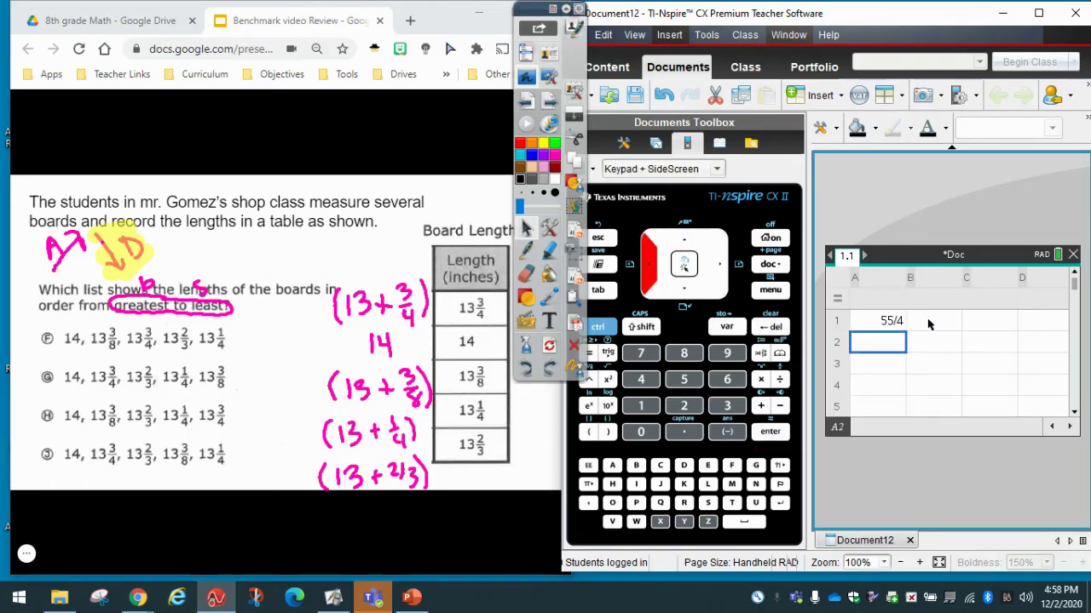
{"action": "key", "text": "Up"}
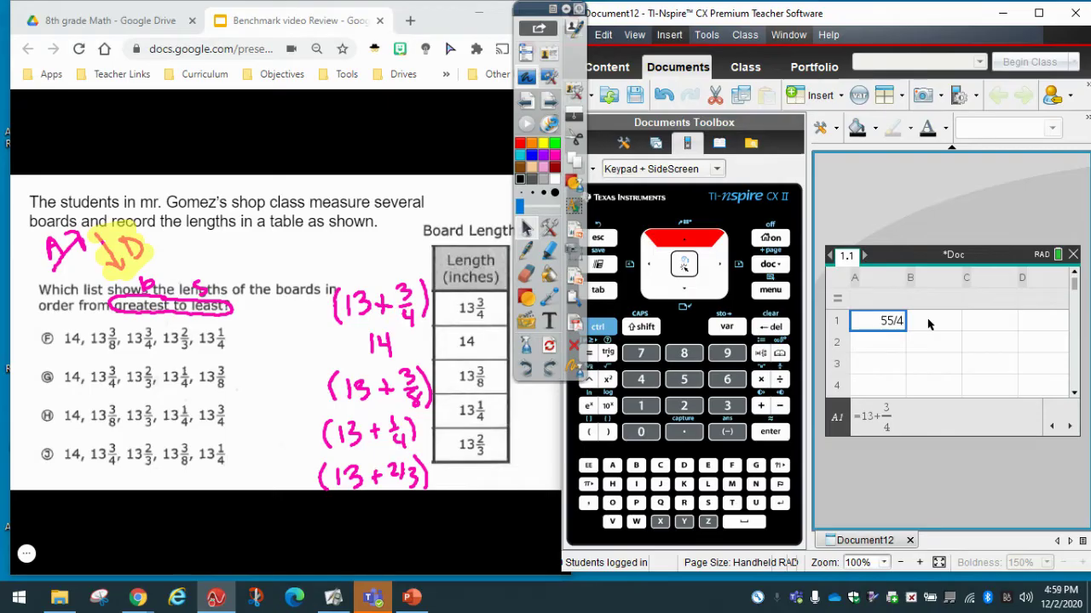
{"action": "key", "text": "Down"}
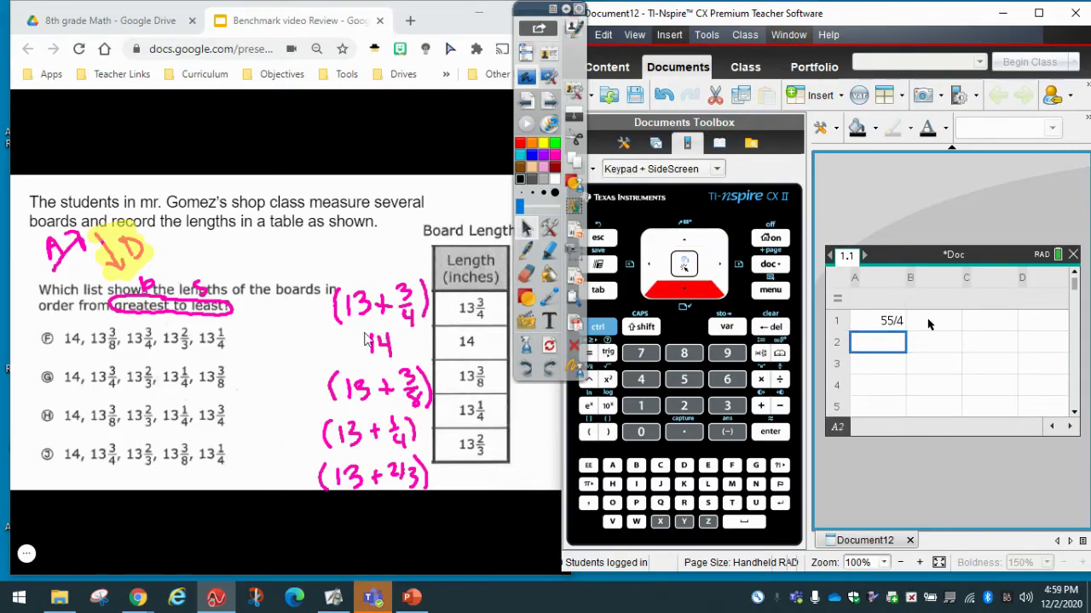
Step: Enter 14 in A2 and (13+3/8) in A3, which evaluates to 107/8
{"action": "type", "text": "=14"}
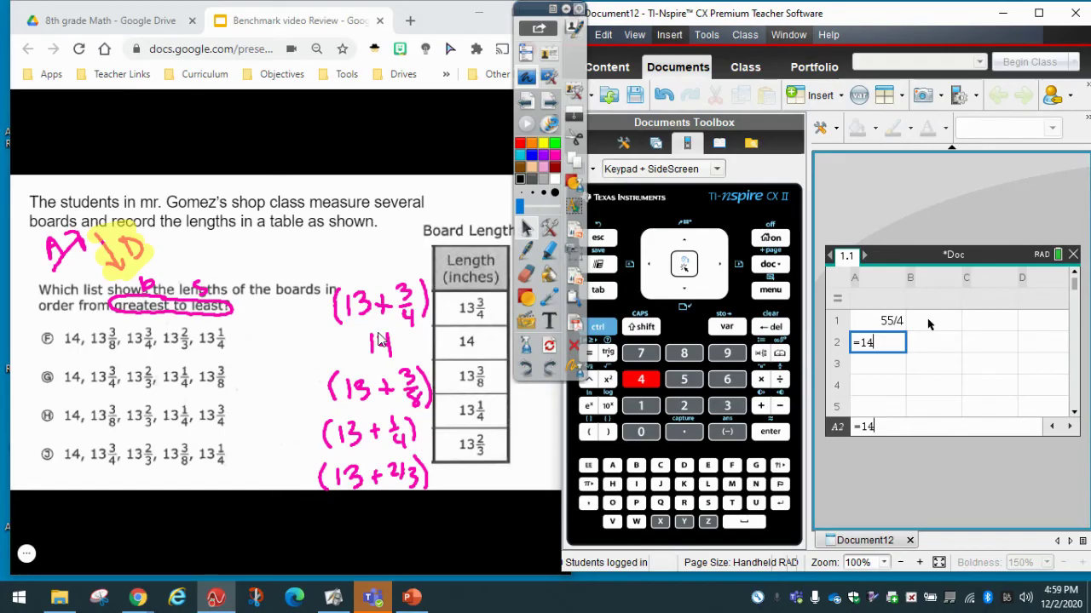
{"action": "key", "text": "Return"}
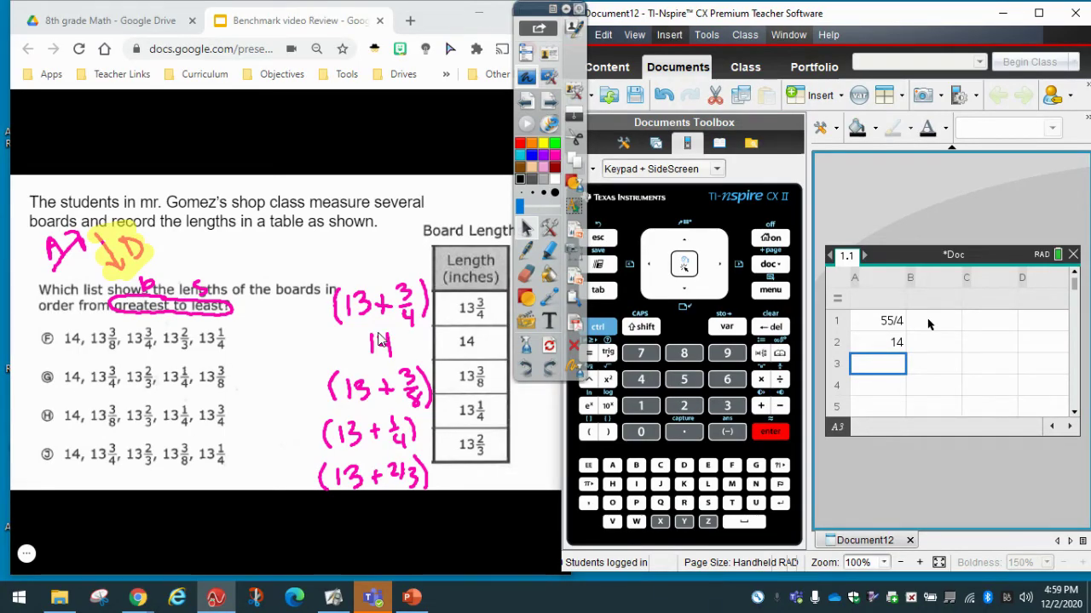
{"action": "type", "text": "="}
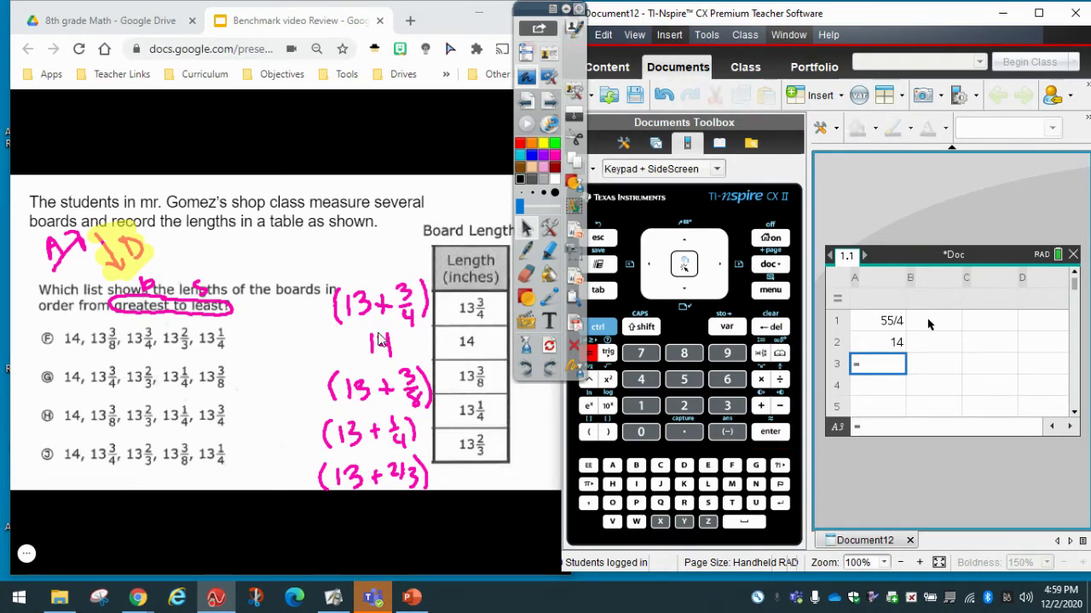
{"action": "type", "text": "(13+"}
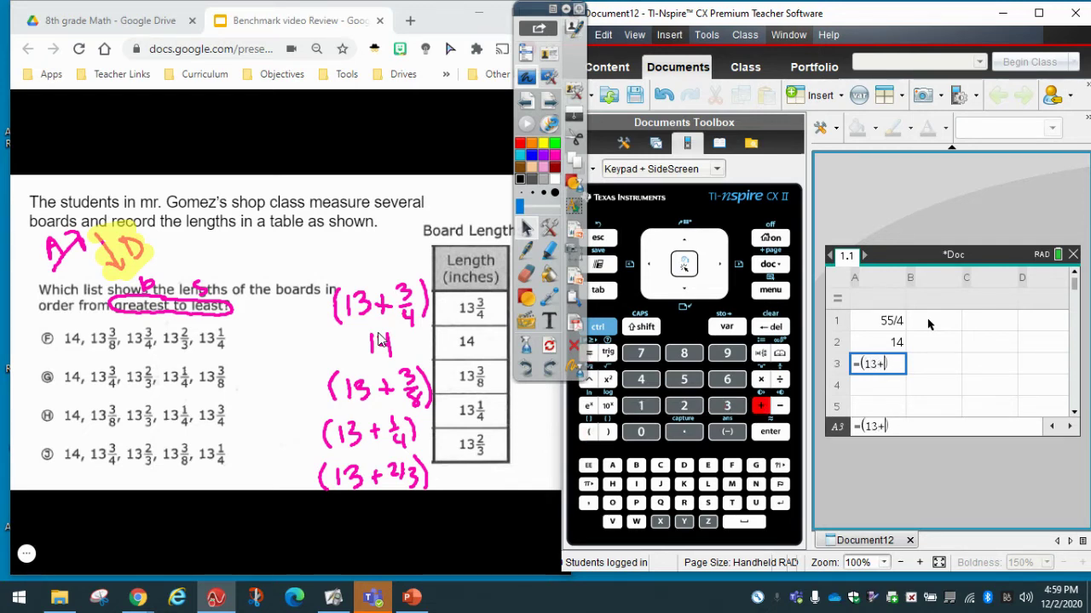
{"action": "key", "text": "ctrl+slash"}
{"action": "type", "text": "3/"}
{"action": "key", "text": "Down"}
{"action": "type", "text": "8"}
{"action": "key", "text": "Return"}
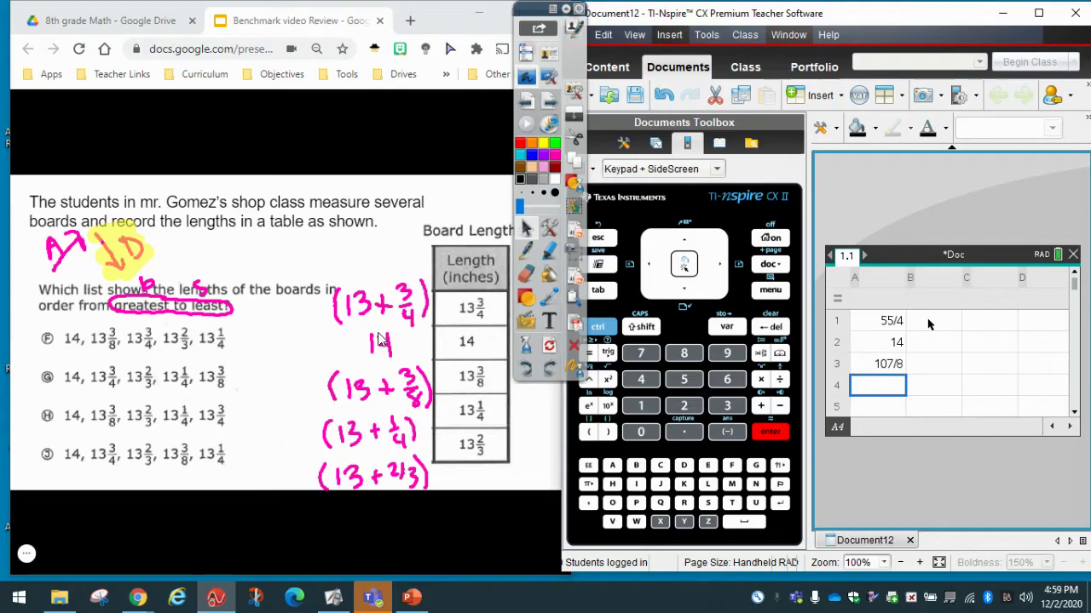
{"action": "key", "text": "Up"}
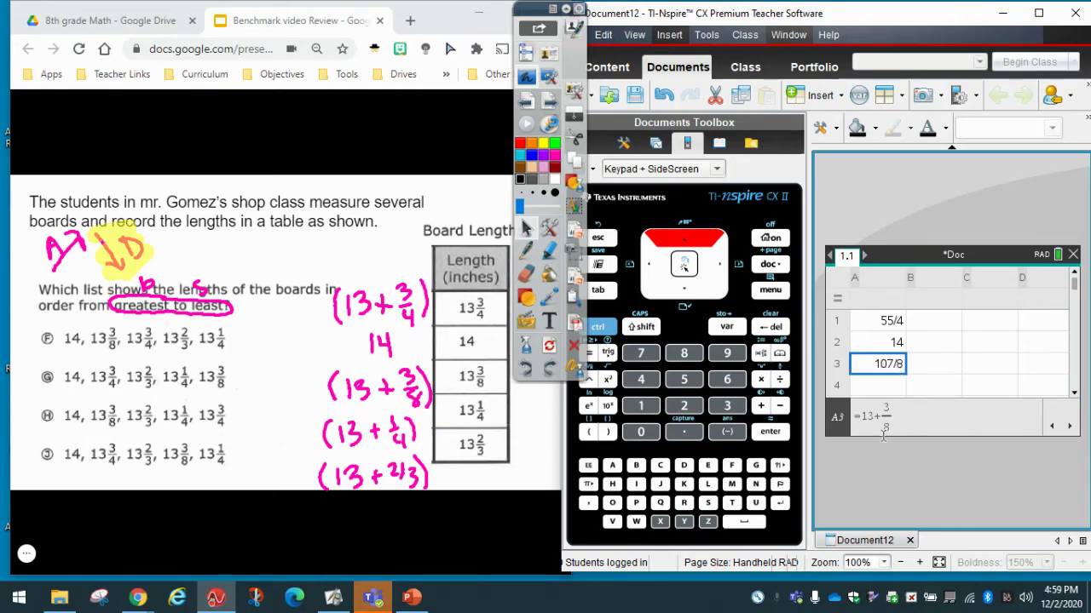
{"action": "key", "text": "Down"}
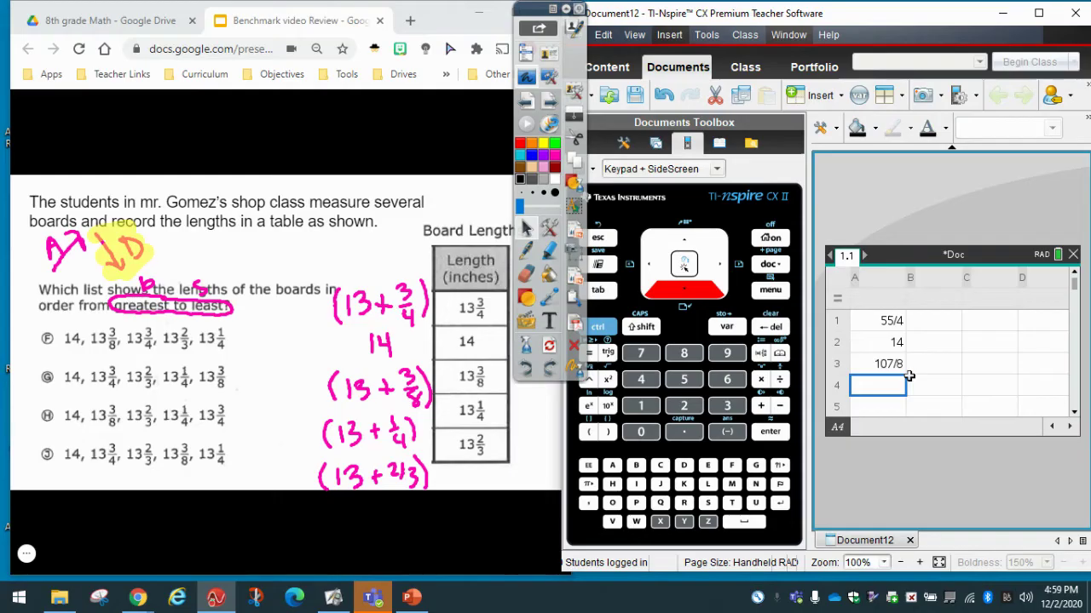
Step: Enter (13+1/4) in A4 and (13+2/3) in A5, giving 53/4 and 41/3
{"action": "type", "text": "=("}
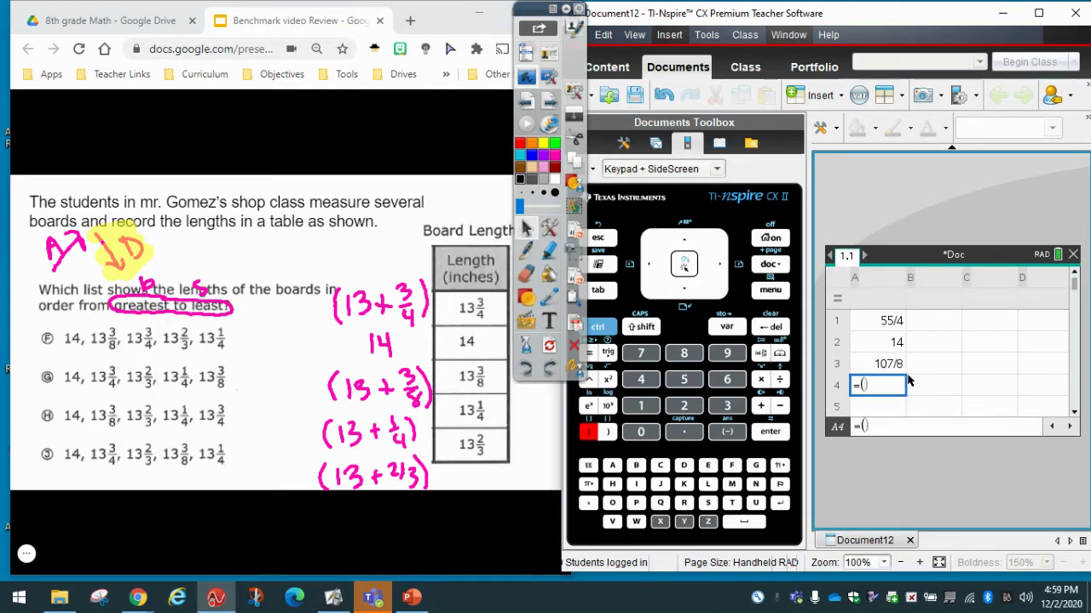
{"action": "type", "text": "13+"}
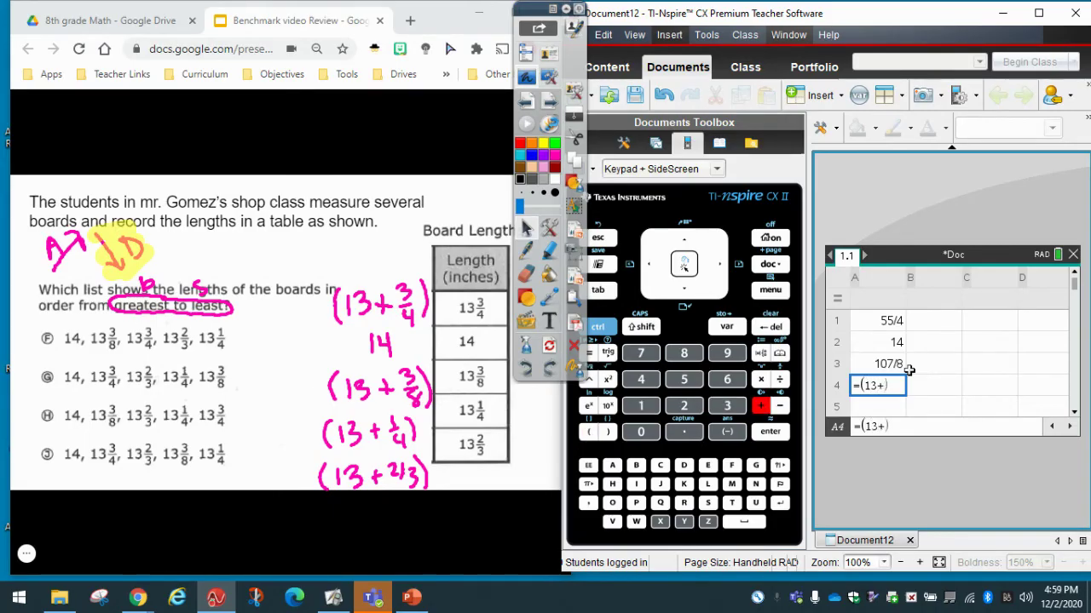
{"action": "key", "text": "ctrl+slash"}
{"action": "type", "text": "1/"}
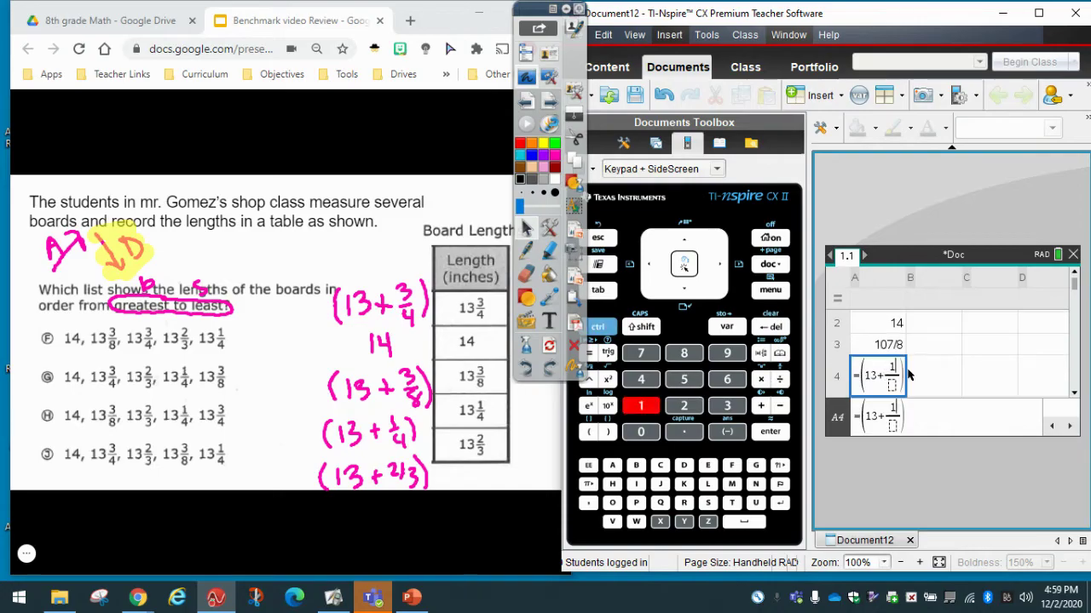
{"action": "type", "text": "4"}
{"action": "key", "text": "Return"}
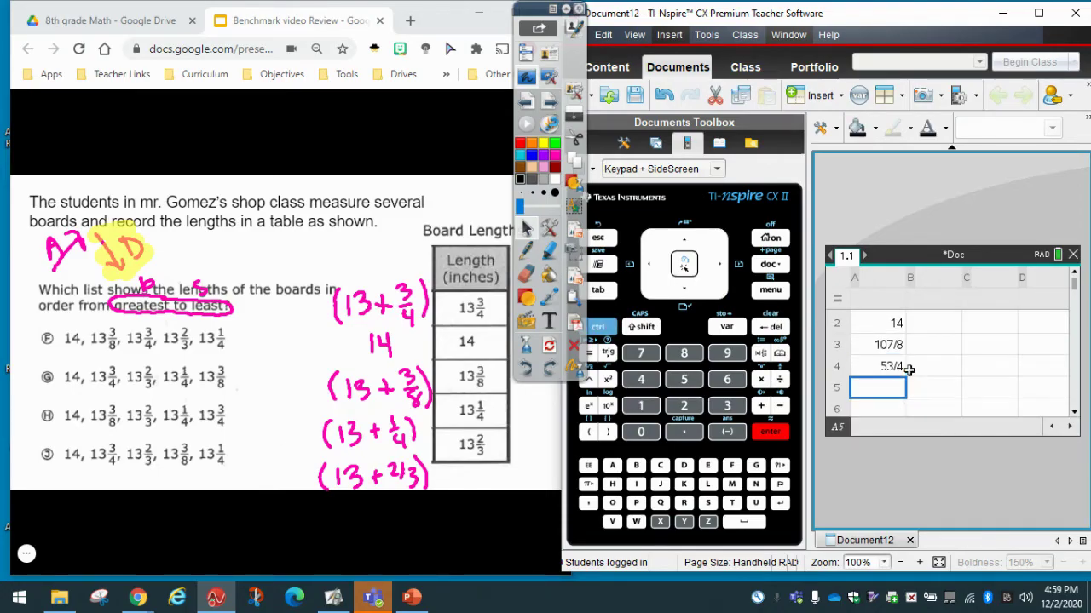
{"action": "type", "text": "="}
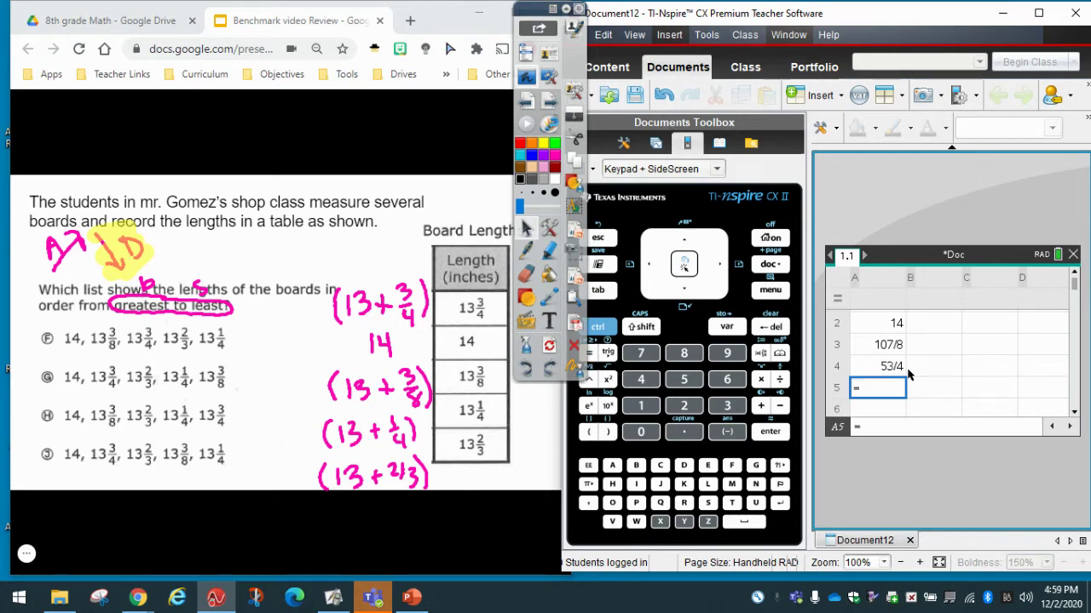
{"action": "type", "text": "(1"}
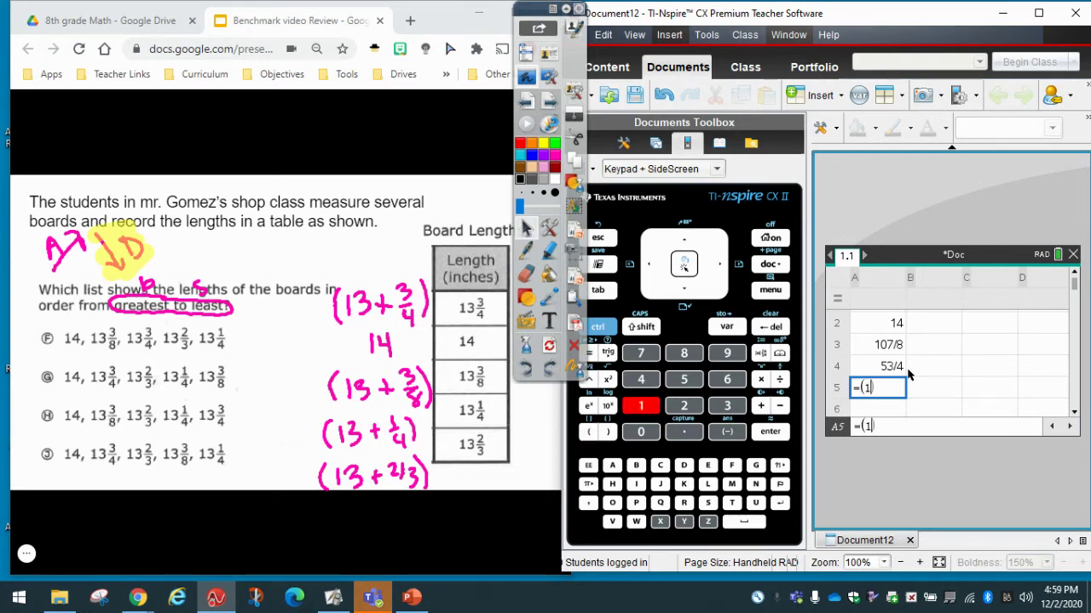
{"action": "type", "text": "3"}
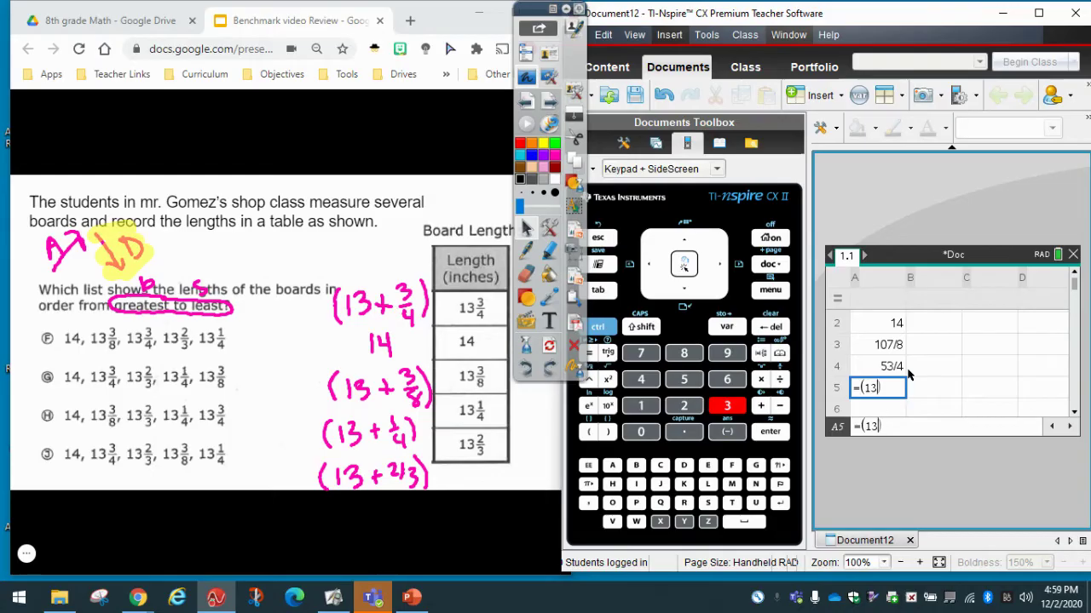
{"action": "type", "text": "+2/"}
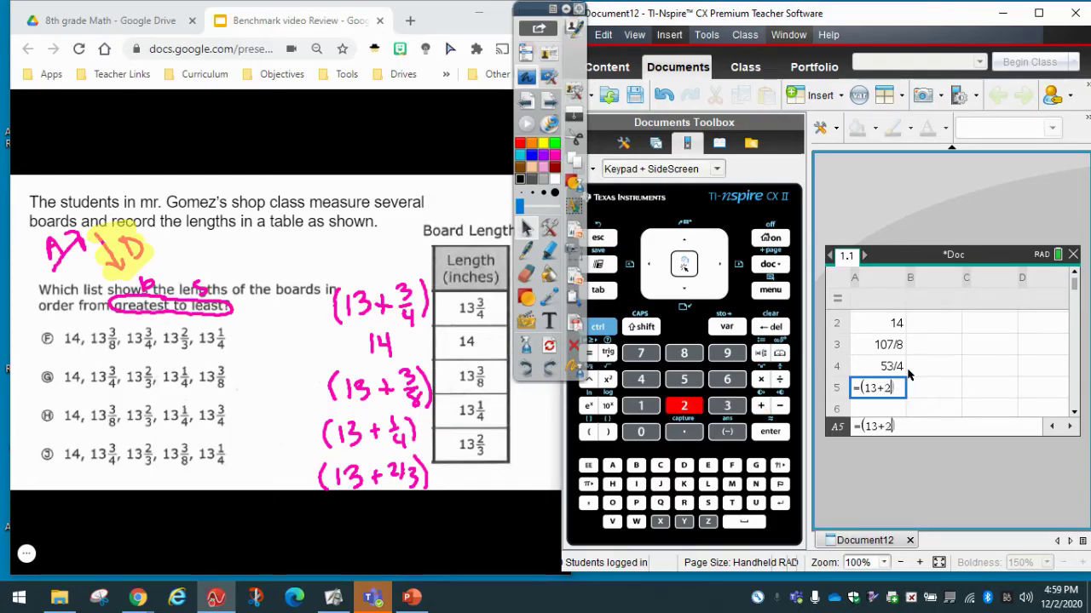
{"action": "key", "text": "BackSpace"}
{"action": "key", "text": "BackSpace"}
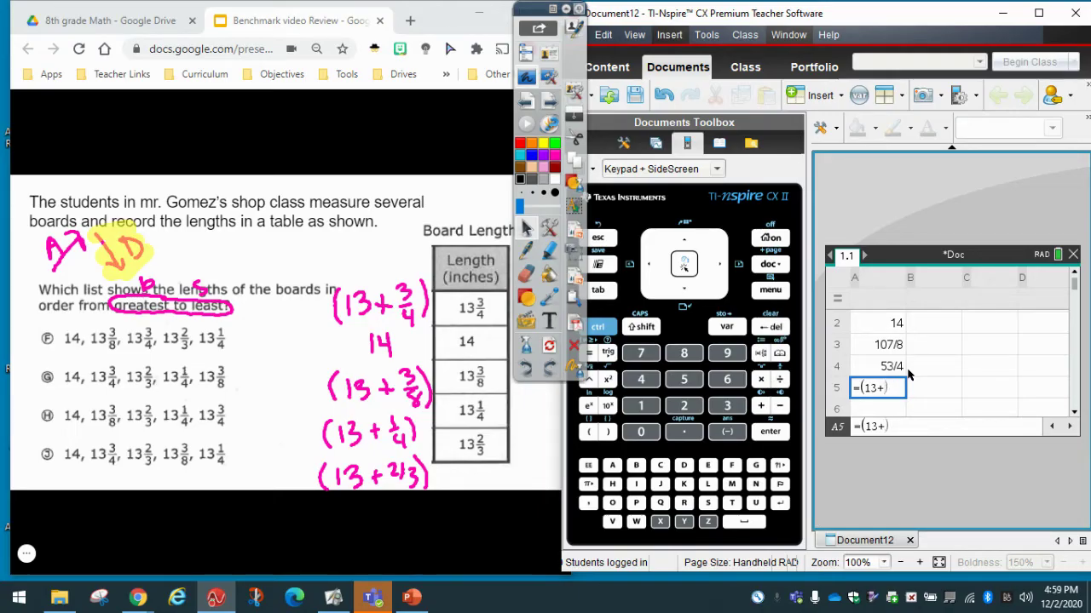
{"action": "key", "text": "ctrl+slash"}
{"action": "type", "text": "2/"}
{"action": "key", "text": "Down"}
{"action": "type", "text": "3"}
{"action": "key", "text": "Return"}
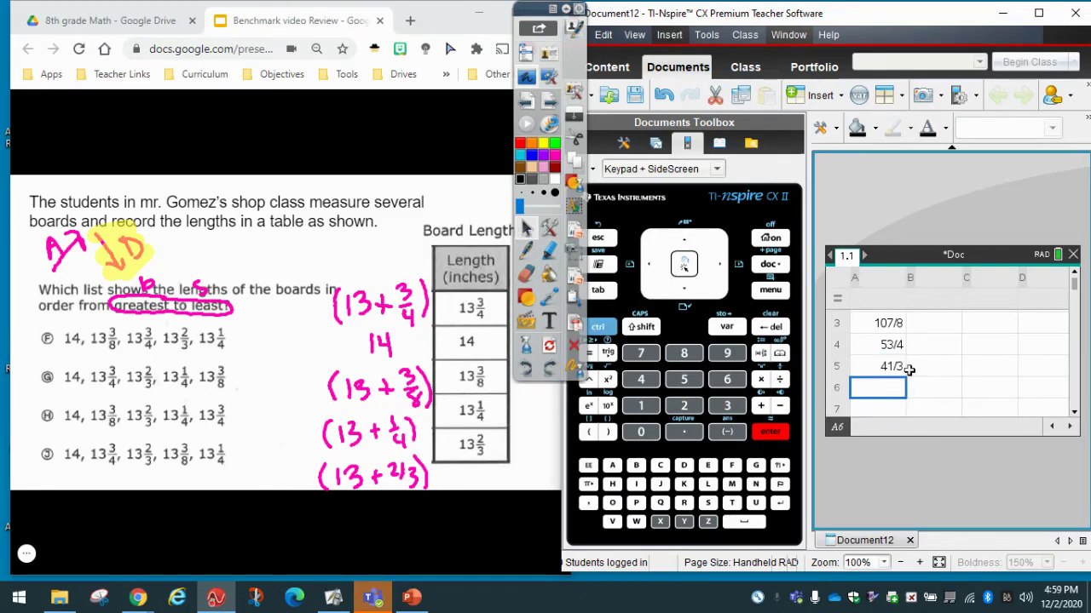
Step: Select the whole of column A and bring up the spreadsheet's menu
{"action": "left_click", "coordinate": [26, 553]}
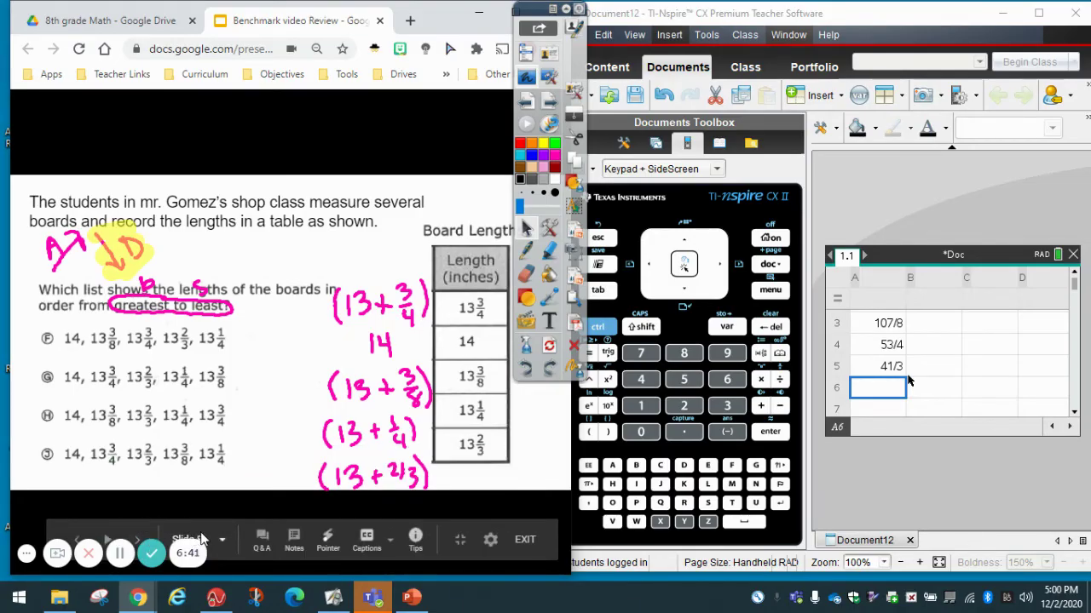
{"action": "left_click", "coordinate": [26, 553]}
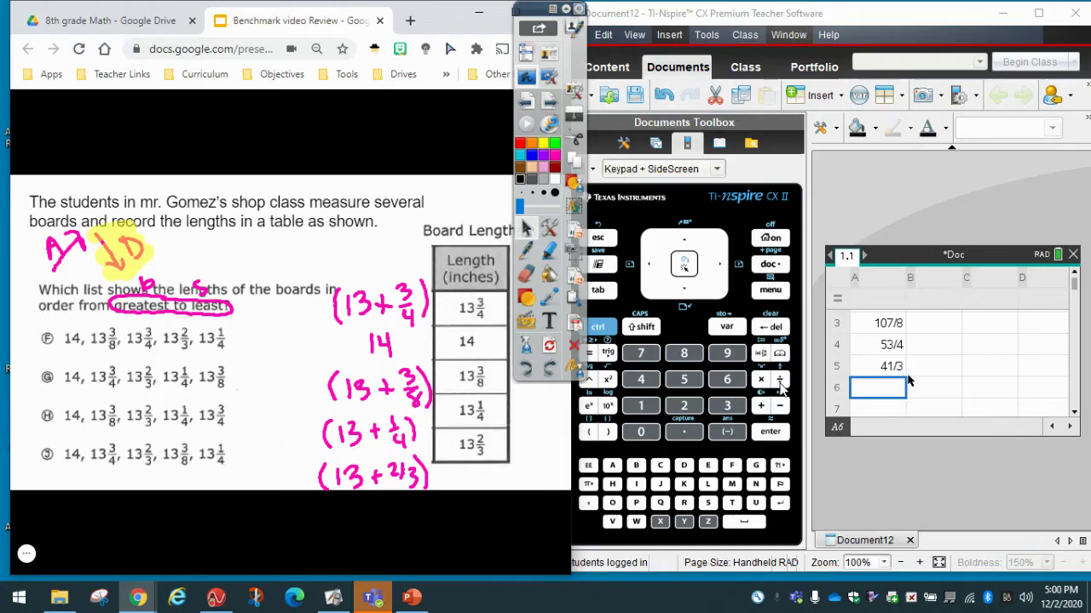
{"action": "left_click", "coordinate": [886, 388]}
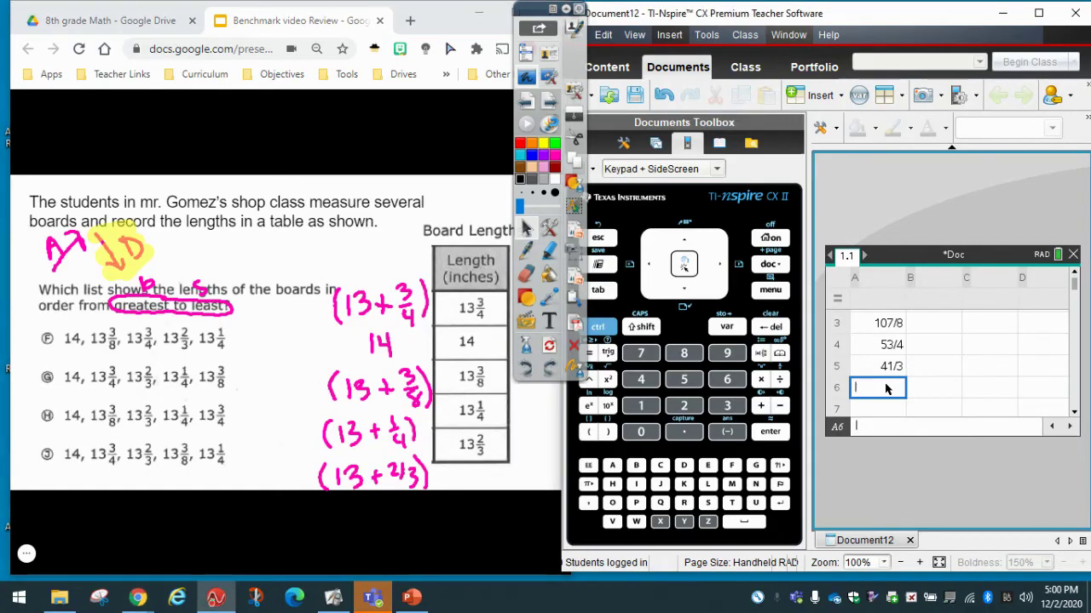
{"action": "key", "text": "Up"}
{"action": "key", "text": "Up"}
{"action": "key", "text": "Up"}
{"action": "key", "text": "Up"}
{"action": "key", "text": "Up"}
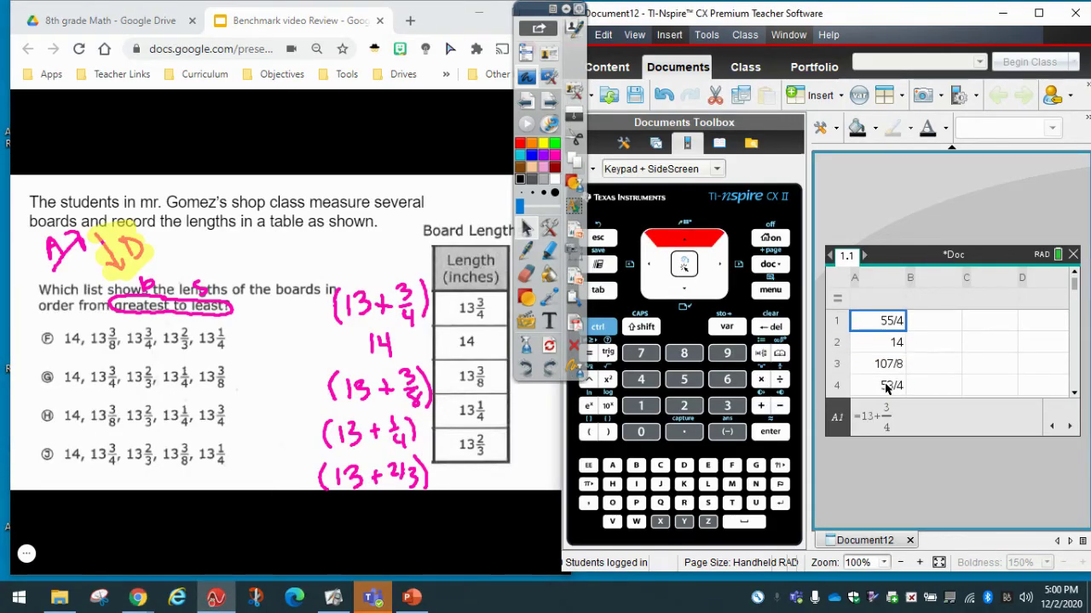
{"action": "key", "text": "Up"}
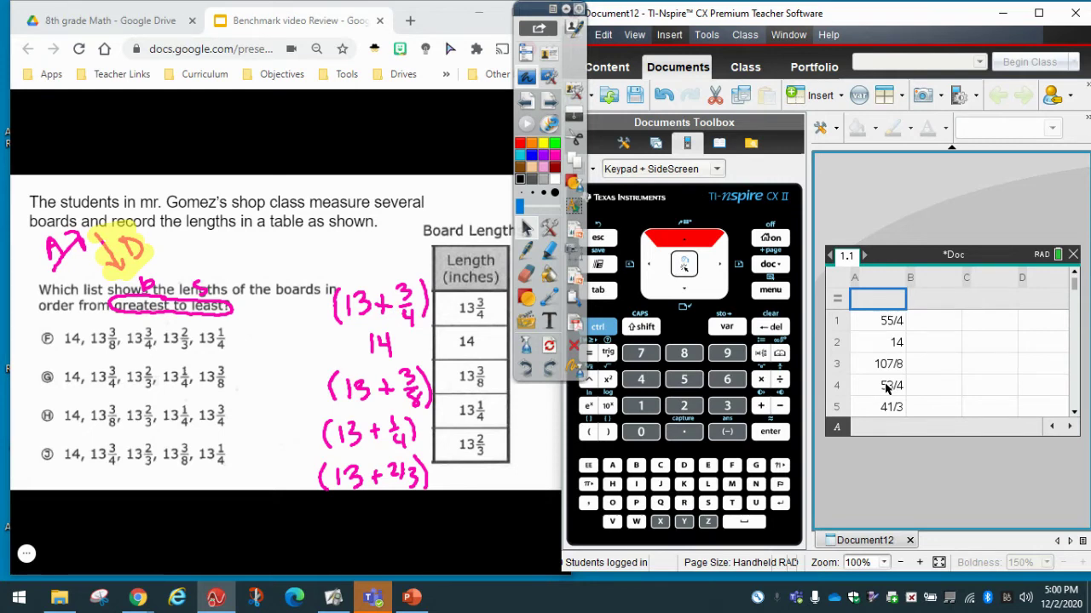
{"action": "key", "text": "Up"}
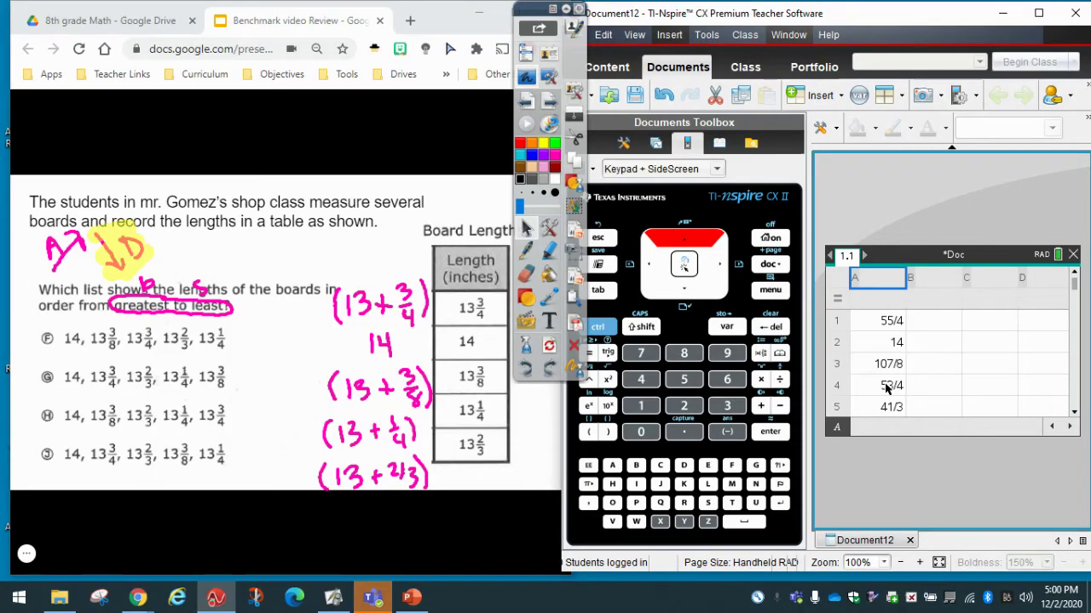
{"action": "left_click", "coordinate": [779, 290]}
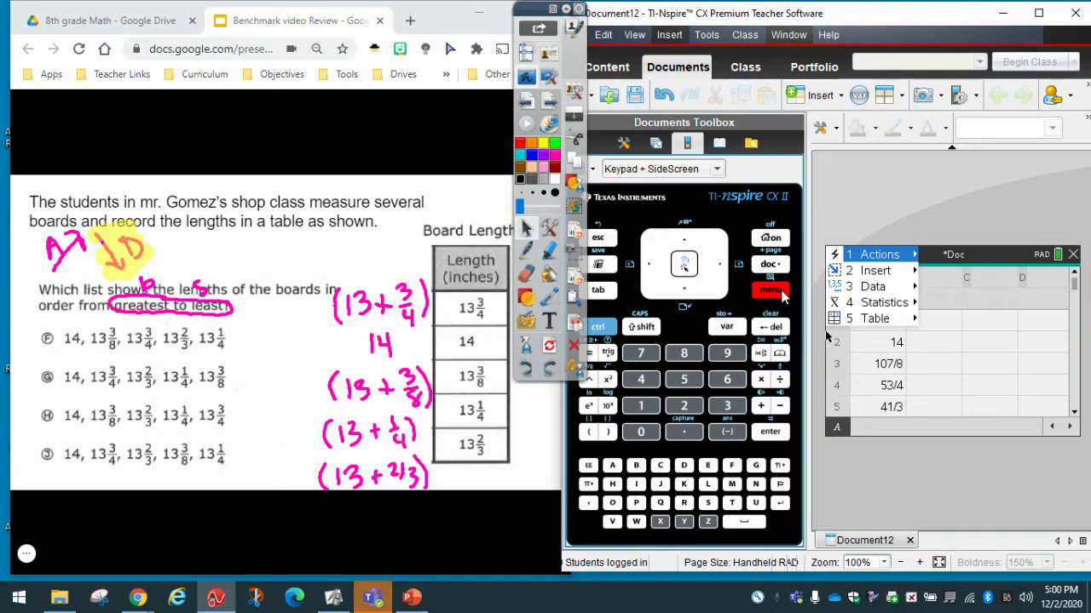
Step: Open the Sort settings for column A and mark the column A header on screen
{"action": "key", "text": "Right"}
{"action": "key", "text": "Down"}
{"action": "key", "text": "Down"}
{"action": "key", "text": "Down"}
{"action": "key", "text": "Down"}
{"action": "key", "text": "Down"}
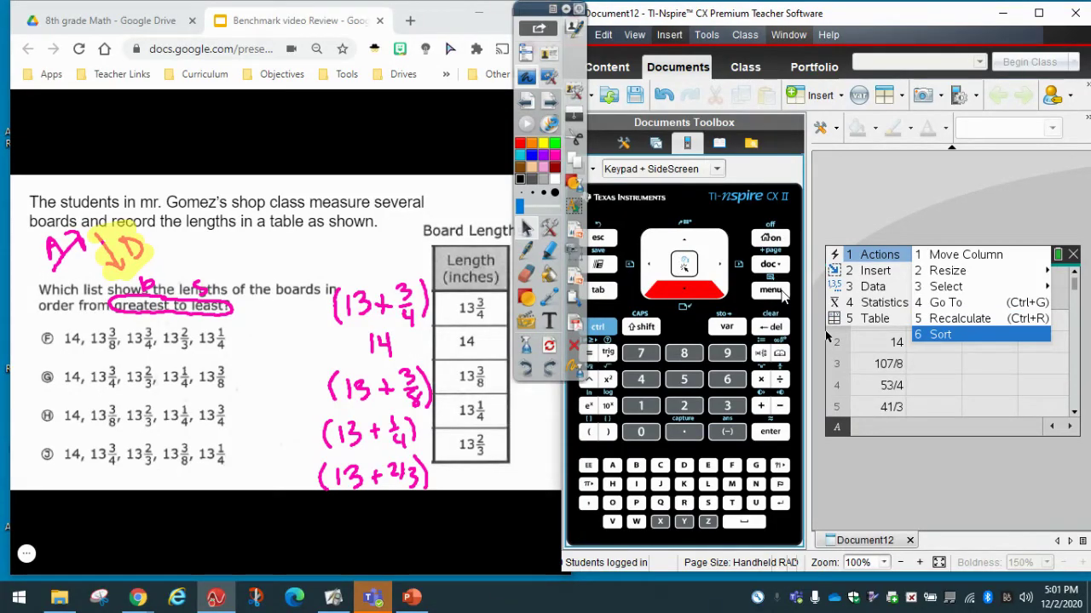
{"action": "key", "text": "Return"}
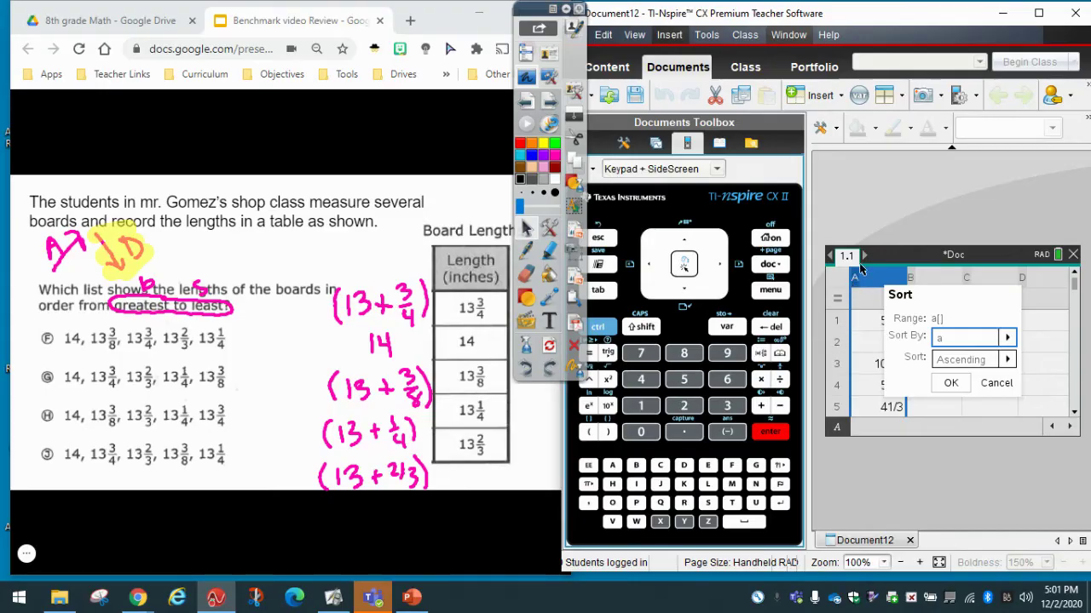
{"action": "left_click", "coordinate": [549, 249]}
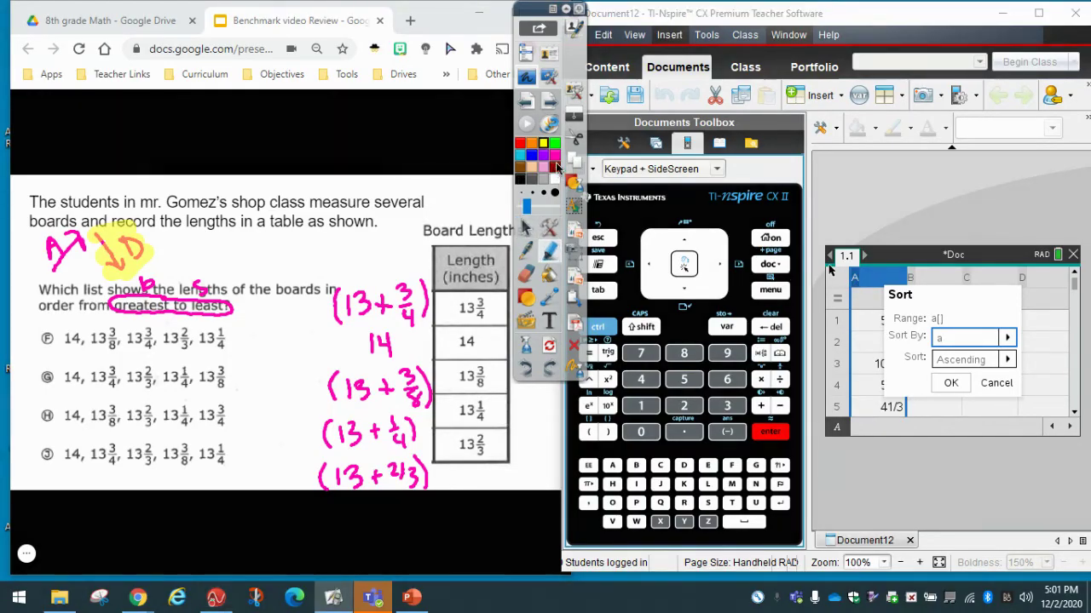
{"action": "left_click", "coordinate": [854, 276]}
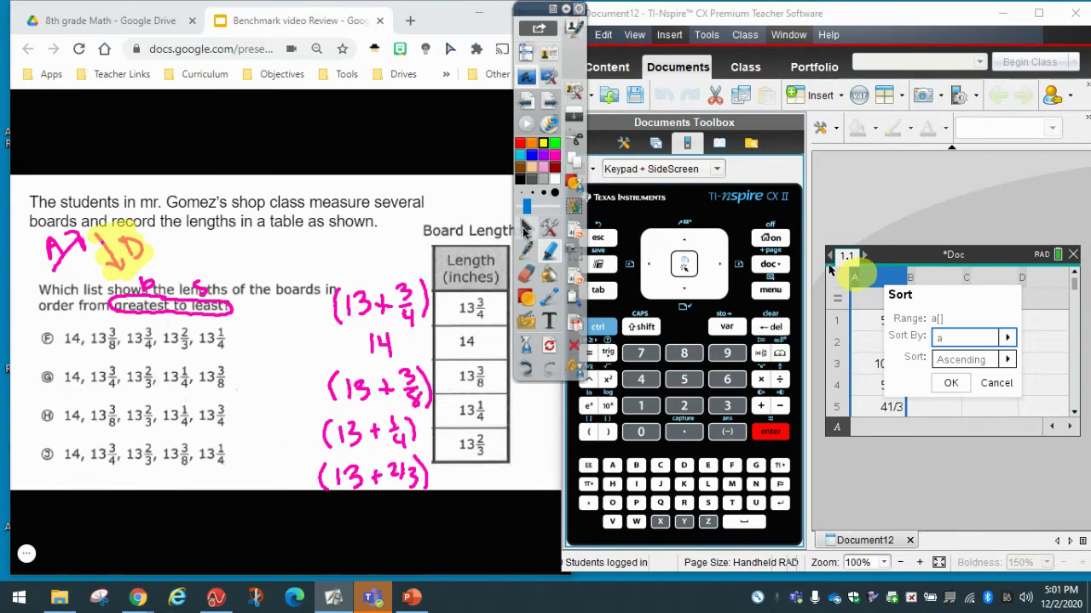
{"action": "left_click", "coordinate": [526, 228]}
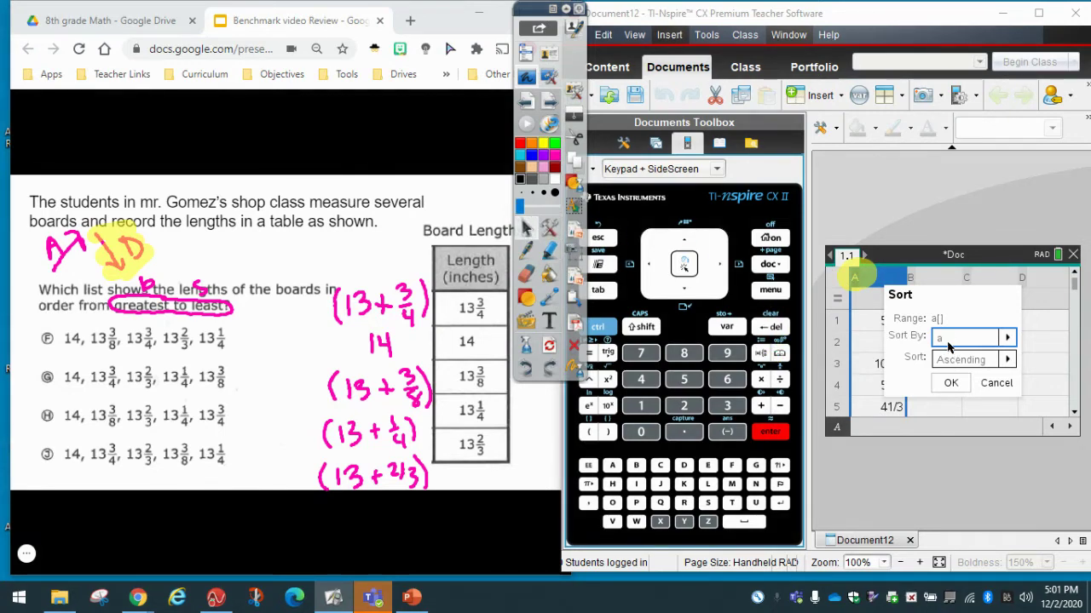
Step: Sort column A descending, giving 14, 55/4, 41/3, 107/8, 53/4
{"action": "left_click", "coordinate": [1007, 361]}
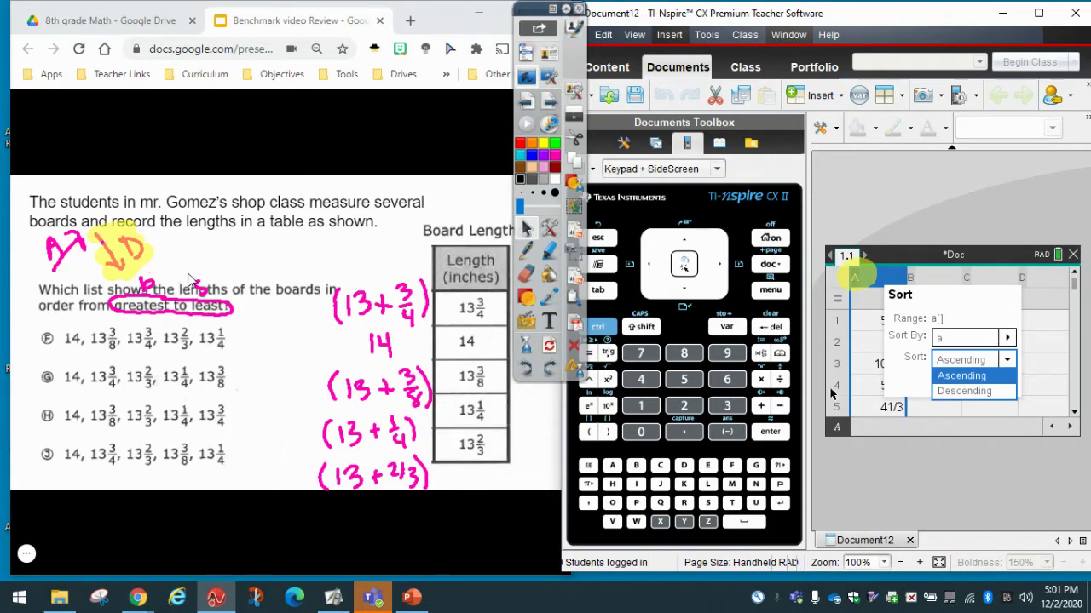
{"action": "key", "text": "Down"}
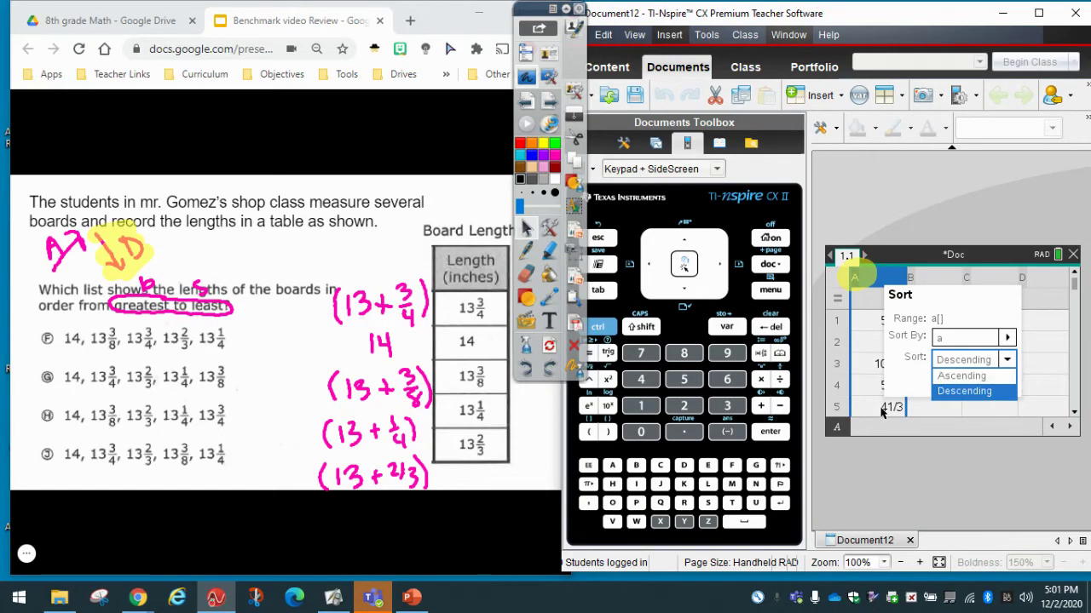
{"action": "left_click", "coordinate": [945, 392]}
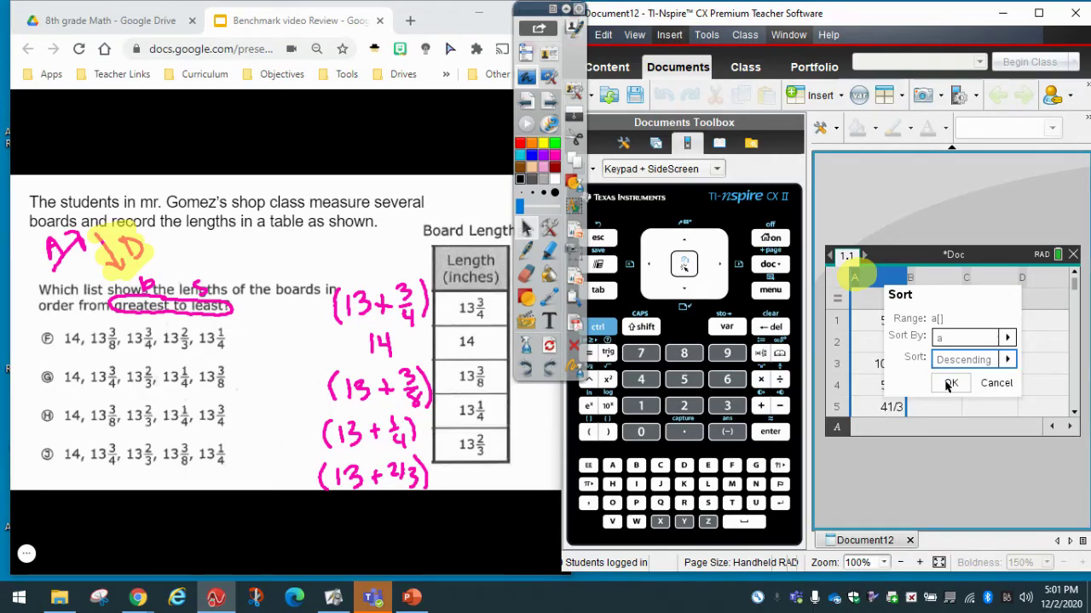
{"action": "left_click", "coordinate": [949, 384]}
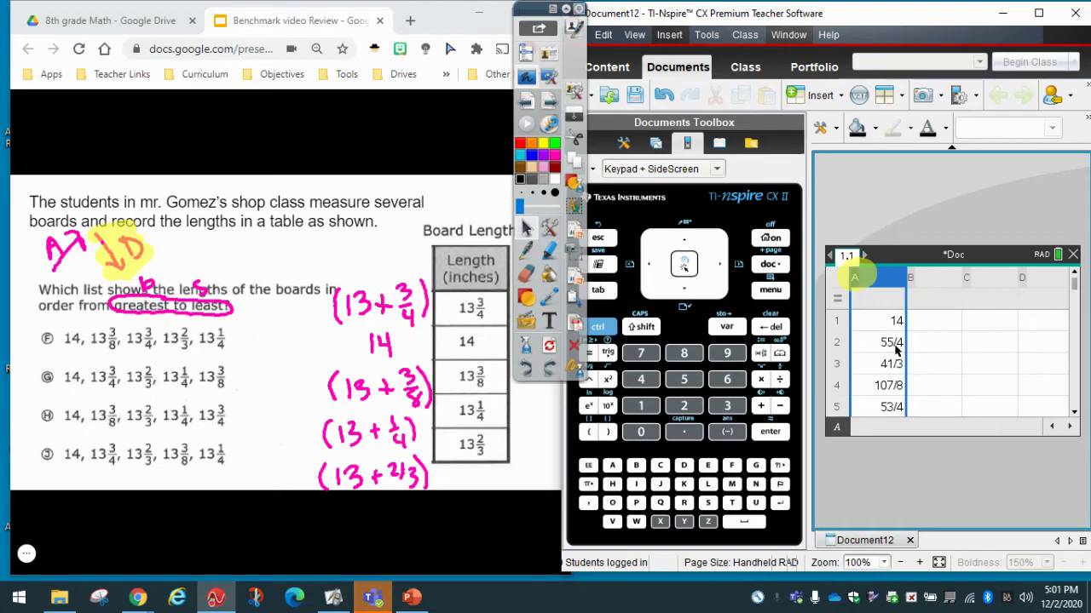
{"action": "key", "text": "Down"}
{"action": "key", "text": "Down"}
{"action": "key", "text": "Down"}
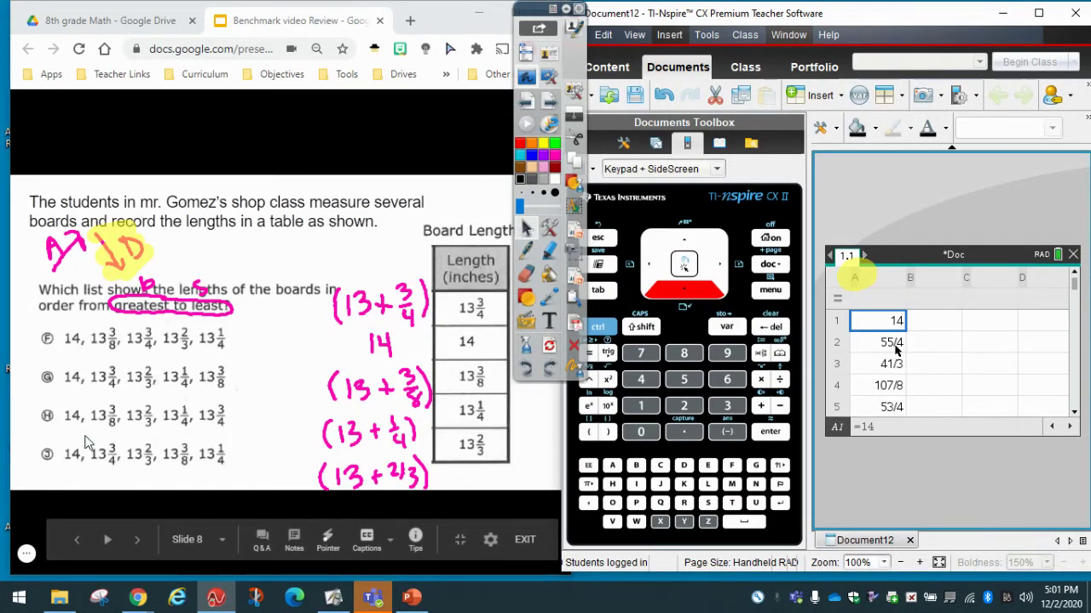
{"action": "key", "text": "Down"}
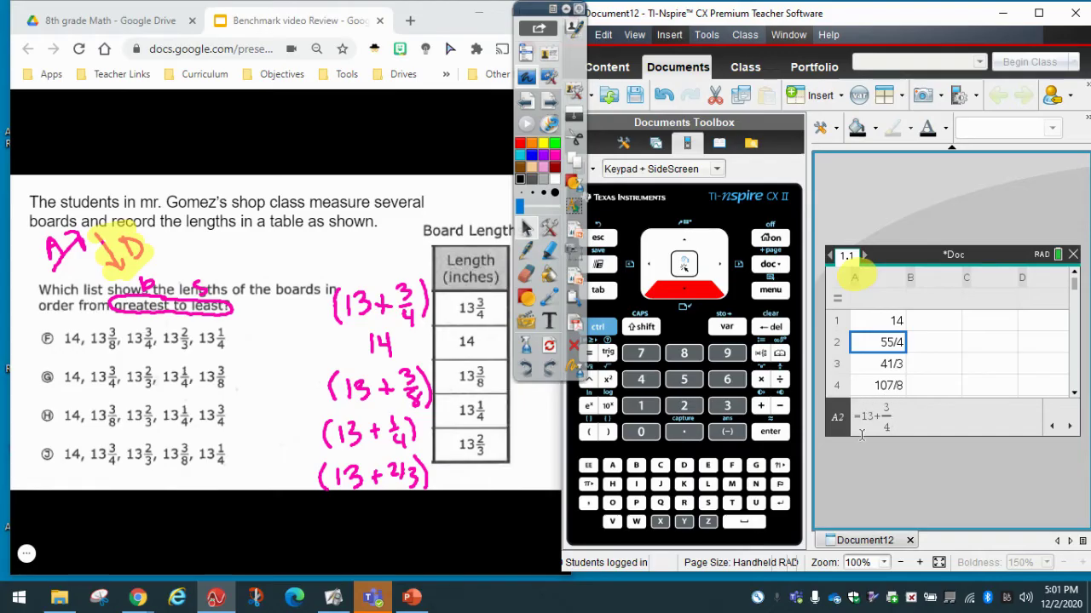
{"action": "left_click", "coordinate": [526, 252]}
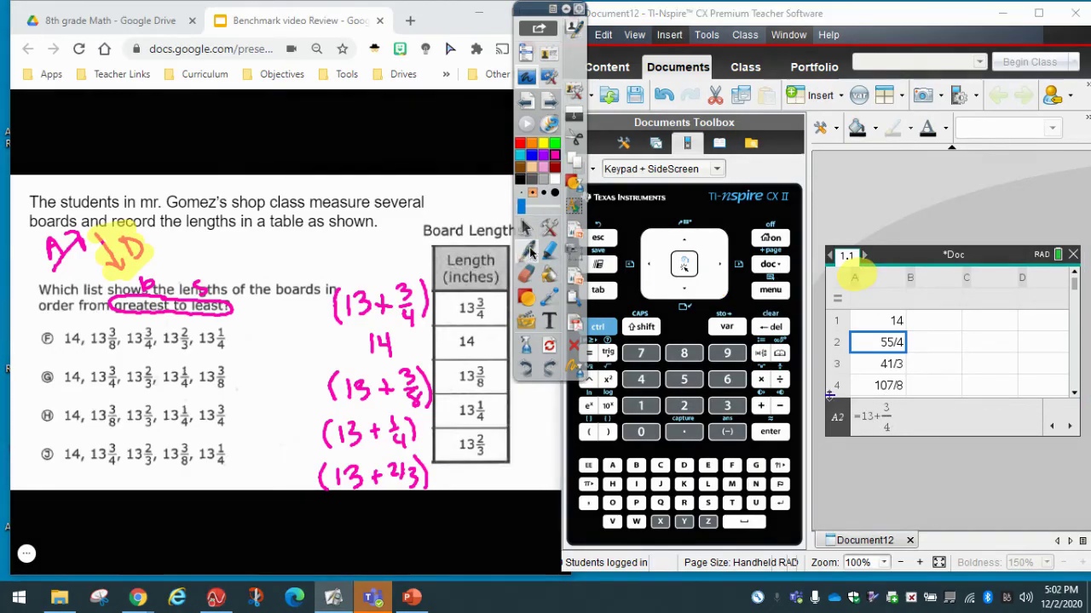
Step: Circle the first values in choices F, G and H, then cross out H and F
{"action": "mouse_move", "coordinate": [118, 320]}
{"action": "left_mouse_down"}
{"action": "mouse_move", "coordinate": [95, 328]}
{"action": "mouse_move", "coordinate": [92, 347]}
{"action": "mouse_move", "coordinate": [126, 341]}
{"action": "mouse_move", "coordinate": [117, 320]}
{"action": "left_mouse_up"}
{"action": "mouse_move", "coordinate": [85, 365]}
{"action": "left_mouse_down"}
{"action": "mouse_move", "coordinate": [124, 389]}
{"action": "mouse_move", "coordinate": [121, 346]}
{"action": "left_mouse_up"}
{"action": "mouse_move", "coordinate": [109, 394]}
{"action": "left_mouse_down"}
{"action": "mouse_move", "coordinate": [88, 408]}
{"action": "mouse_move", "coordinate": [100, 426]}
{"action": "mouse_move", "coordinate": [124, 427]}
{"action": "mouse_move", "coordinate": [130, 402]}
{"action": "mouse_move", "coordinate": [121, 386]}
{"action": "mouse_move", "coordinate": [124, 426]}
{"action": "mouse_move", "coordinate": [86, 439]}
{"action": "mouse_move", "coordinate": [106, 471]}
{"action": "mouse_move", "coordinate": [126, 459]}
{"action": "mouse_move", "coordinate": [123, 427]}
{"action": "left_mouse_up"}
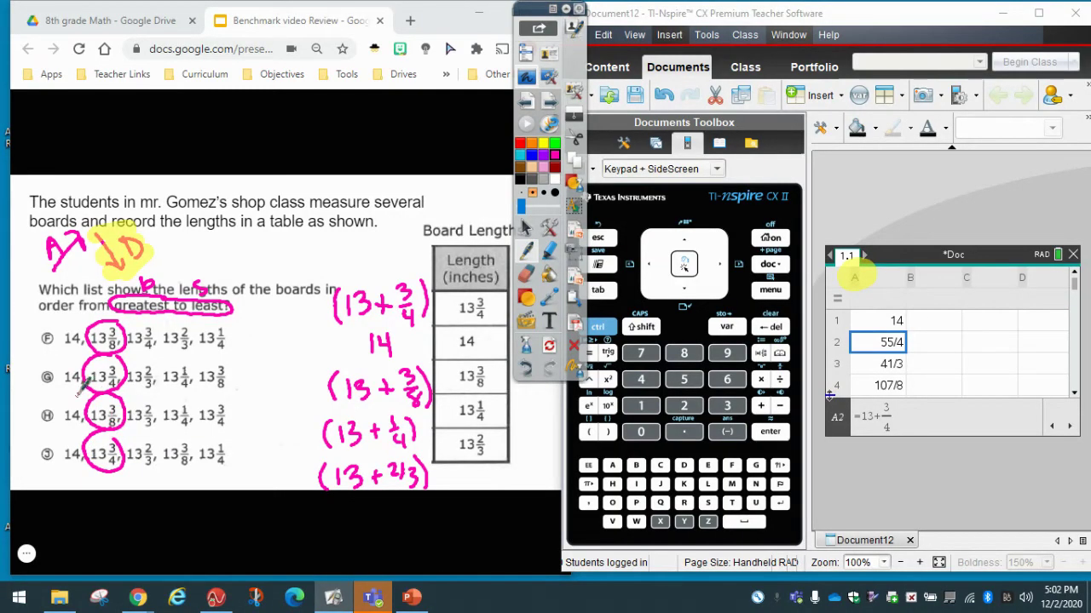
{"action": "left_click_drag", "start_coordinate": [58, 407], "coordinate": [28, 420]}
{"action": "left_click_drag", "start_coordinate": [59, 334], "coordinate": [22, 349]}
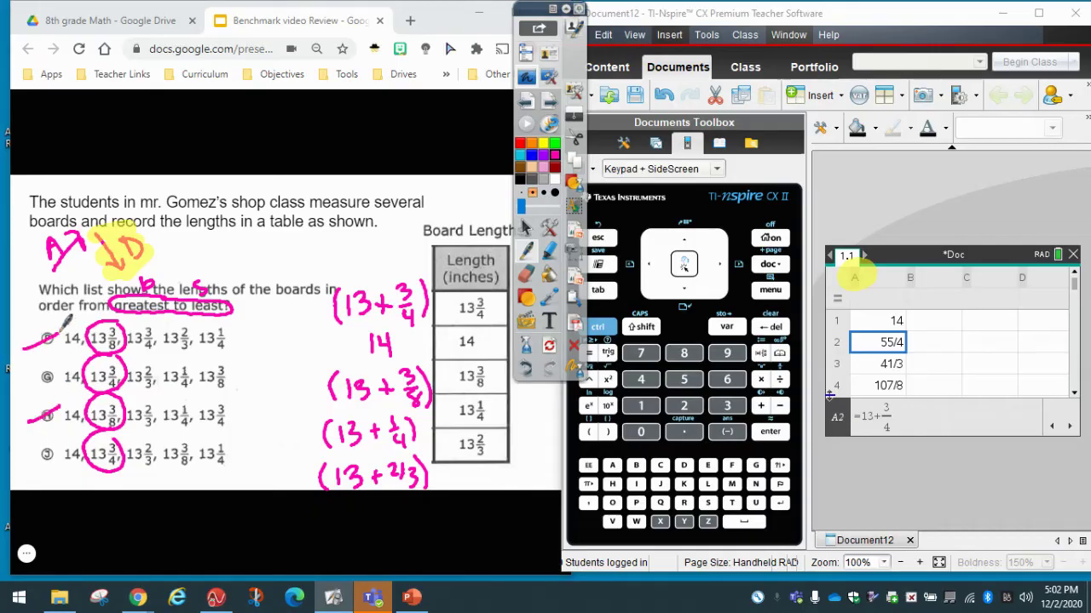
Step: Check the column A values and highlight 13 2/3 in choices G and J
{"action": "left_click", "coordinate": [526, 232]}
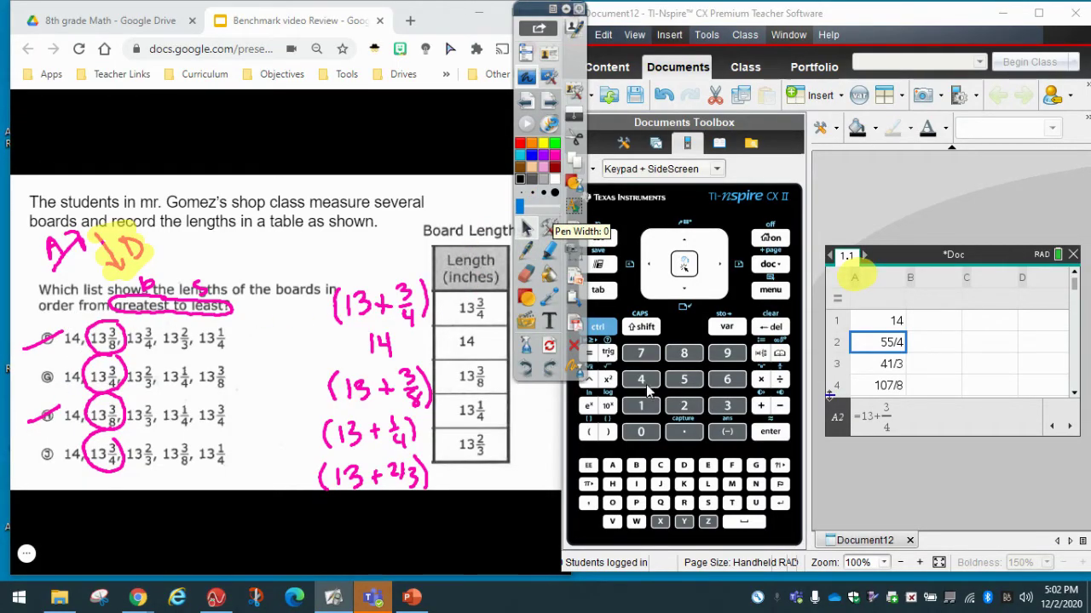
{"action": "left_click", "coordinate": [891, 364]}
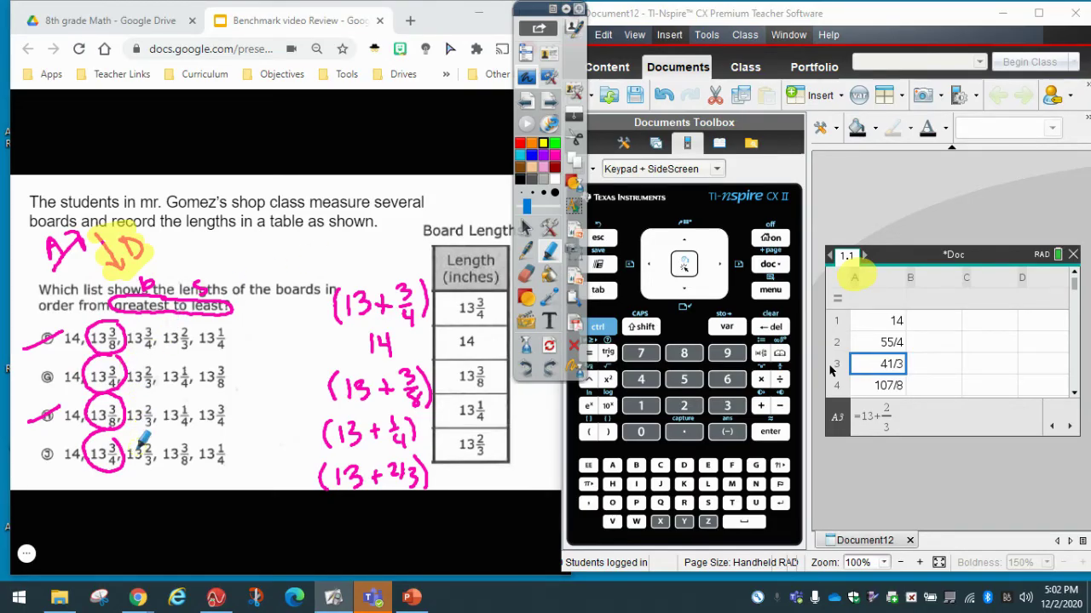
{"action": "left_click", "coordinate": [141, 377]}
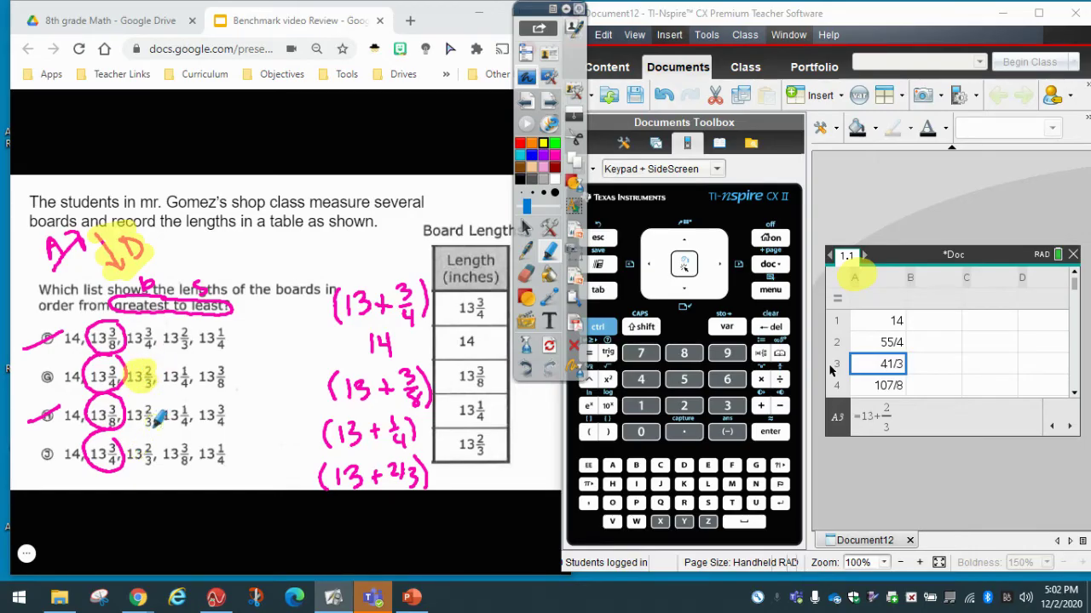
{"action": "left_click", "coordinate": [142, 454]}
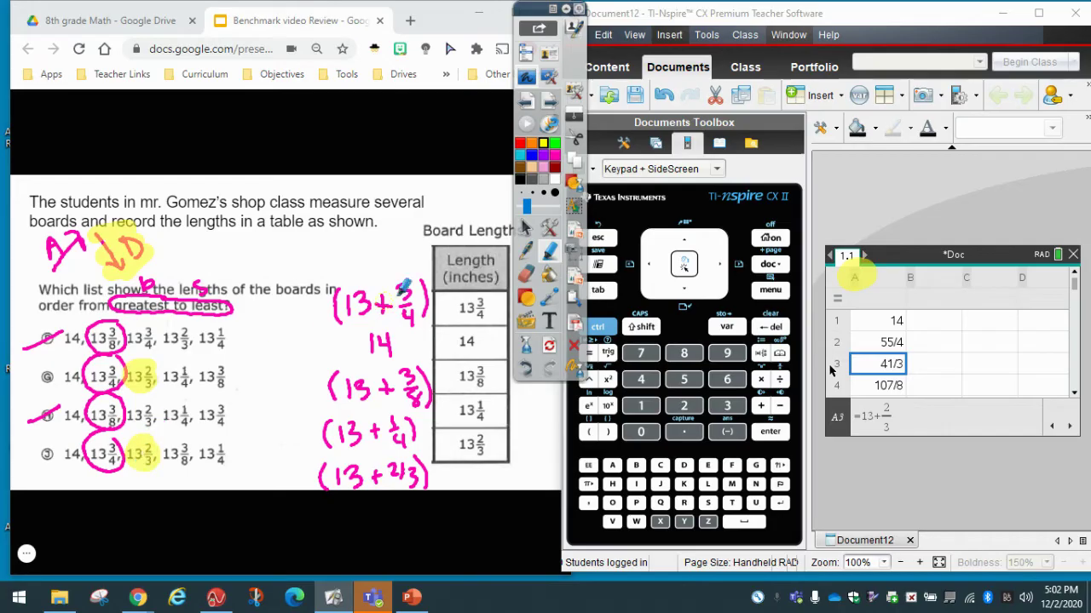
{"action": "left_click", "coordinate": [526, 229]}
{"action": "left_click", "coordinate": [685, 294]}
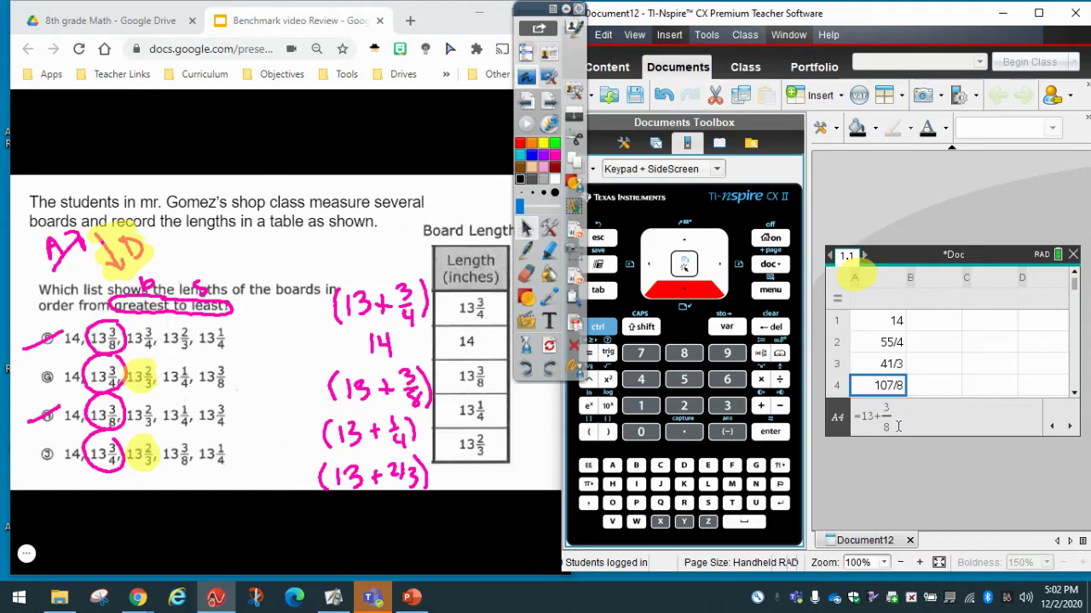
Step: Highlight 13 1/4 in choice G and 13 3/8 in choice J in green
{"action": "left_click", "coordinate": [549, 248]}
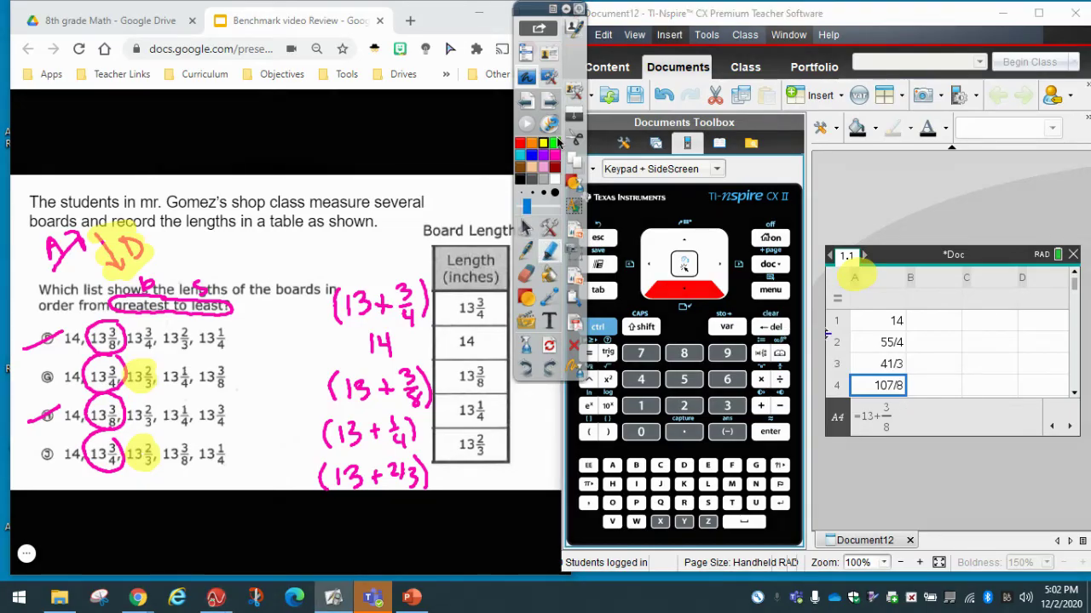
{"action": "left_click_drag", "start_coordinate": [185, 360], "coordinate": [174, 380]}
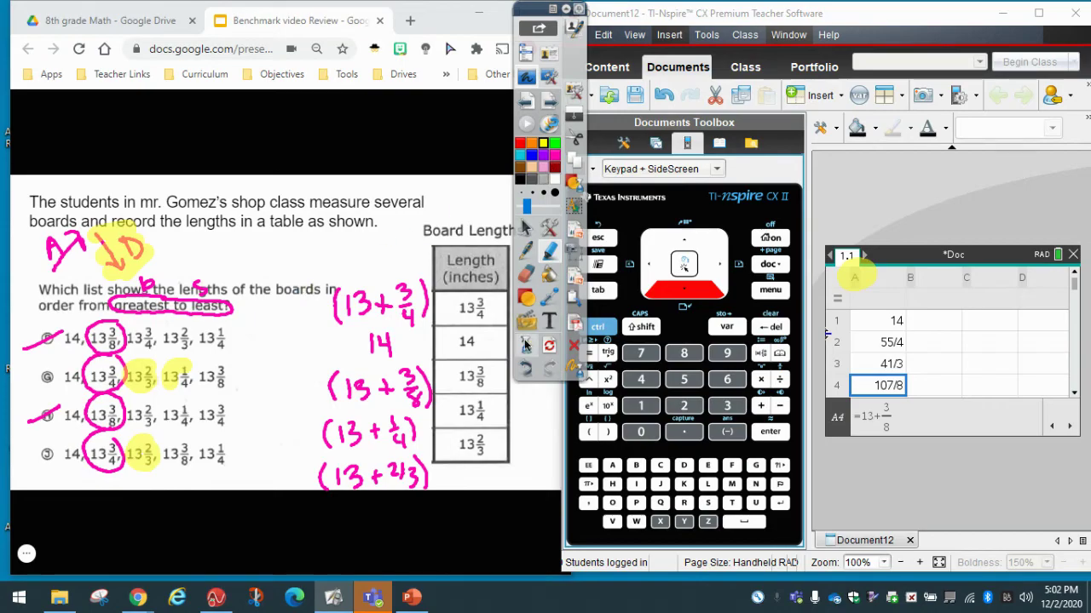
{"action": "left_click", "coordinate": [525, 368]}
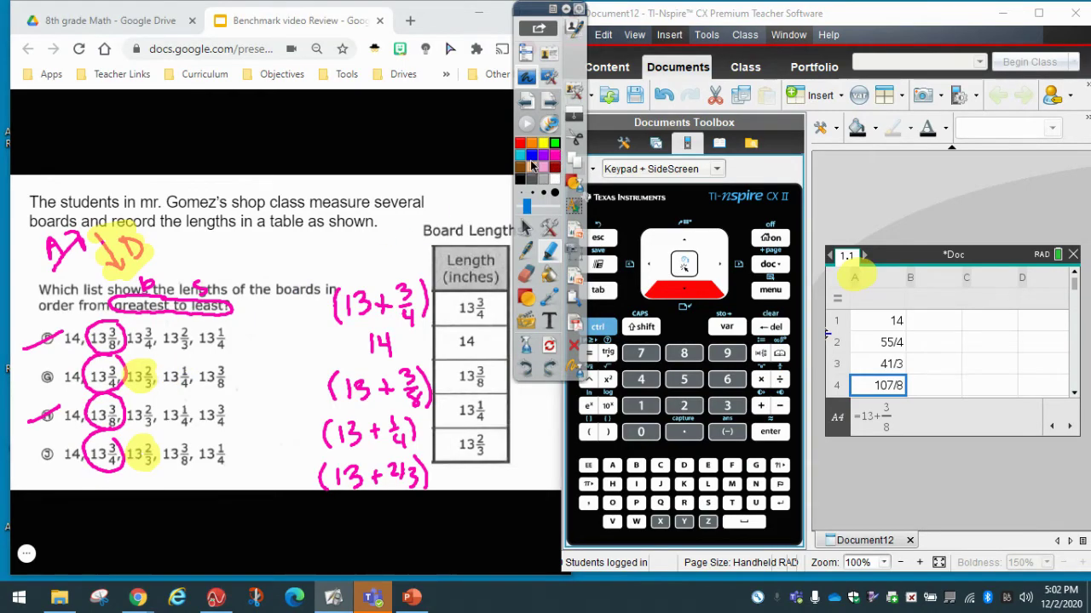
{"action": "mouse_move", "coordinate": [182, 366]}
{"action": "left_mouse_down"}
{"action": "mouse_move", "coordinate": [173, 382]}
{"action": "mouse_move", "coordinate": [181, 374]}
{"action": "left_mouse_up"}
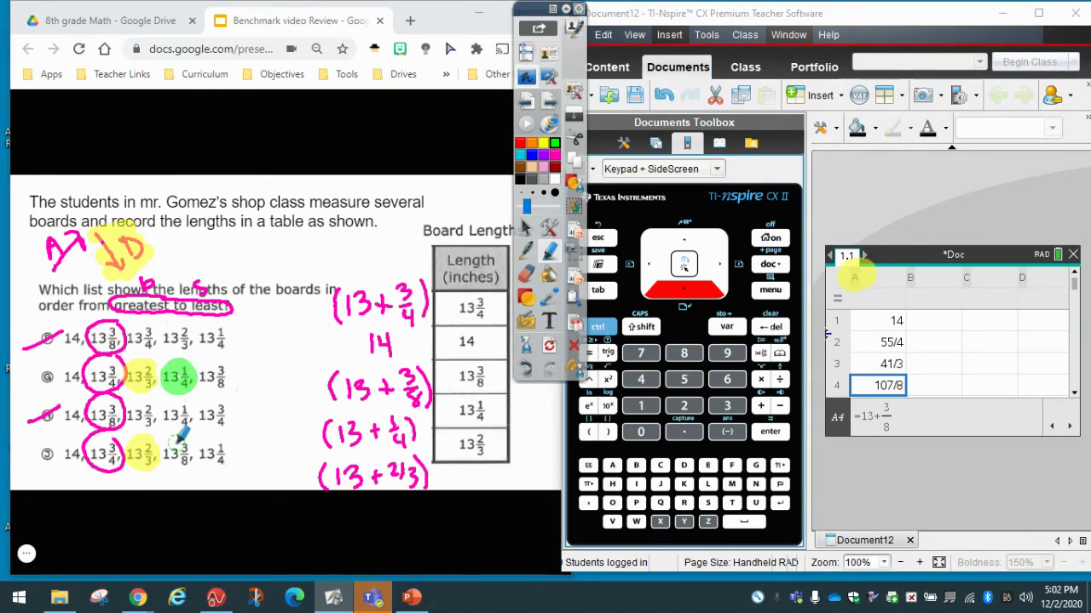
{"action": "left_click_drag", "start_coordinate": [183, 448], "coordinate": [175, 460]}
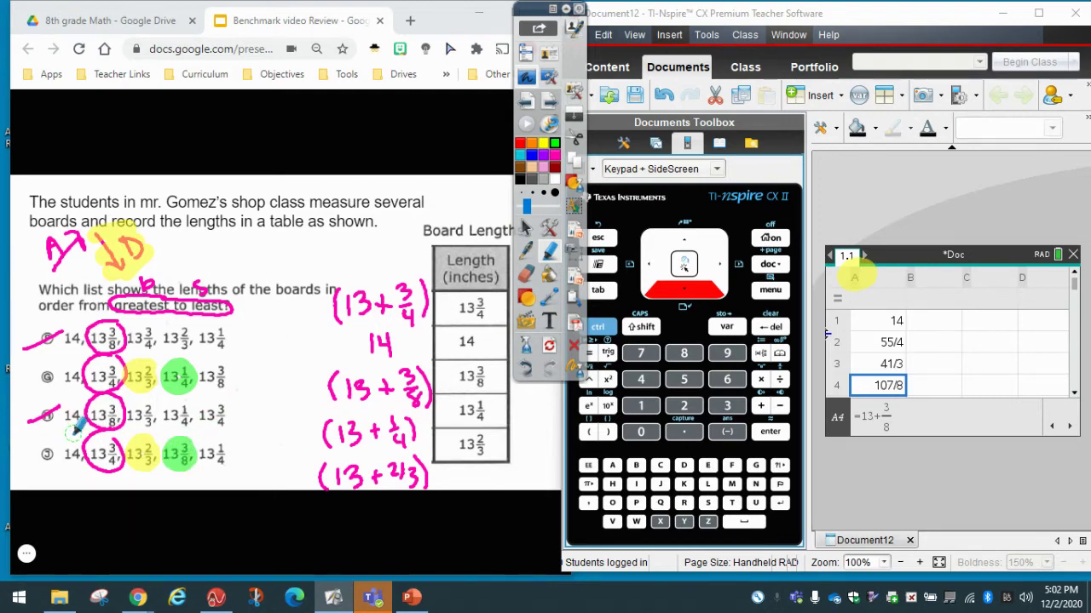
Step: Cross out choice G in pink and circle choice J as the answer
{"action": "left_click", "coordinate": [526, 249]}
{"action": "left_click_drag", "start_coordinate": [26, 390], "coordinate": [54, 368]}
{"action": "mouse_move", "coordinate": [57, 440]}
{"action": "left_mouse_down"}
{"action": "mouse_move", "coordinate": [28, 467]}
{"action": "mouse_move", "coordinate": [60, 438]}
{"action": "mouse_move", "coordinate": [43, 456]}
{"action": "mouse_move", "coordinate": [54, 450]}
{"action": "left_mouse_up"}
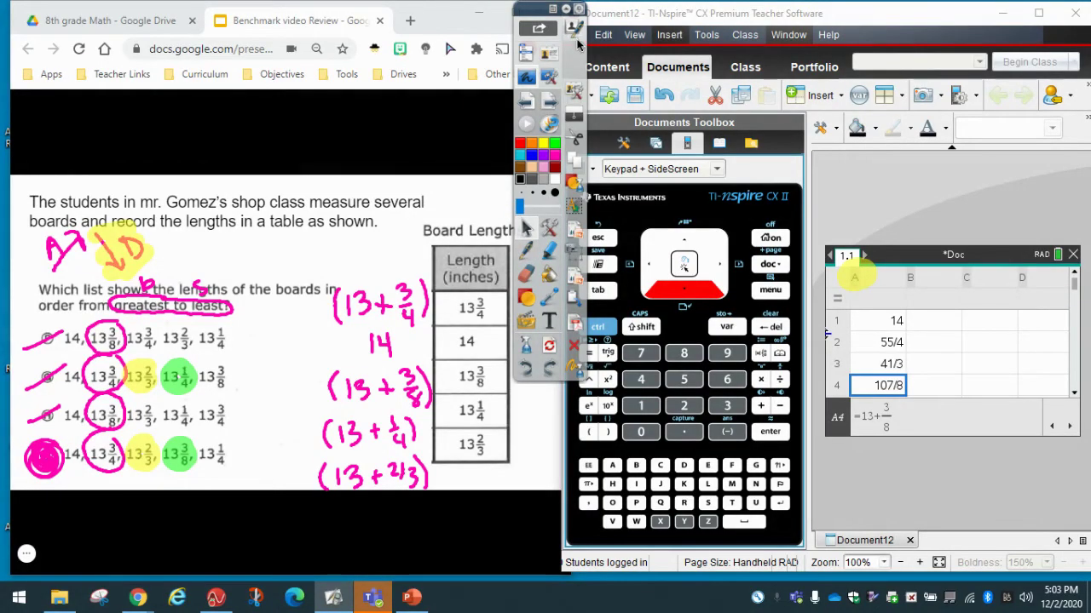
{"action": "left_click", "coordinate": [565, 8]}
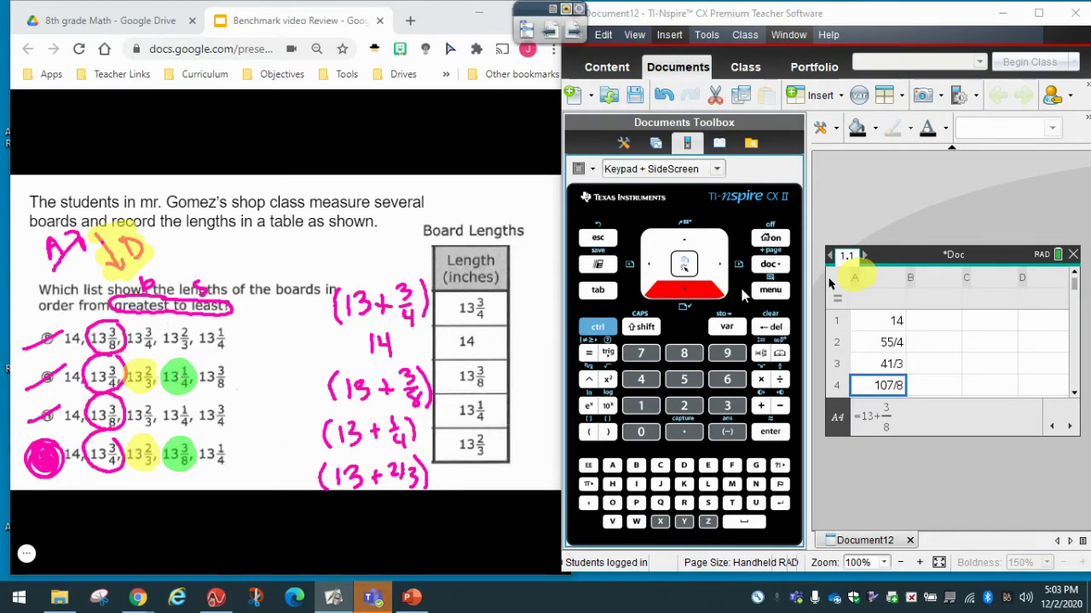
{"action": "left_click", "coordinate": [772, 291]}
{"action": "key", "text": "Right"}
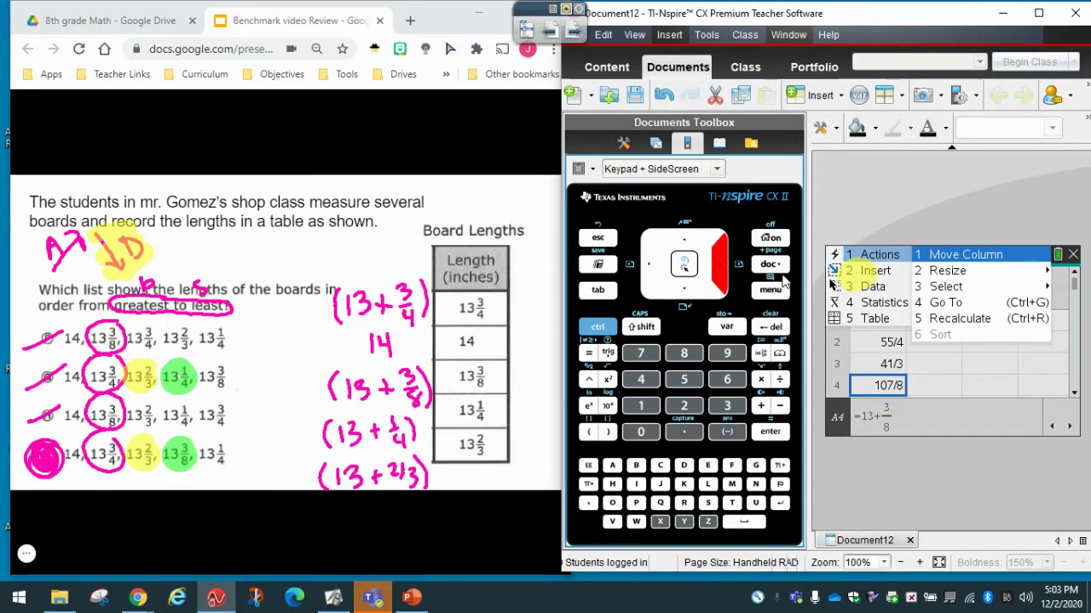
{"action": "key", "text": "Down"}
{"action": "key", "text": "Down"}
{"action": "key", "text": "Down"}
{"action": "key", "text": "Down"}
{"action": "key", "text": "Down"}
{"action": "key", "text": "Down"}
{"action": "key", "text": "Down"}
{"action": "key", "text": "Down"}
{"action": "key", "text": "Down"}
{"action": "key", "text": "Down"}
{"action": "key", "text": "Down"}
{"action": "key", "text": "Down"}
{"action": "key", "text": "Down"}
{"action": "key", "text": "Down"}
{"action": "key", "text": "Down"}
{"action": "key", "text": "Down"}
{"action": "key", "text": "Down"}
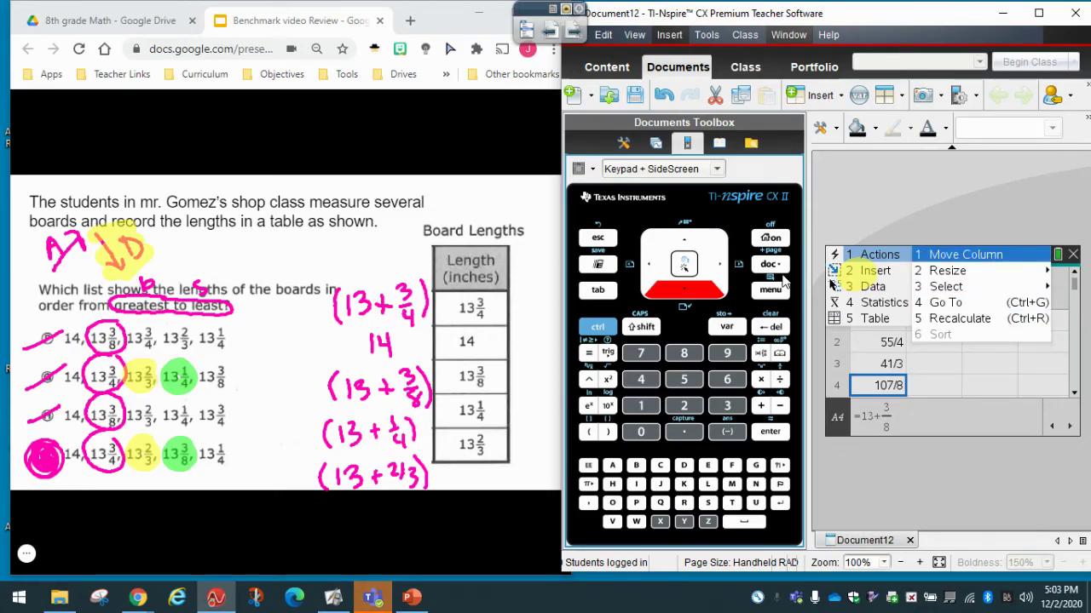
{"action": "key", "text": "Down"}
{"action": "key", "text": "Down"}
{"action": "key", "text": "Down"}
{"action": "key", "text": "Down"}
{"action": "key", "text": "Down"}
{"action": "key", "text": "Down"}
{"action": "key", "text": "Down"}
{"action": "key", "text": "Down"}
{"action": "key", "text": "Down"}
{"action": "key", "text": "Down"}
{"action": "key", "text": "Down"}
{"action": "key", "text": "Down"}
{"action": "key", "text": "Down"}
{"action": "key", "text": "Down"}
{"action": "key", "text": "Down"}
{"action": "key", "text": "Down"}
{"action": "key", "text": "Down"}
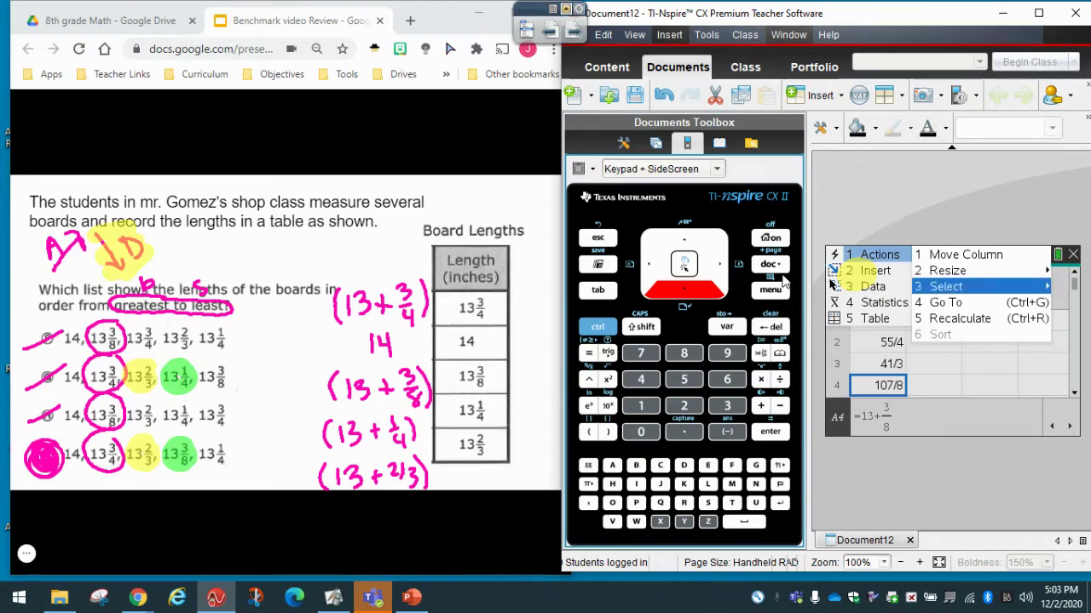
{"action": "key", "text": "Down"}
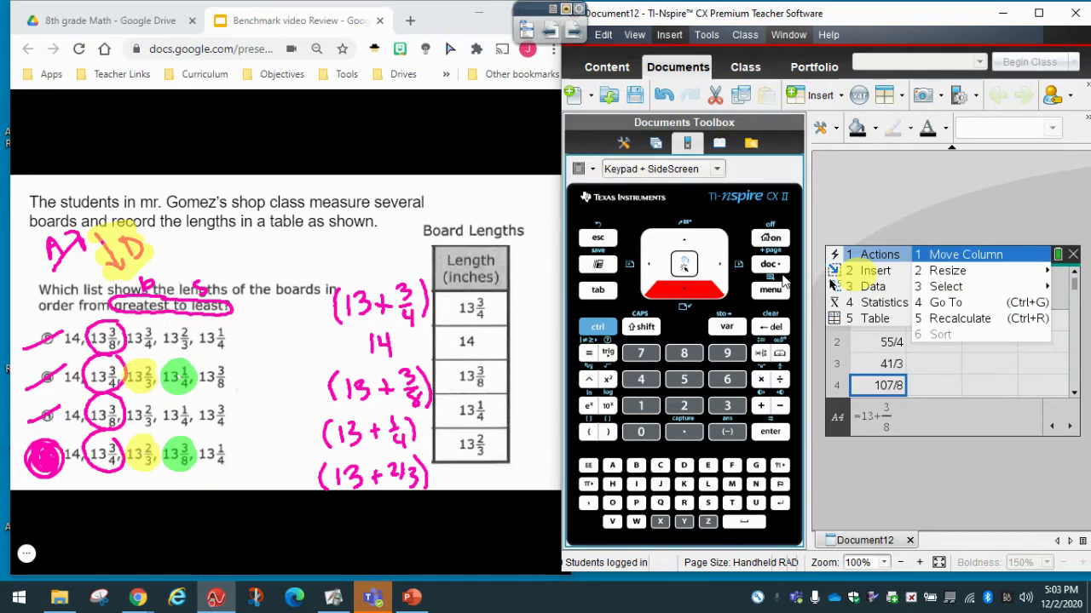
{"action": "key", "text": "Escape"}
{"action": "key", "text": "Escape"}
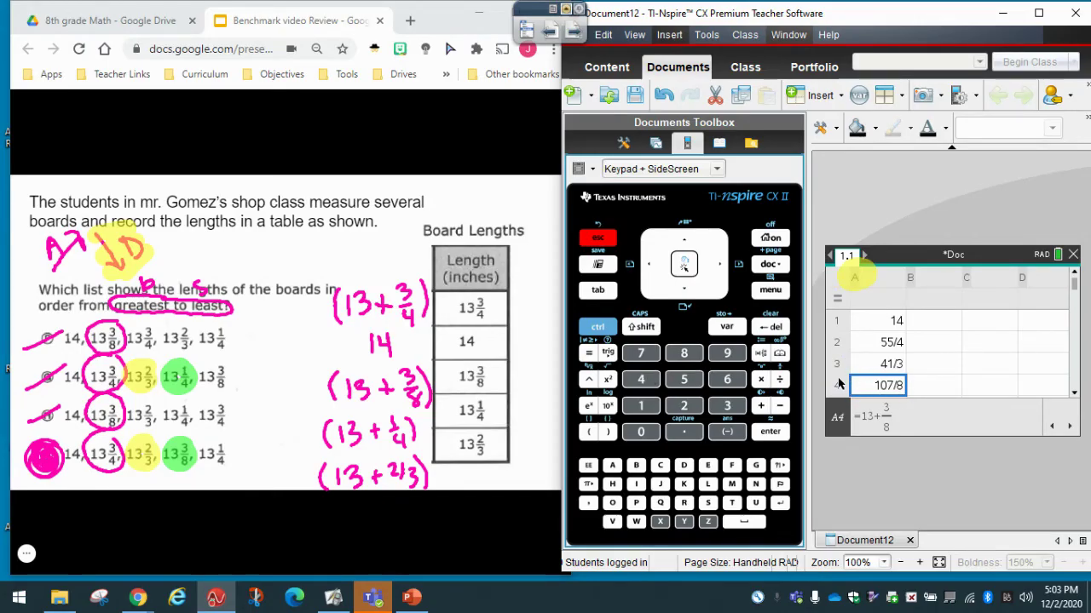
{"action": "key", "text": "Up"}
{"action": "key", "text": "Up"}
{"action": "key", "text": "Up"}
{"action": "key", "text": "Up"}
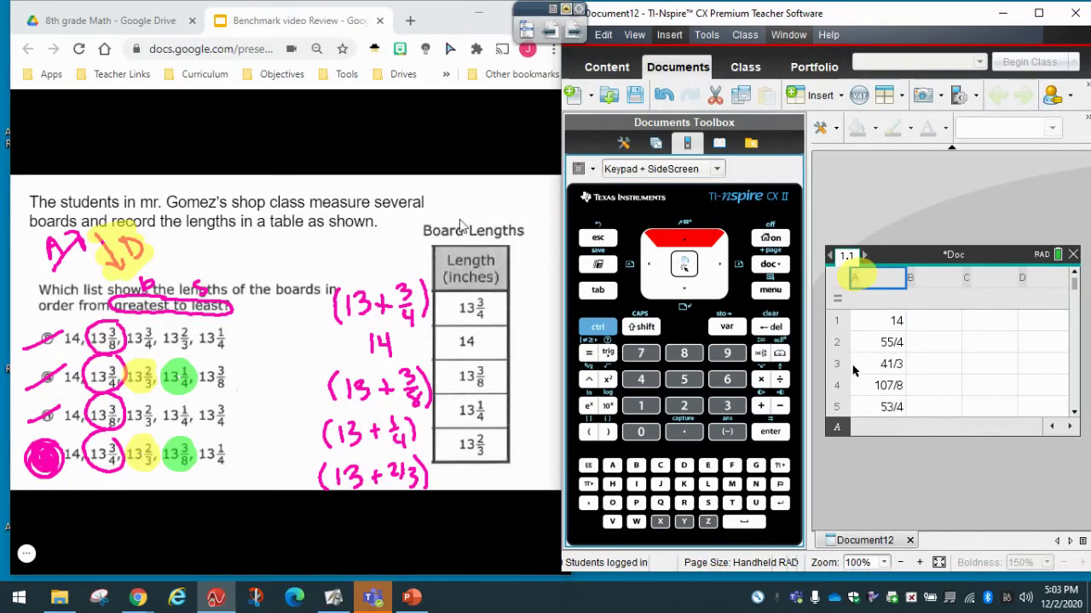
{"action": "left_click", "coordinate": [767, 291]}
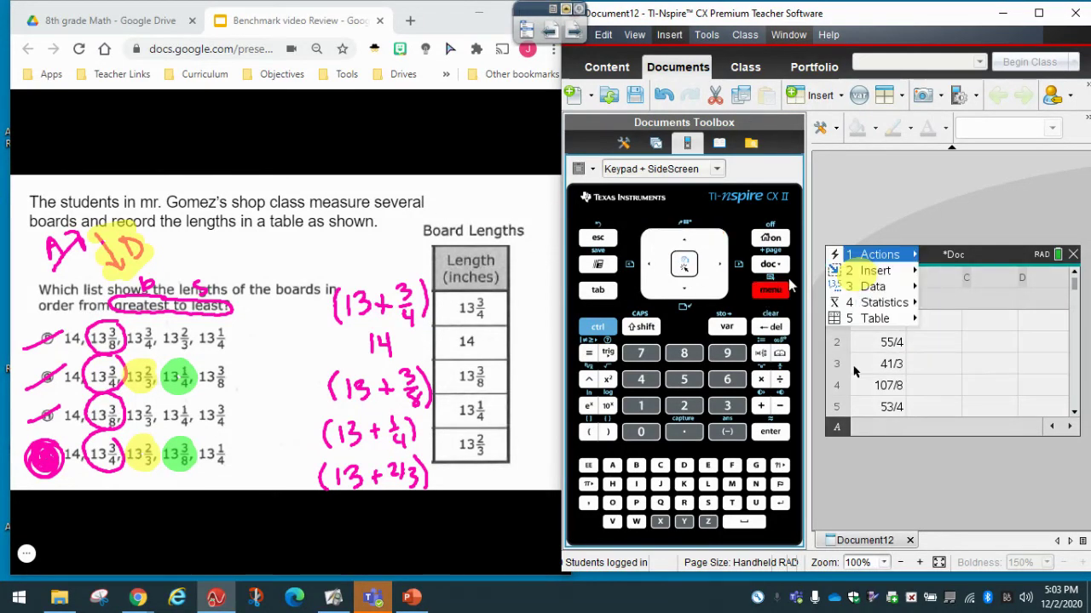
{"action": "key", "text": "Right"}
{"action": "key", "text": "Down"}
{"action": "key", "text": "Down"}
{"action": "key", "text": "Down"}
{"action": "key", "text": "Down"}
{"action": "key", "text": "Down"}
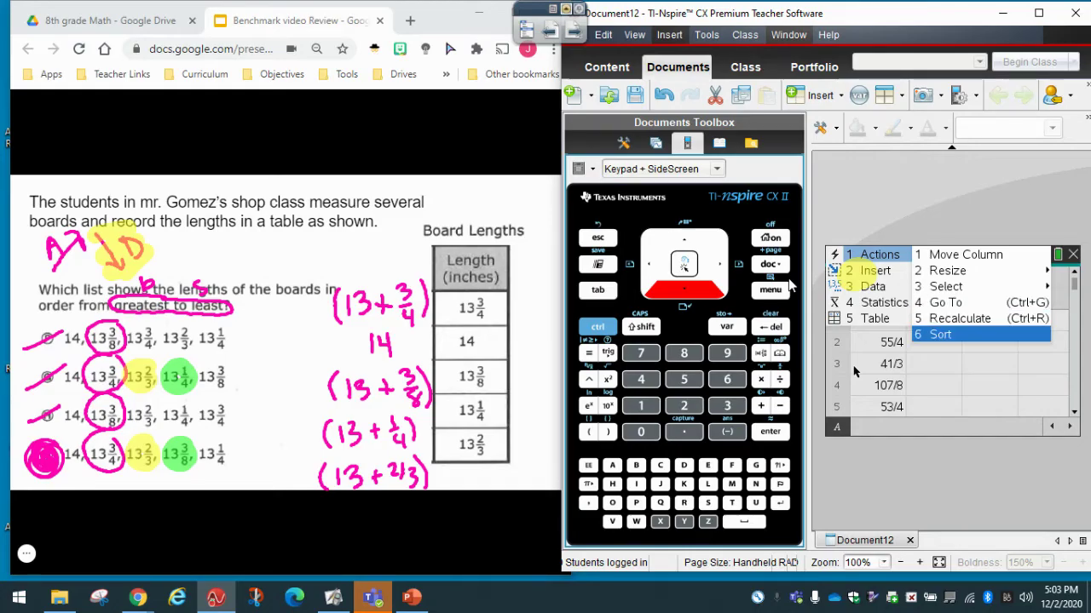
{"action": "key", "text": "Escape"}
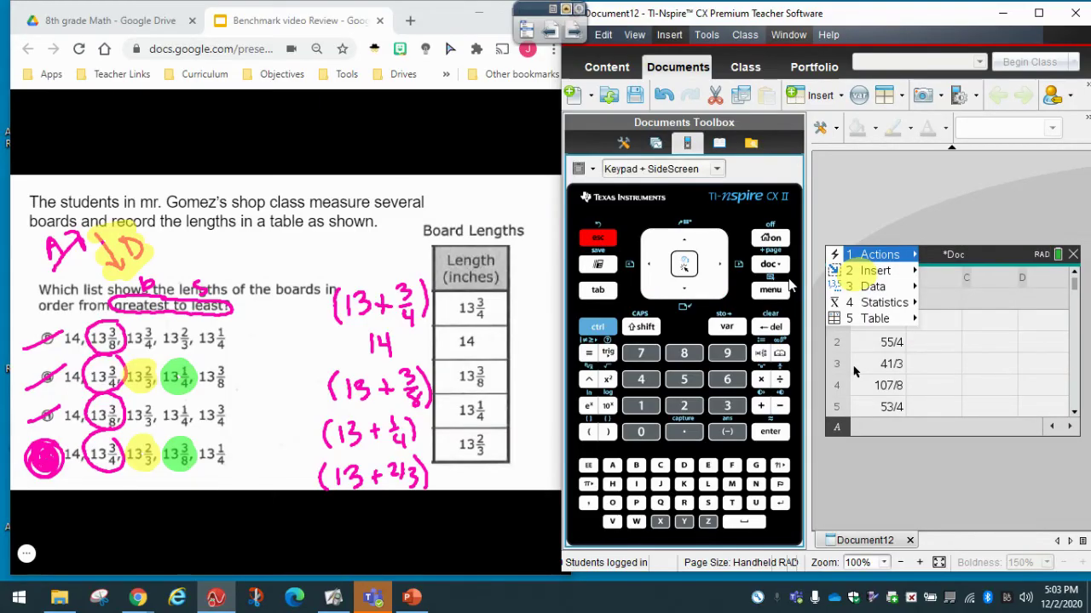
{"action": "key", "text": "Escape"}
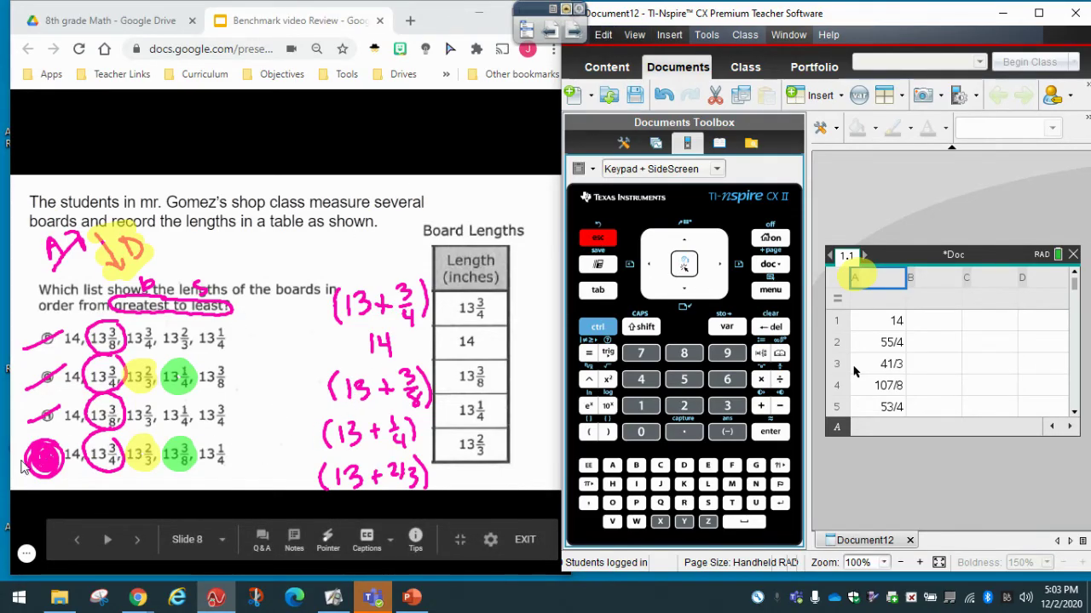
Step: Advance to the next problem slide and highlight 'Least to greatest' in green
{"action": "mouse_move", "coordinate": [27, 555]}
{"action": "key", "text": "Right"}
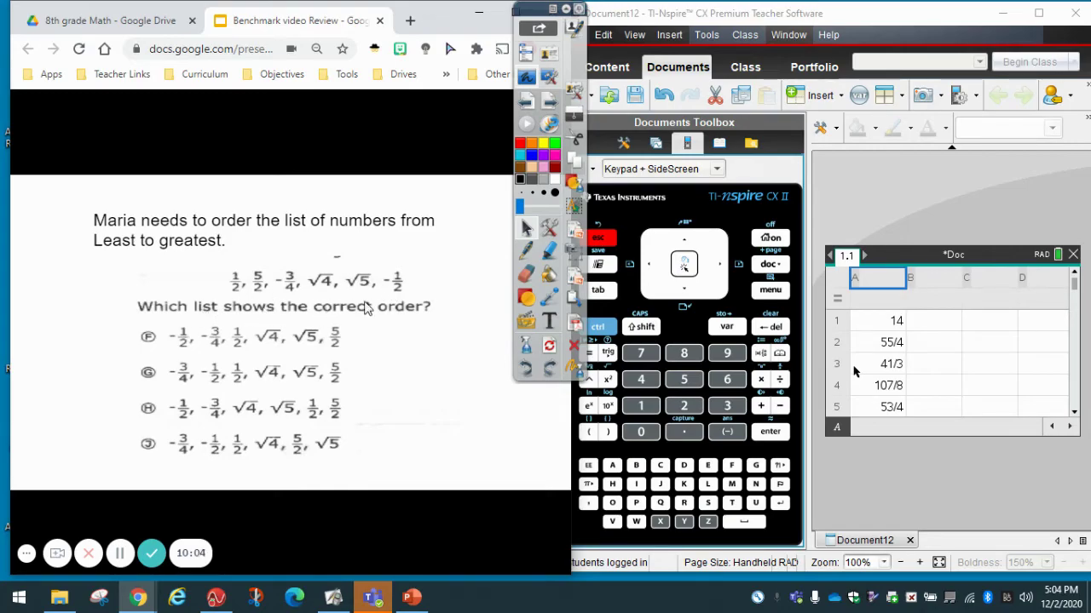
{"action": "left_click", "coordinate": [549, 250]}
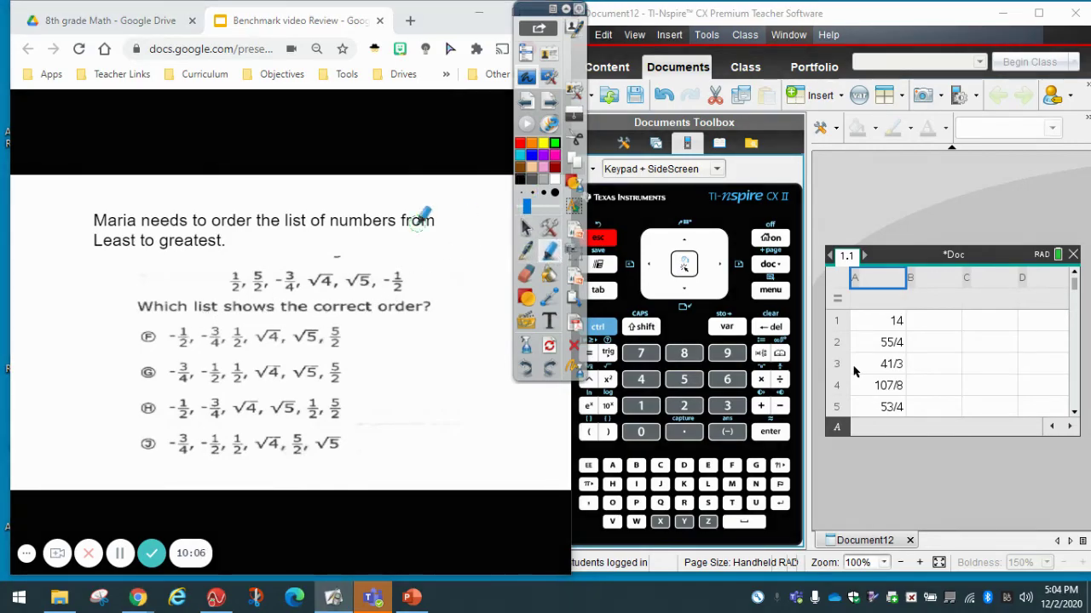
{"action": "left_click_drag", "start_coordinate": [90, 240], "coordinate": [221, 241]}
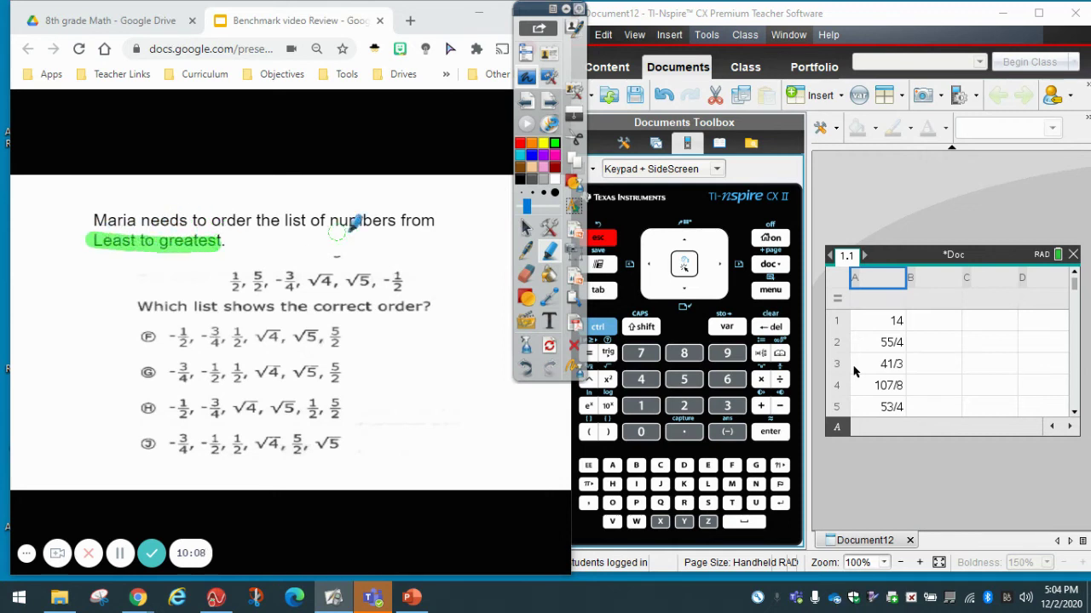
Step: Draw an upward arrow labelled A and a downward arrow labelled D in magenta
{"action": "left_click", "coordinate": [525, 251]}
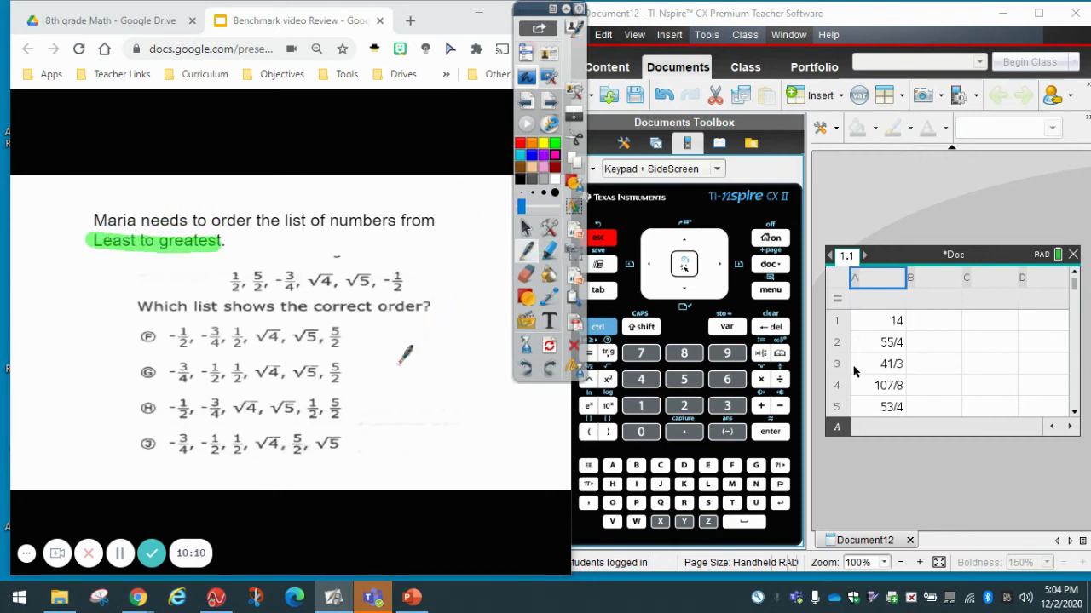
{"action": "mouse_move", "coordinate": [408, 375]}
{"action": "left_mouse_down"}
{"action": "mouse_move", "coordinate": [467, 313]}
{"action": "mouse_move", "coordinate": [462, 332]}
{"action": "mouse_move", "coordinate": [464, 316]}
{"action": "left_mouse_up"}
{"action": "left_click_drag", "start_coordinate": [416, 349], "coordinate": [437, 334]}
{"action": "left_click_drag", "start_coordinate": [517, 16], "coordinate": [584, 15]}
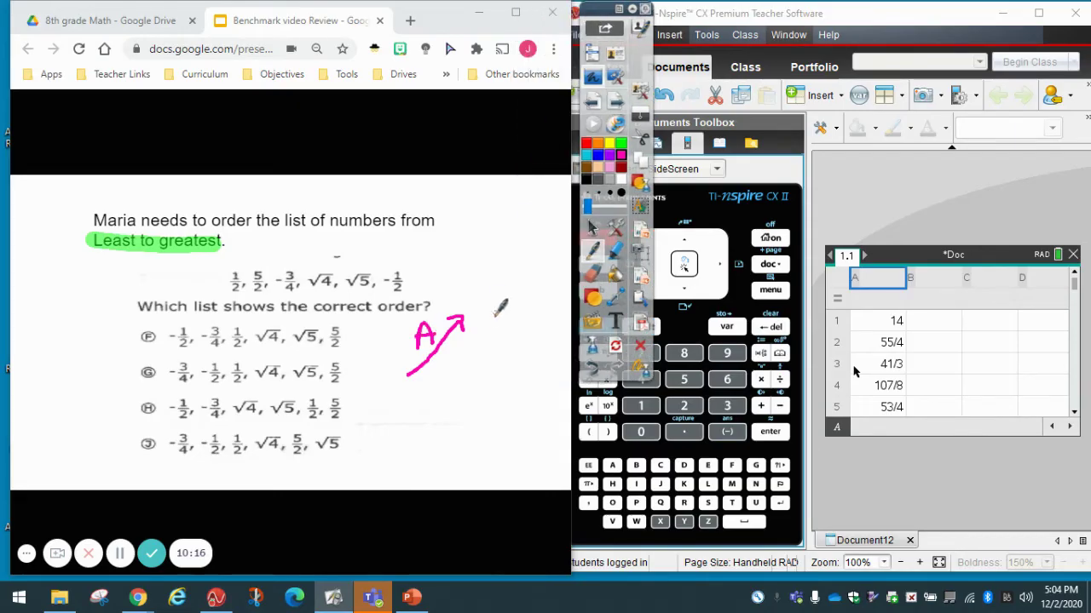
{"action": "mouse_move", "coordinate": [478, 317]}
{"action": "left_mouse_down"}
{"action": "mouse_move", "coordinate": [510, 338]}
{"action": "mouse_move", "coordinate": [502, 363]}
{"action": "mouse_move", "coordinate": [523, 357]}
{"action": "left_mouse_up"}
{"action": "mouse_move", "coordinate": [509, 319]}
{"action": "left_mouse_down"}
{"action": "mouse_move", "coordinate": [518, 329]}
{"action": "mouse_move", "coordinate": [509, 343]}
{"action": "left_mouse_up"}
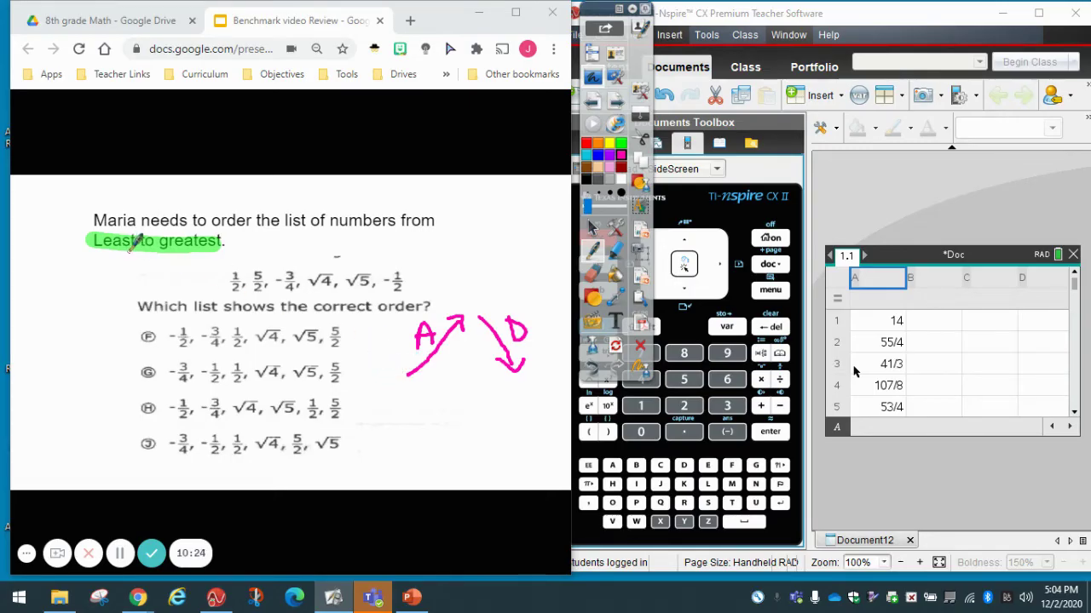
Step: Highlight the ascending A arrow in green and move the annotation palette off the keypad
{"action": "left_click", "coordinate": [615, 250]}
{"action": "mouse_move", "coordinate": [467, 298]}
{"action": "left_mouse_down"}
{"action": "mouse_move", "coordinate": [406, 346]}
{"action": "mouse_move", "coordinate": [428, 370]}
{"action": "mouse_move", "coordinate": [466, 346]}
{"action": "mouse_move", "coordinate": [458, 320]}
{"action": "left_mouse_up"}
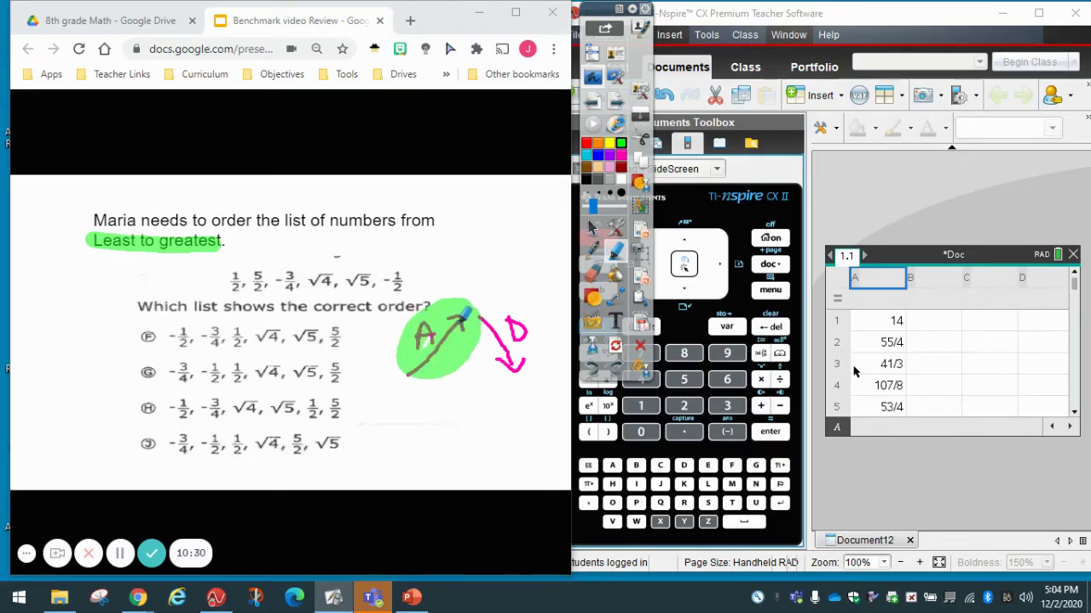
{"action": "left_click", "coordinate": [585, 228]}
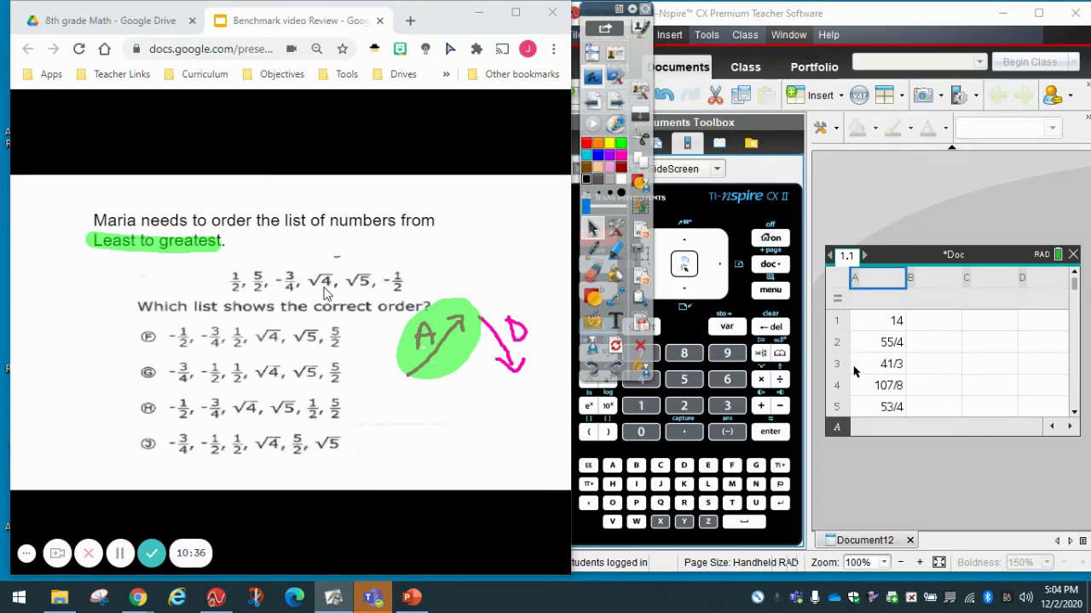
{"action": "left_click_drag", "start_coordinate": [608, 19], "coordinate": [535, 18]}
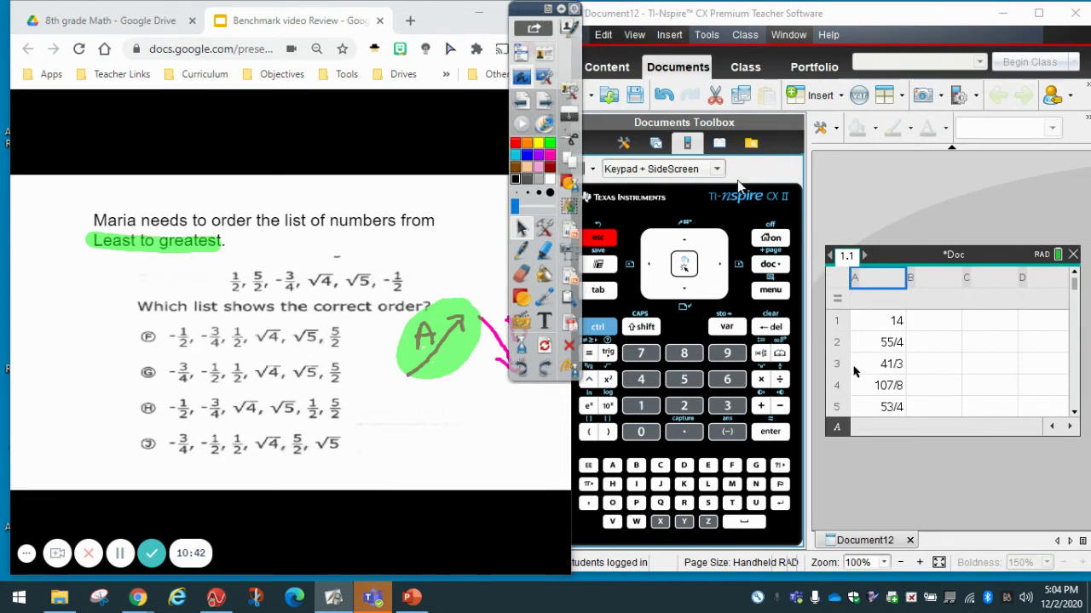
{"action": "left_click_drag", "start_coordinate": [532, 12], "coordinate": [518, 11]}
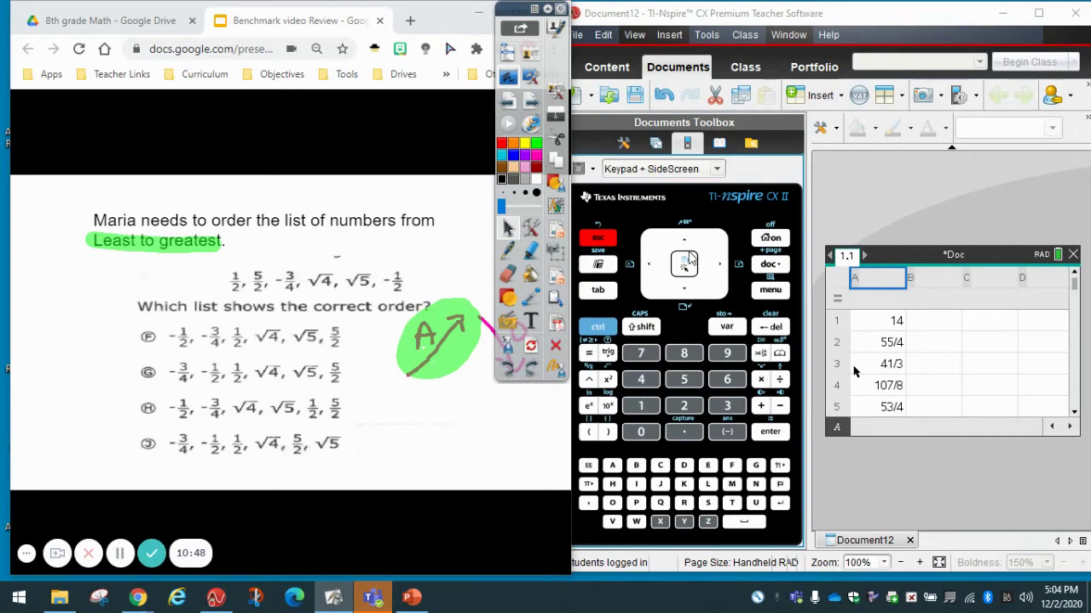
Step: Enter 1/2 as a fraction in cell B1
{"action": "left_click", "coordinate": [924, 318]}
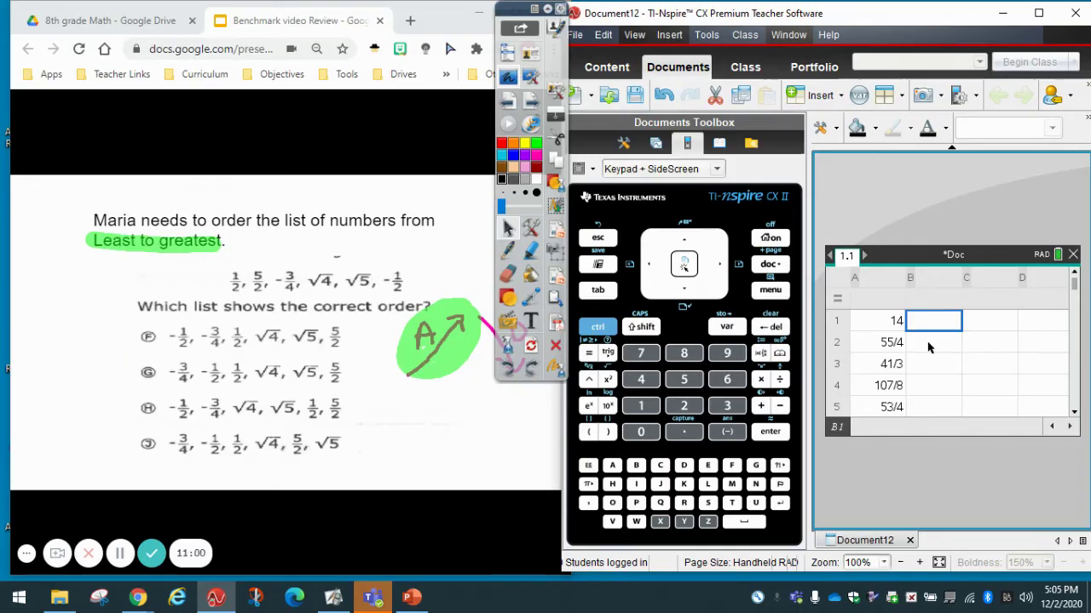
{"action": "type", "text": "="}
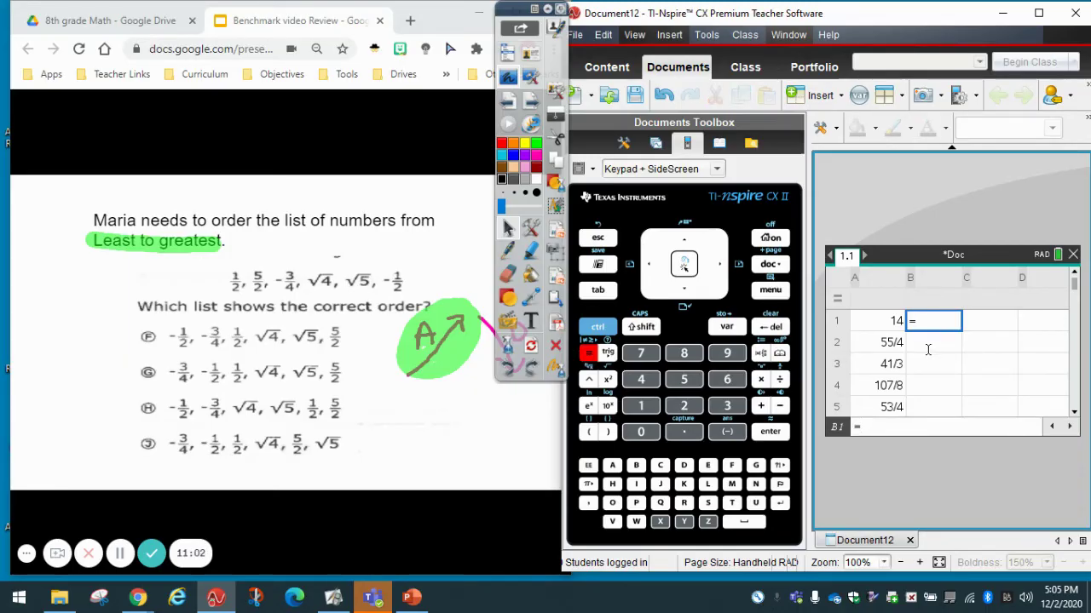
{"action": "key", "text": "ctrl+slash"}
{"action": "type", "text": "1"}
{"action": "key", "text": "Down"}
{"action": "type", "text": "2"}
{"action": "key", "text": "Return"}
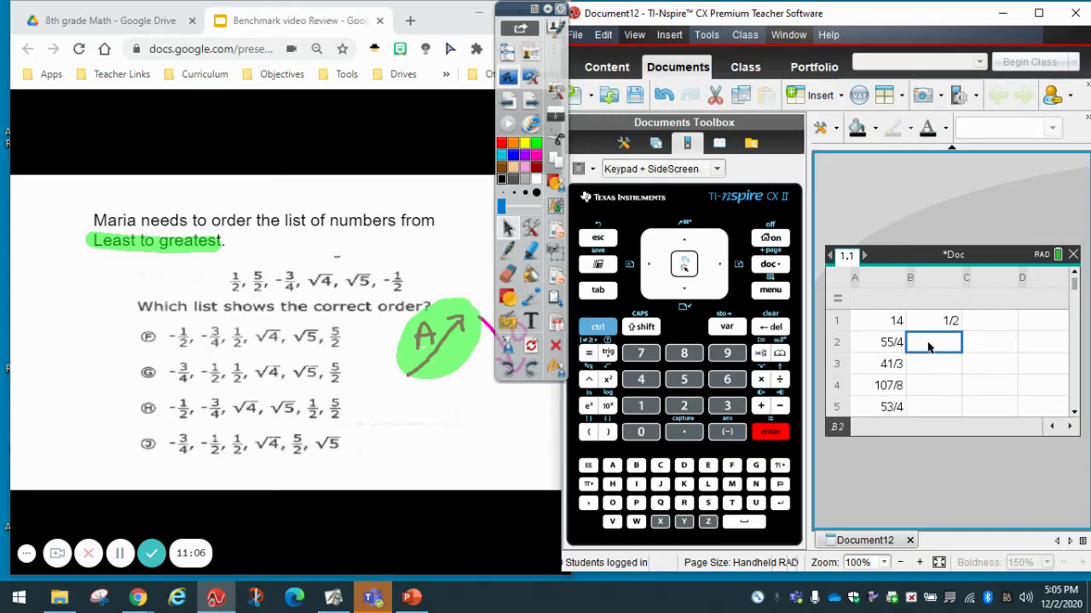
Step: Enter 5/2 as a fraction in cell B2
{"action": "type", "text": "="}
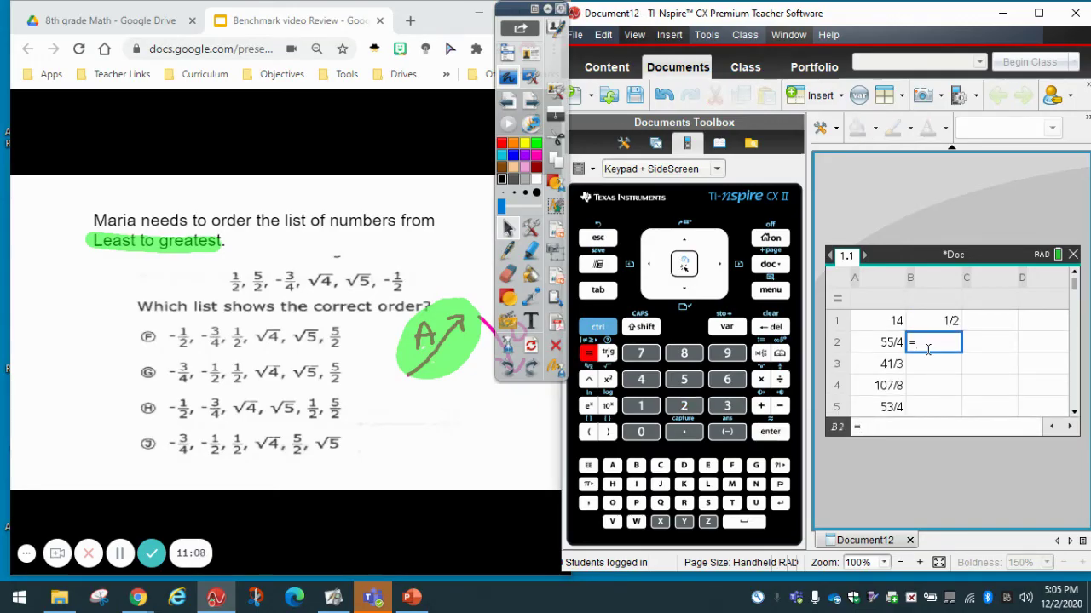
{"action": "key", "text": "ctrl+slash"}
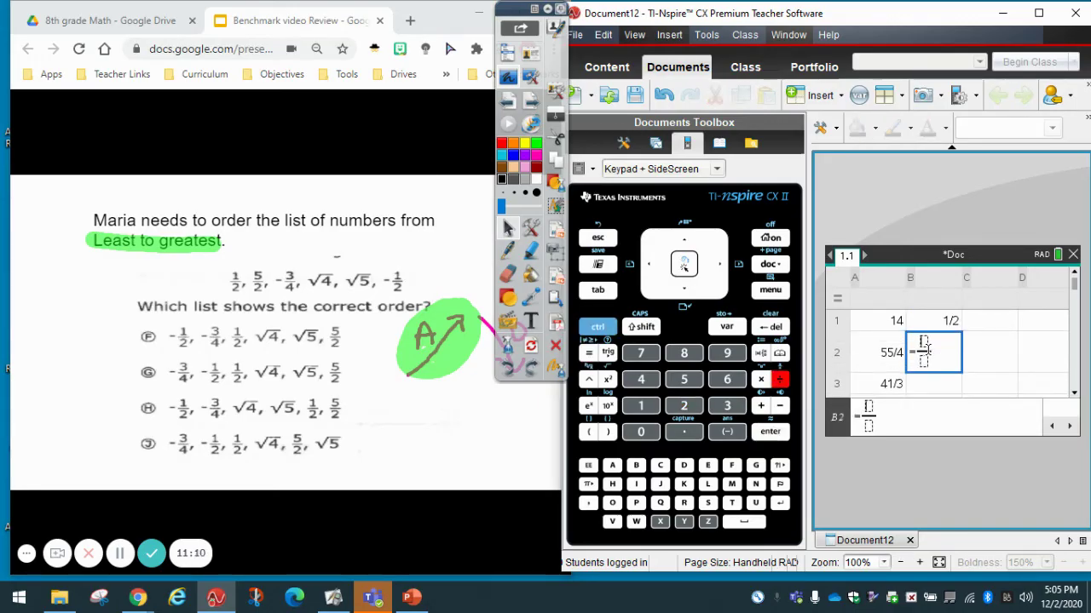
{"action": "type", "text": "5"}
{"action": "key", "text": "Down"}
{"action": "type", "text": "2"}
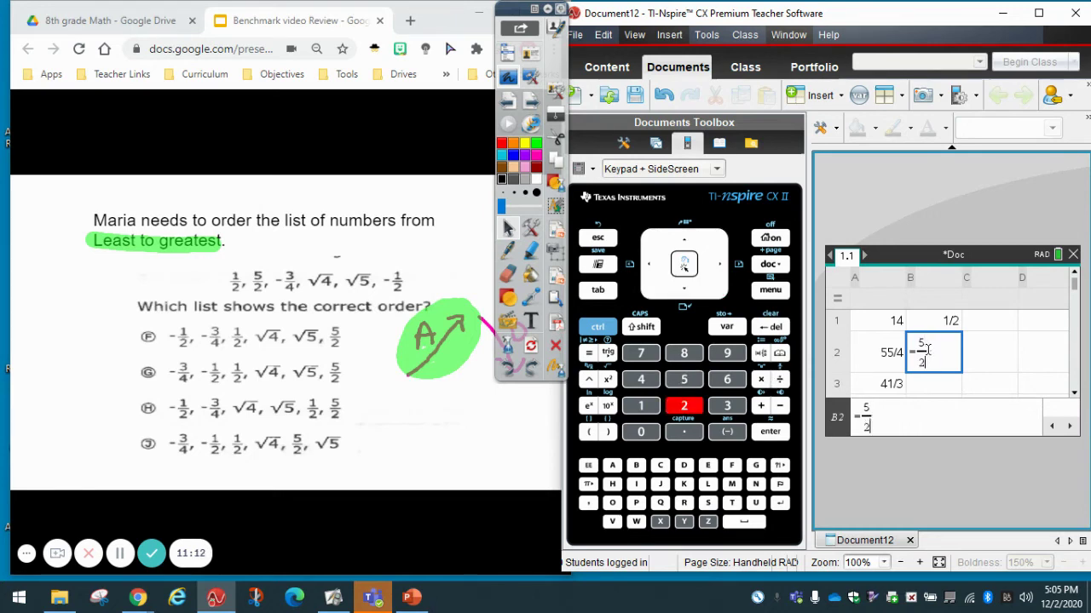
{"action": "key", "text": "Return"}
Step: Enter the negative fraction -3/4 in cell B3
{"action": "type", "text": "="}
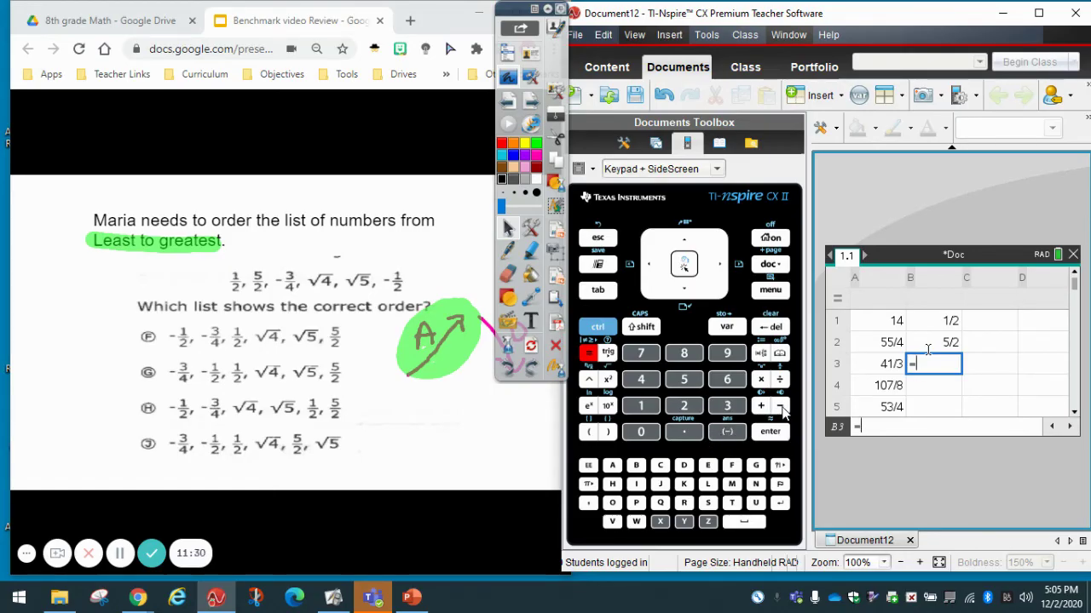
{"action": "left_click", "coordinate": [727, 432]}
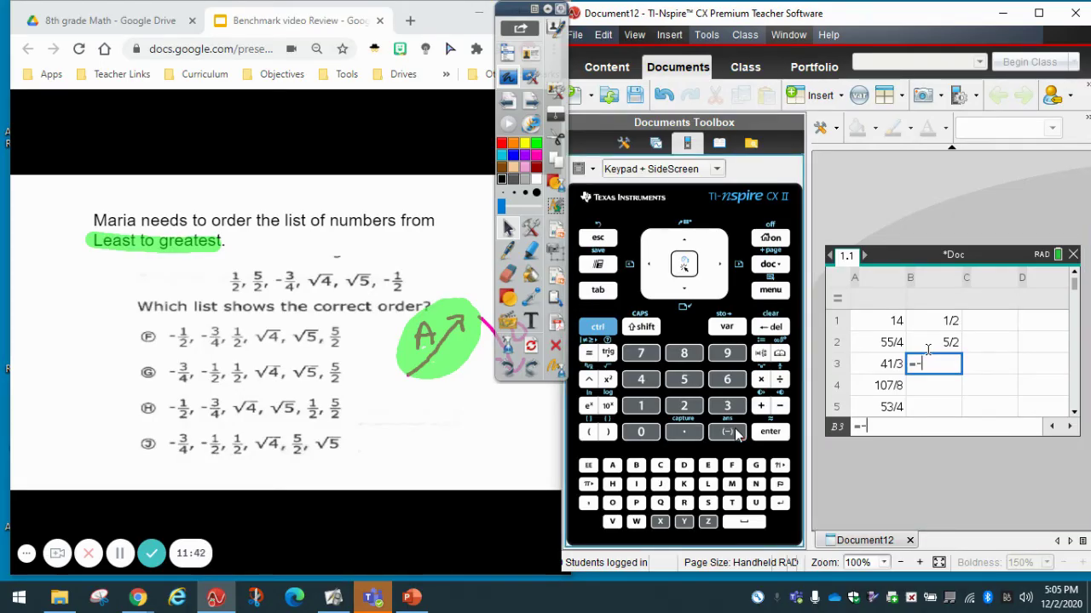
{"action": "key", "text": "ctrl+slash"}
{"action": "type", "text": "3/4"}
{"action": "key", "text": "Down"}
{"action": "type", "text": "4"}
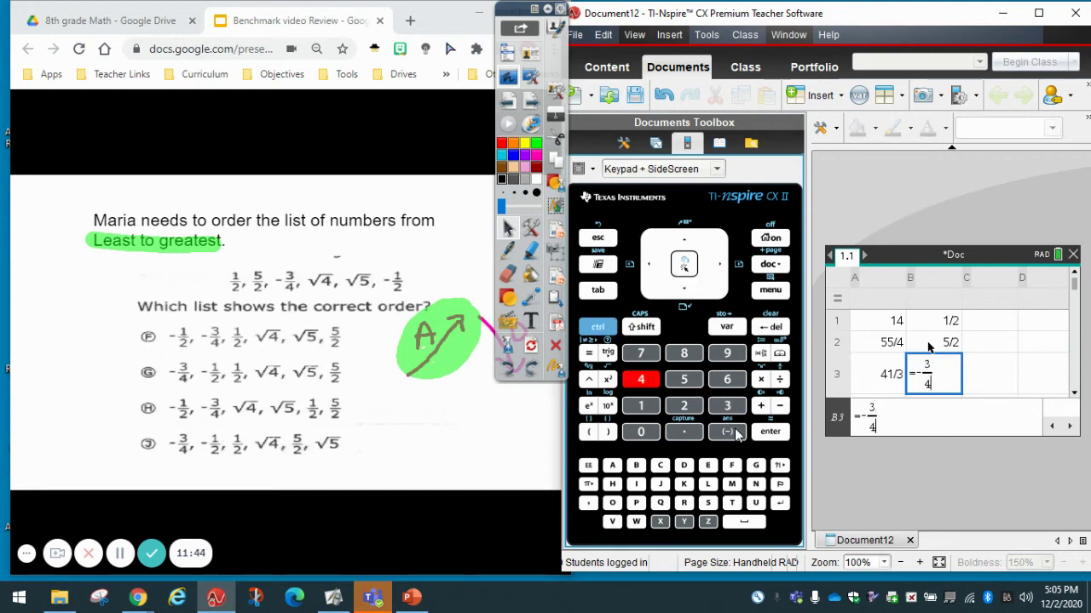
{"action": "key", "text": "Return"}
{"action": "type", "text": "="}
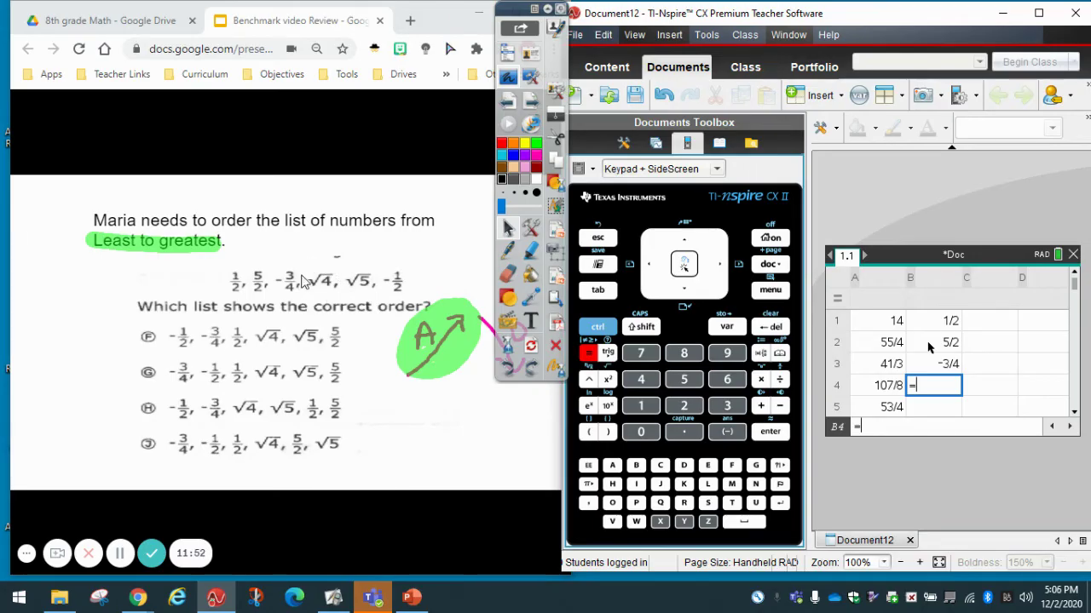
Step: Enter √4 in cell B4 using the square root template
{"action": "left_click", "coordinate": [780, 354]}
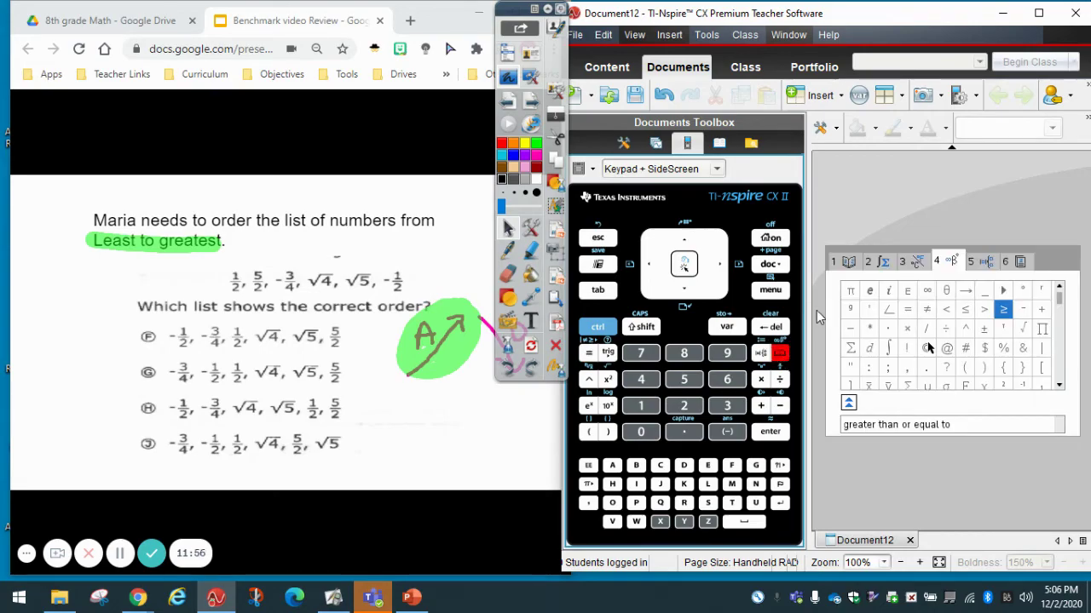
{"action": "key", "text": "4"}
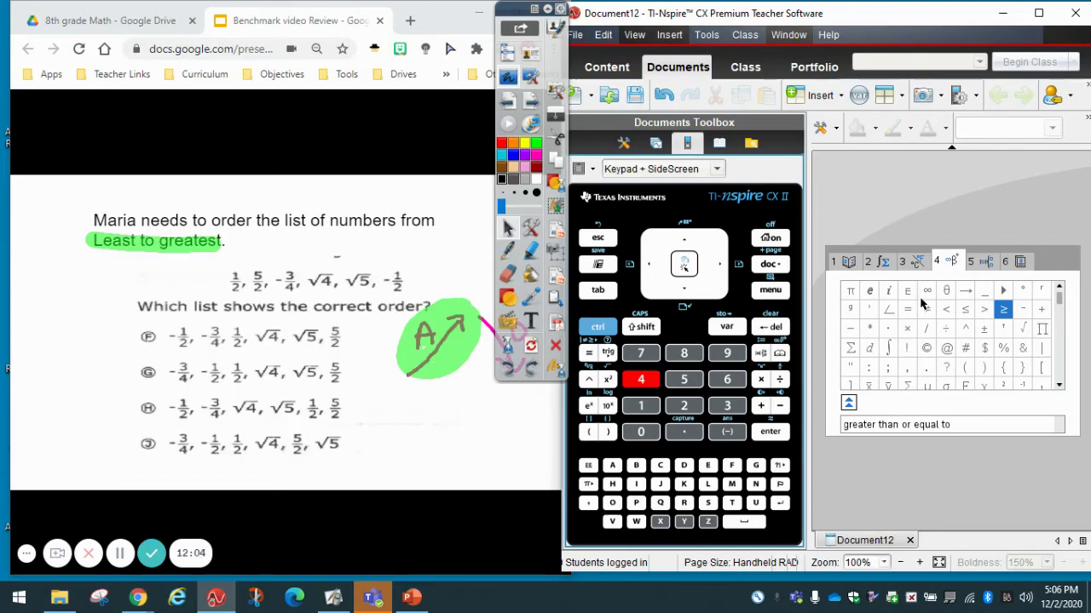
{"action": "left_click", "coordinate": [1023, 329]}
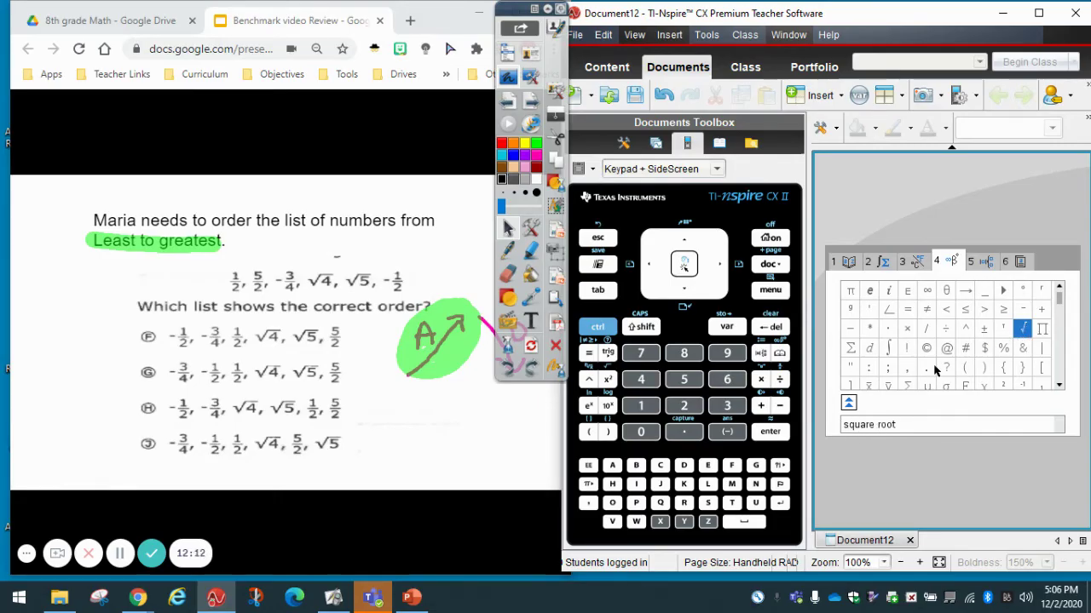
{"action": "key", "text": "Return"}
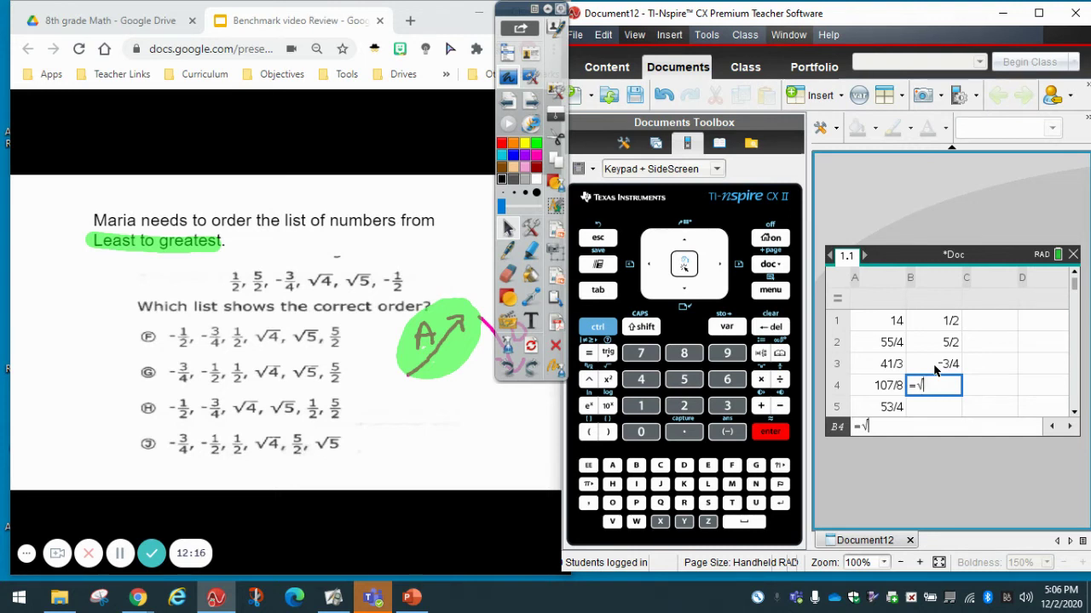
{"action": "key", "text": "BackSpace"}
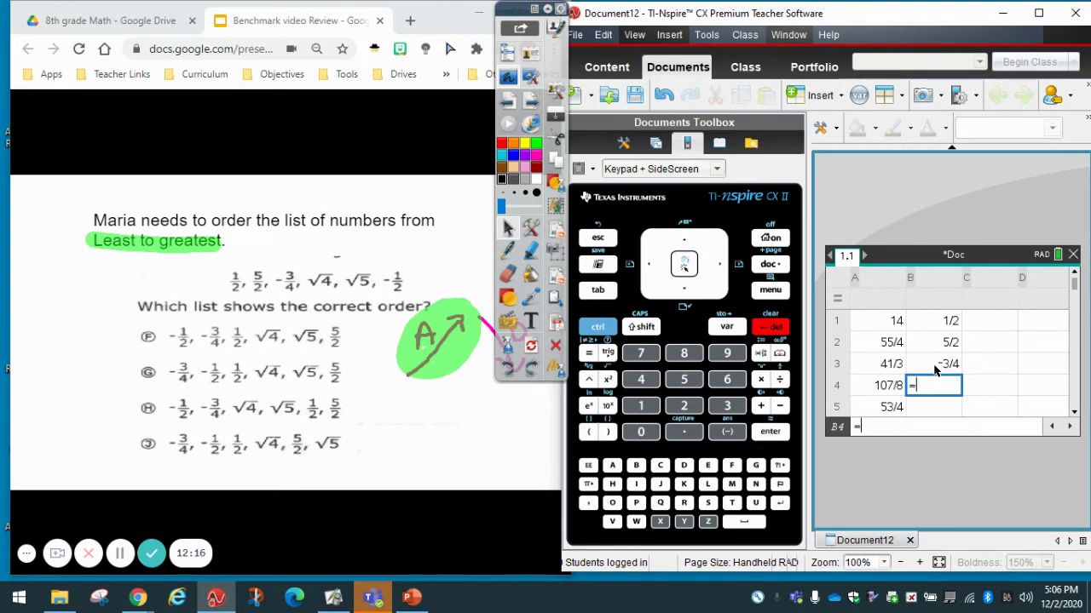
{"action": "left_click", "coordinate": [601, 329]}
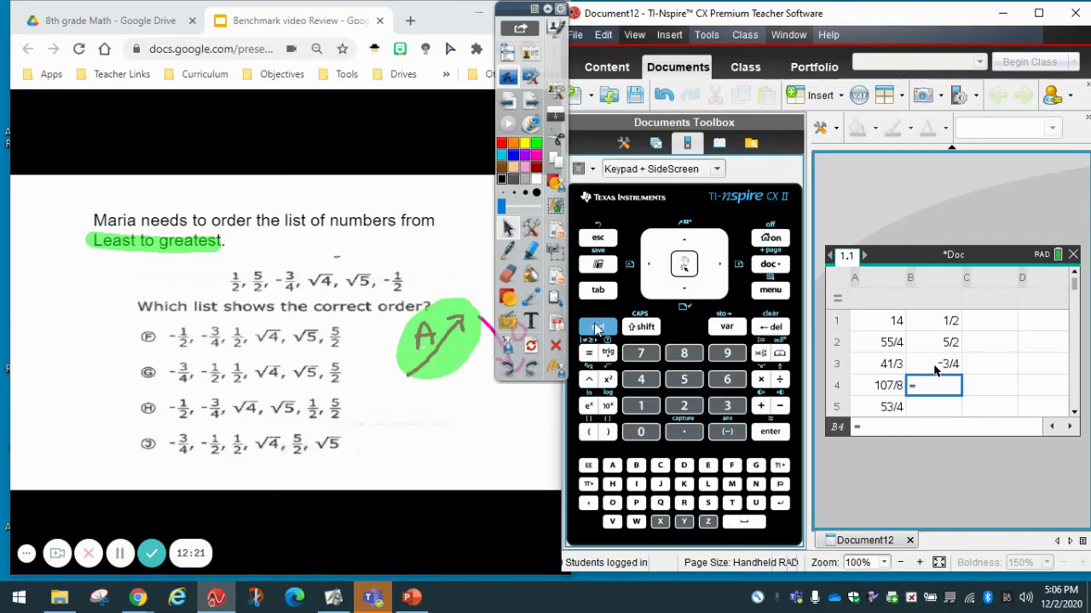
{"action": "left_click", "coordinate": [610, 381]}
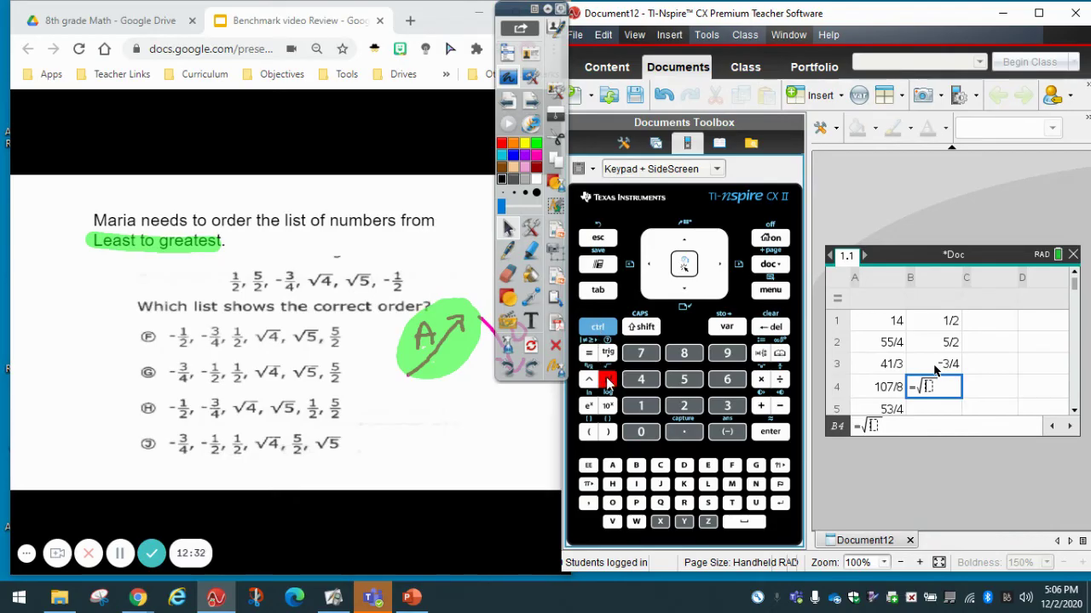
{"action": "type", "text": "3"}
{"action": "key", "text": "BackSpace"}
{"action": "type", "text": "4"}
{"action": "key", "text": "Return"}
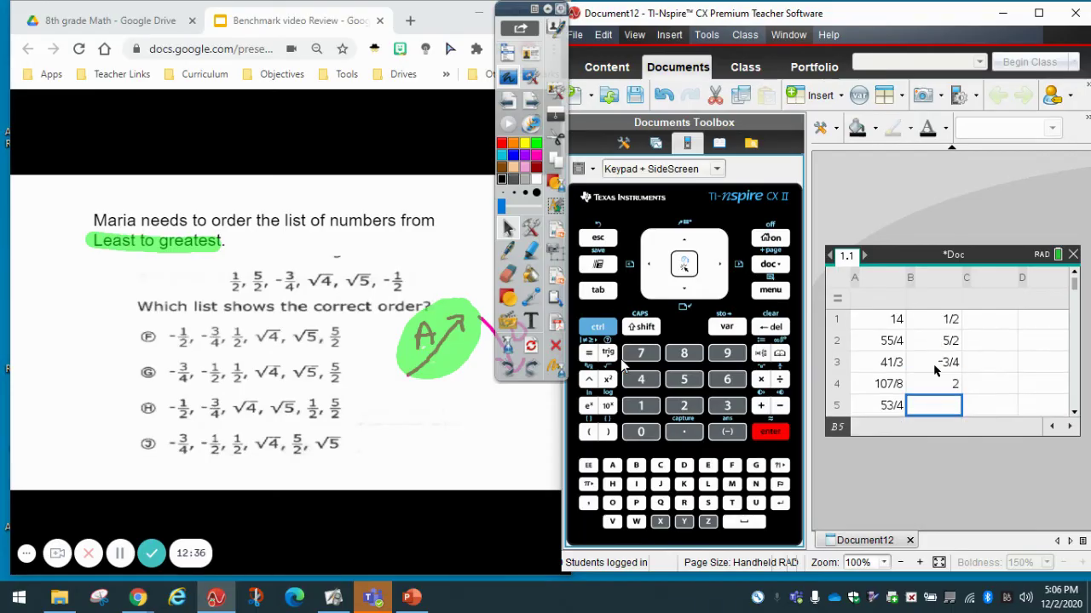
Step: Enter √5 in cell B5
{"action": "type", "text": "="}
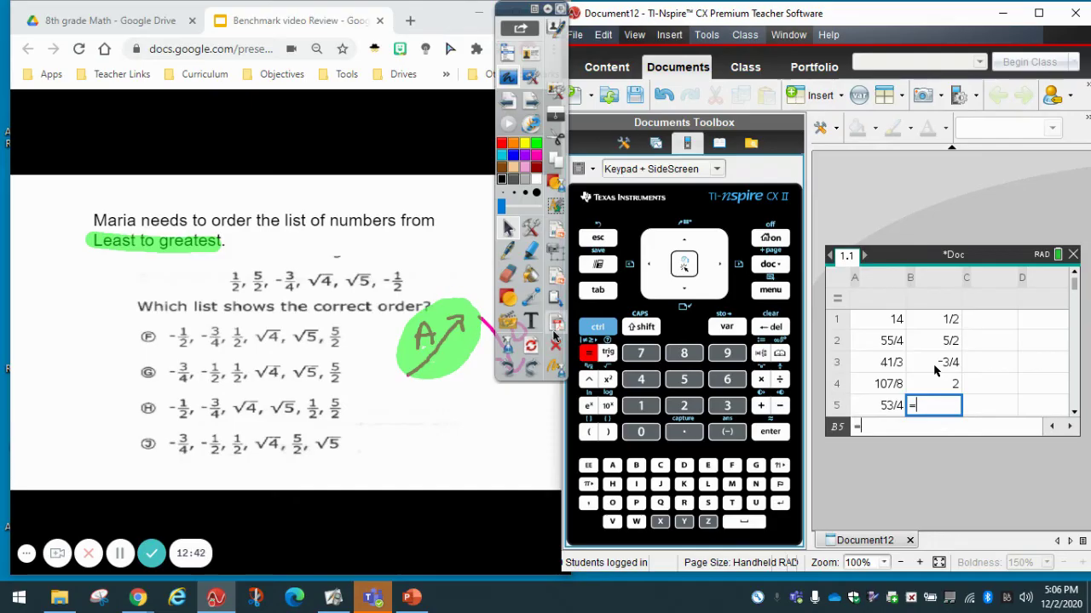
{"action": "left_click", "coordinate": [597, 327]}
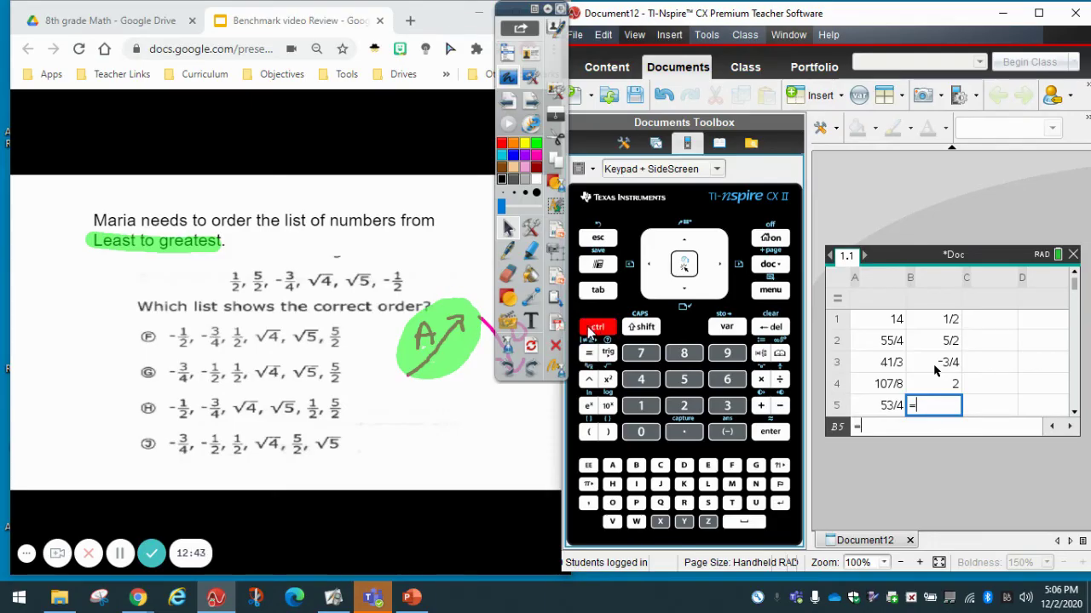
{"action": "left_click", "coordinate": [607, 380]}
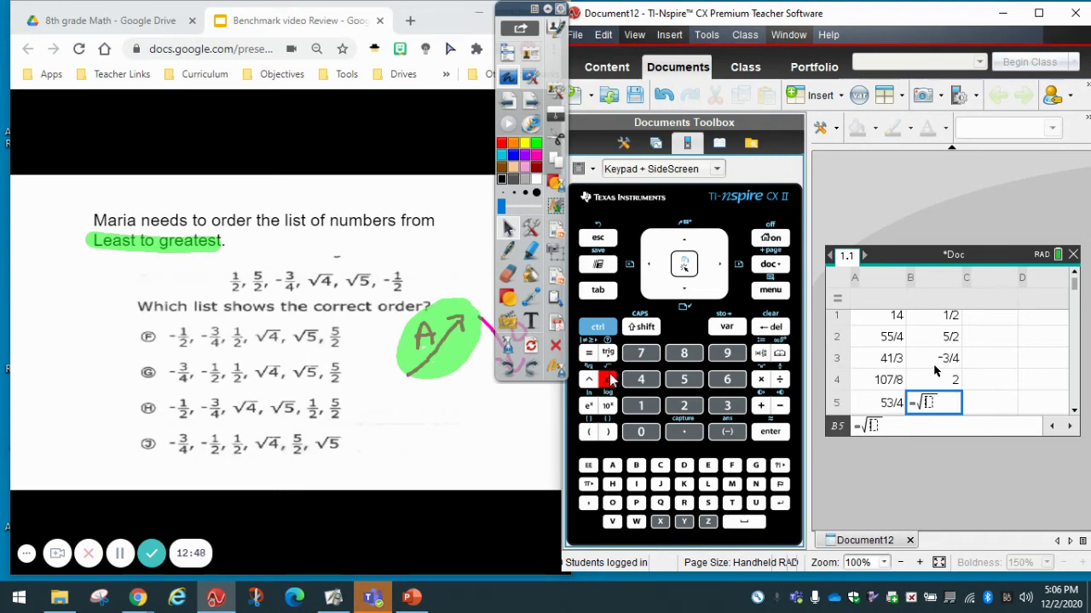
{"action": "type", "text": "5"}
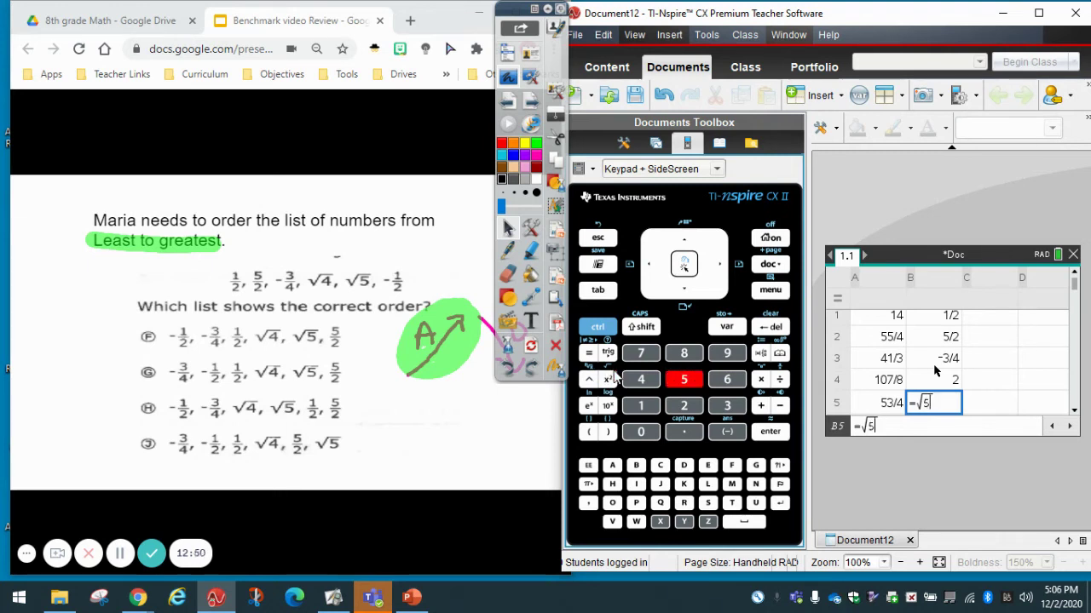
{"action": "key", "text": "Return"}
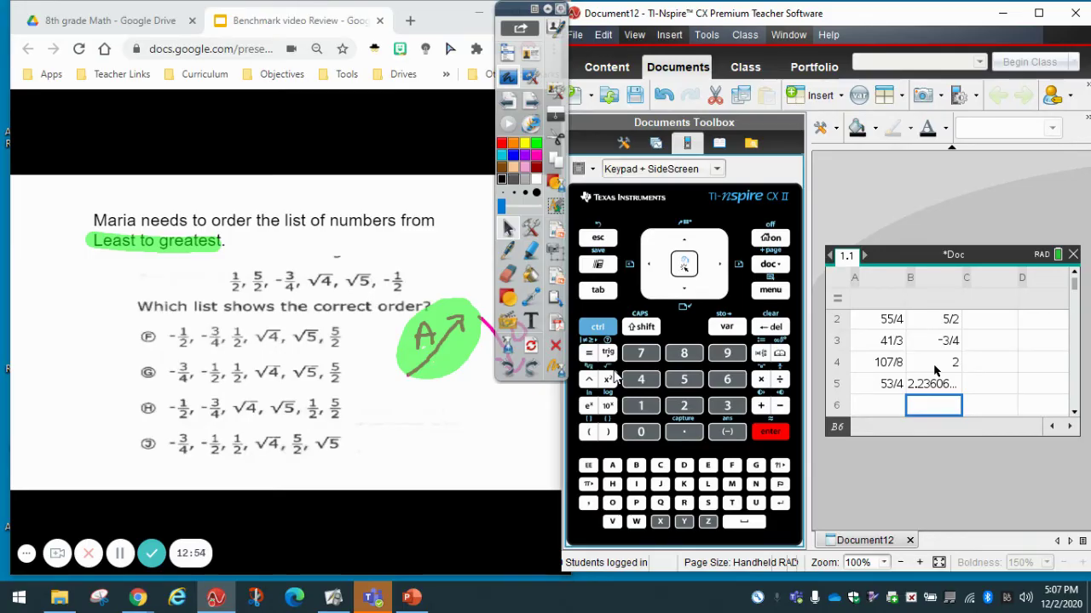
Step: Enter -1/2 in cell B6, correcting an initial positive 1/2
{"action": "type", "text": "="}
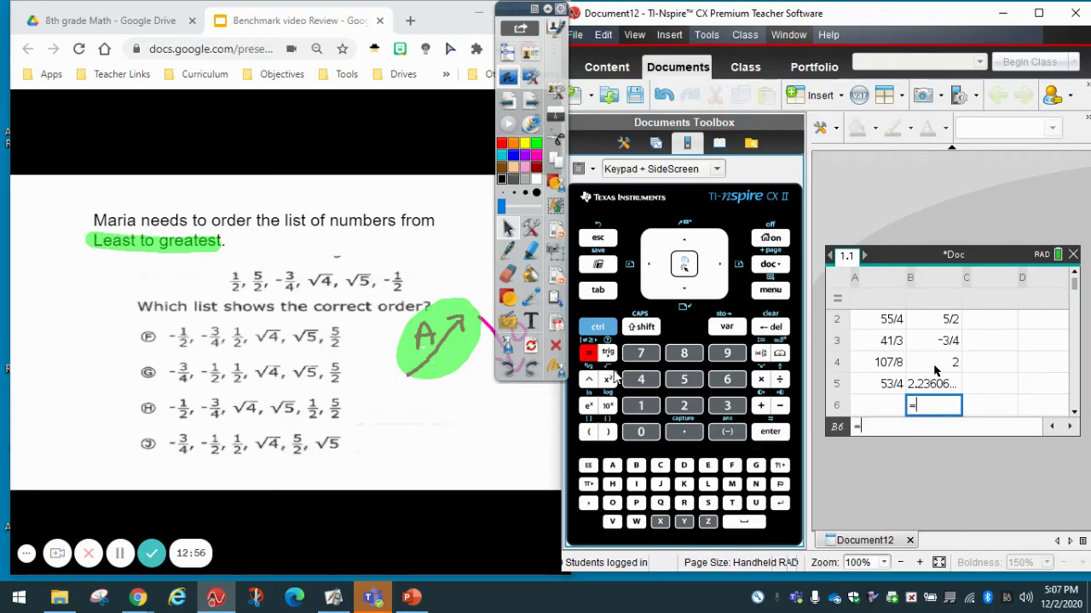
{"action": "type", "text": "1"}
{"action": "key", "text": "ctrl+slash"}
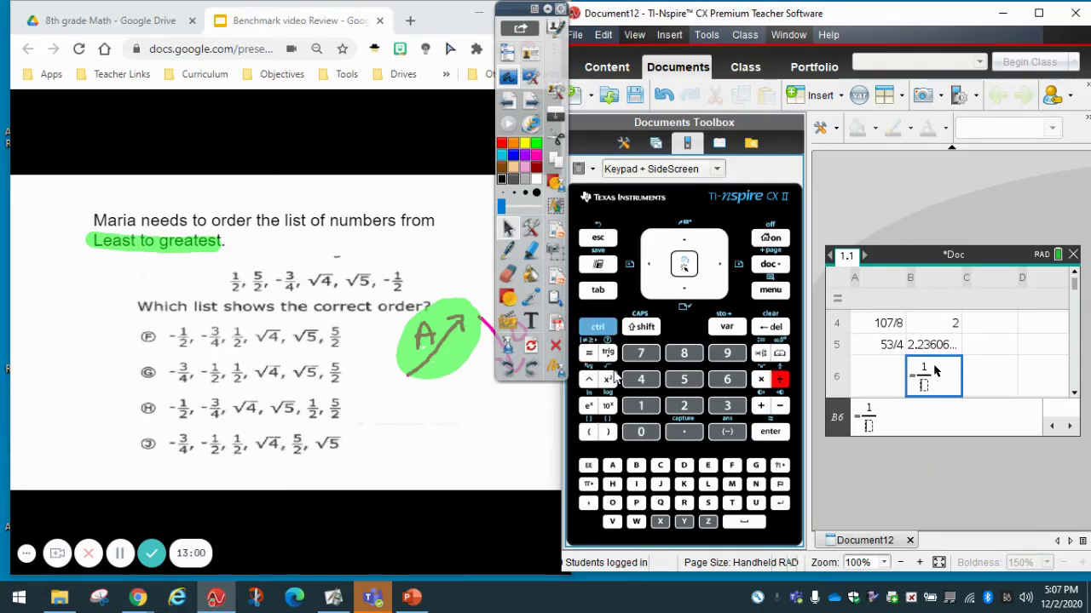
{"action": "type", "text": "2"}
{"action": "key", "text": "Return"}
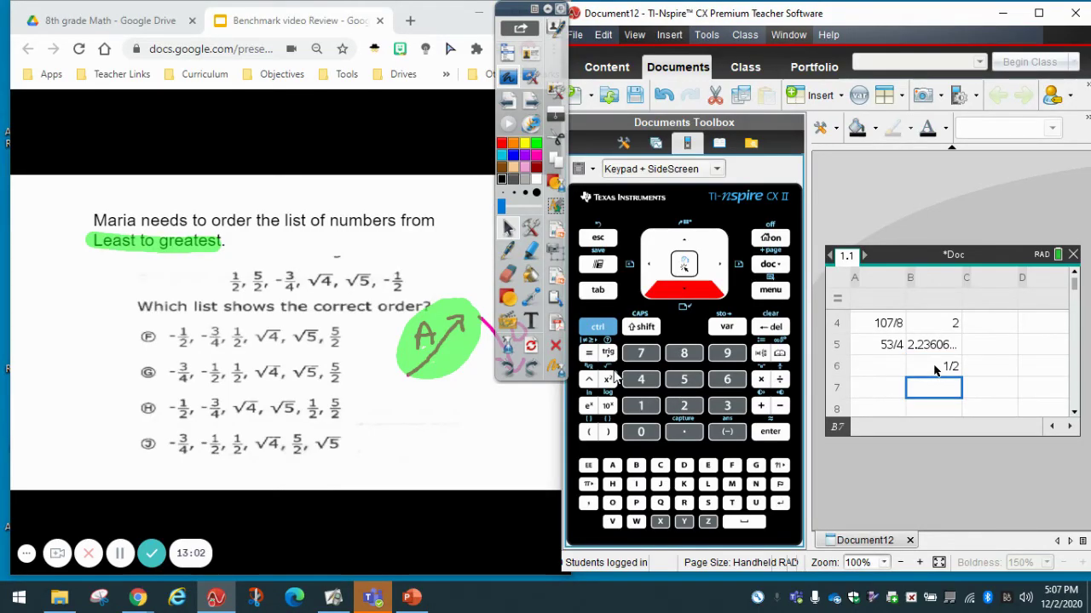
{"action": "left_click", "coordinate": [934, 369]}
{"action": "key", "text": "BackSpace"}
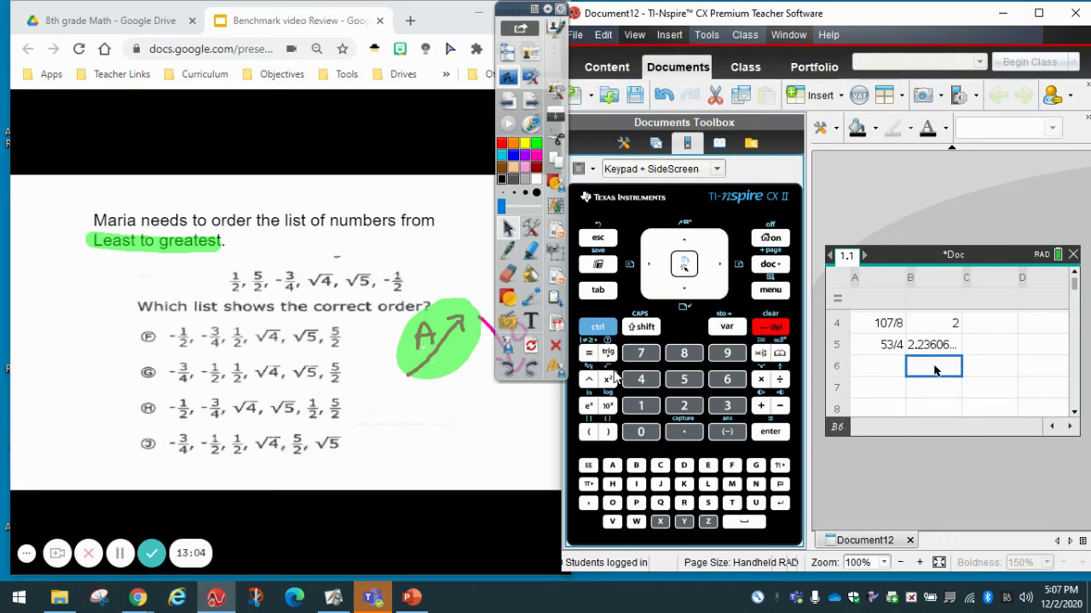
{"action": "type", "text": "=-"}
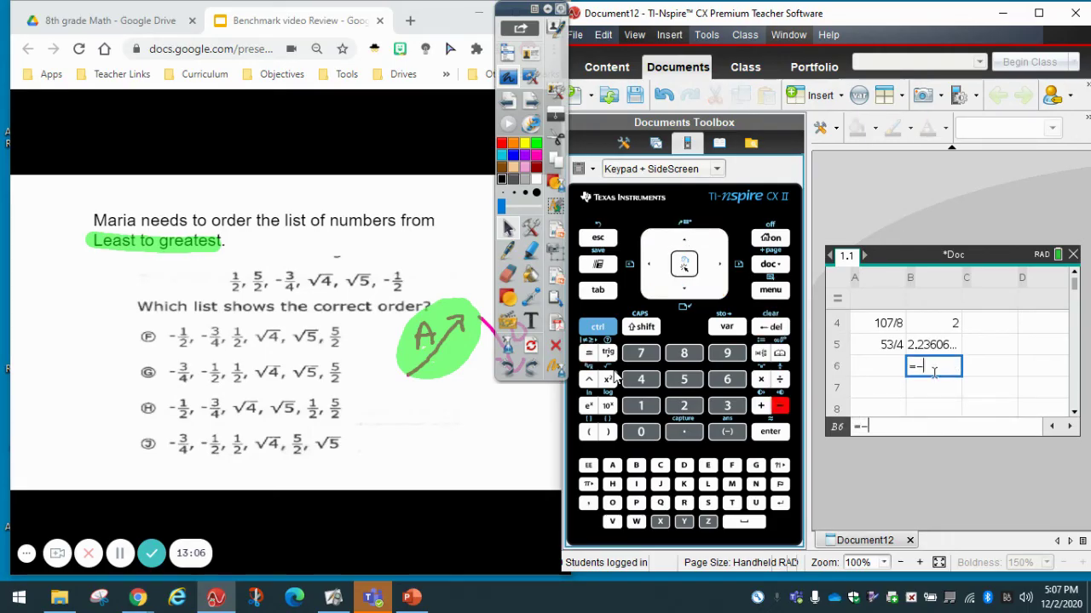
{"action": "key", "text": "ctrl+slash"}
{"action": "type", "text": "1/"}
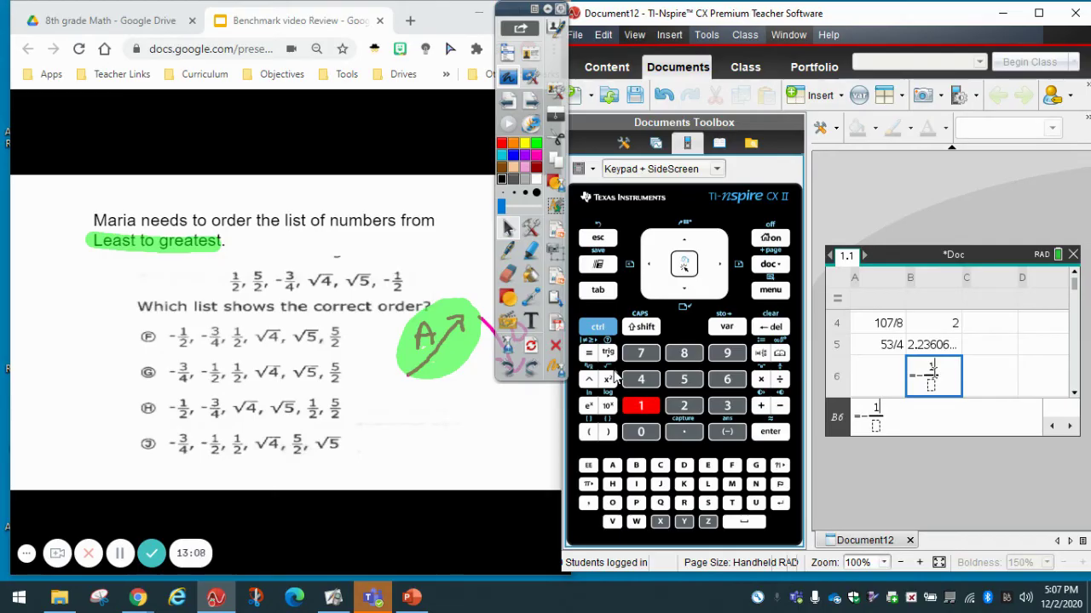
{"action": "key", "text": "Down"}
{"action": "type", "text": "2"}
{"action": "key", "text": "Return"}
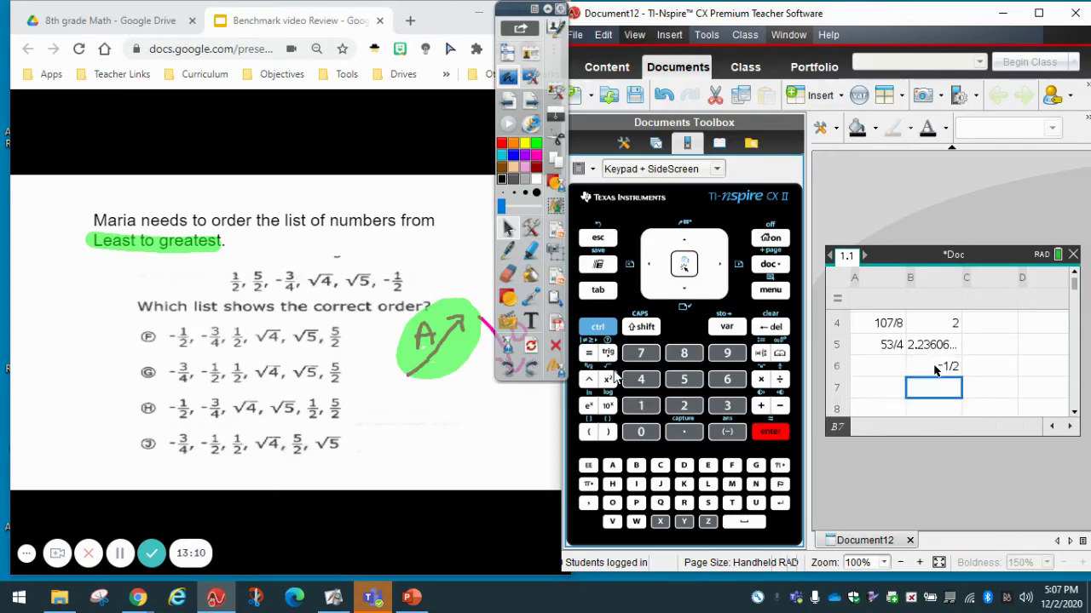
Step: Move up from B5 past the formula row to select the whole of column B
{"action": "key", "text": "Up"}
{"action": "key", "text": "Up"}
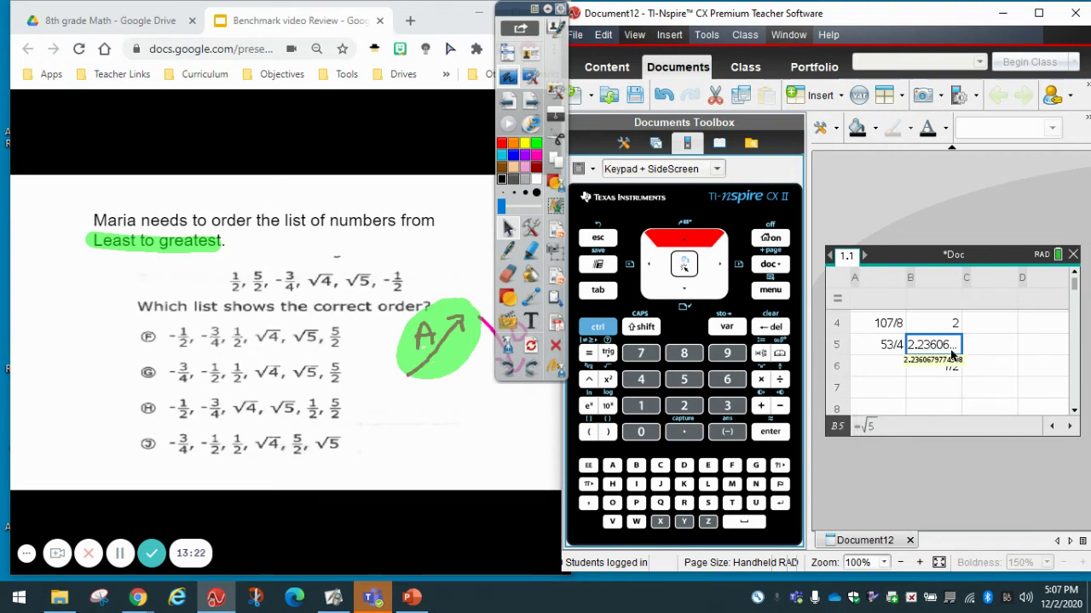
{"action": "key", "text": "Up"}
{"action": "key", "text": "Up"}
{"action": "key", "text": "Up"}
{"action": "key", "text": "Up"}
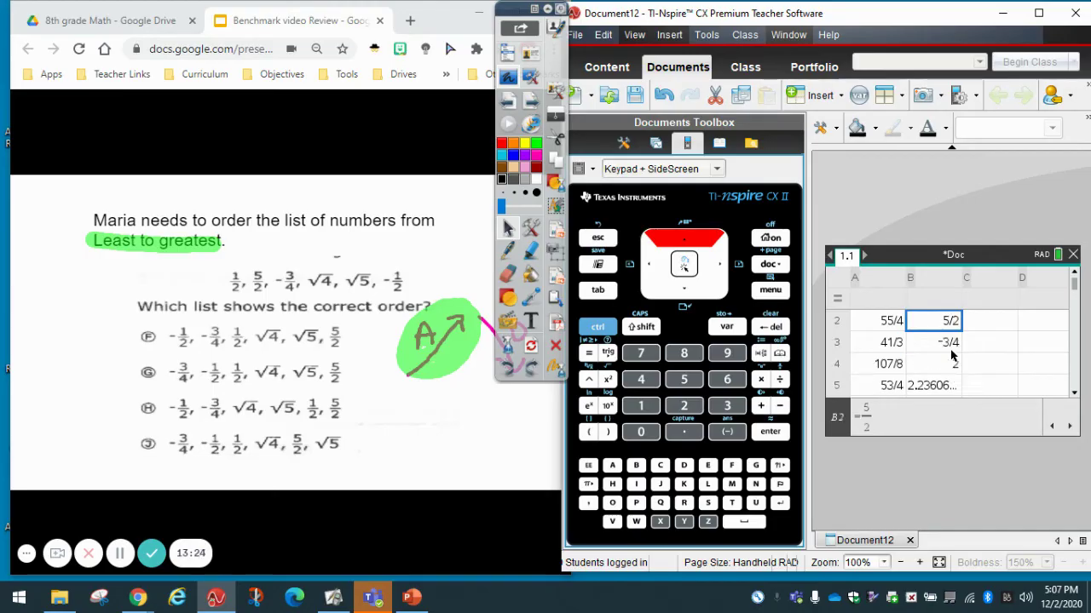
{"action": "key", "text": "Up"}
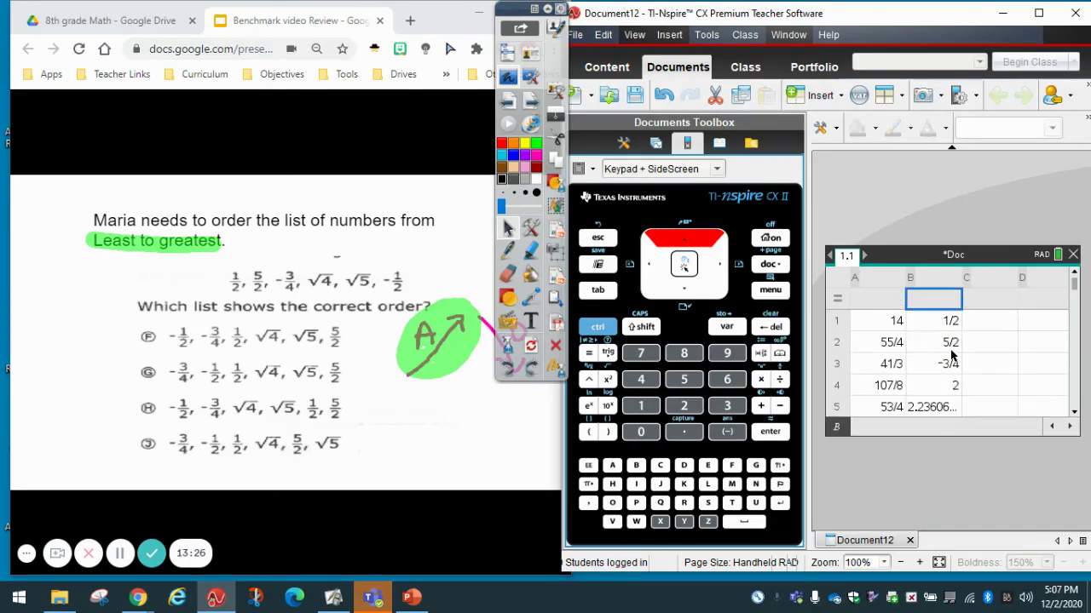
{"action": "key", "text": "Up"}
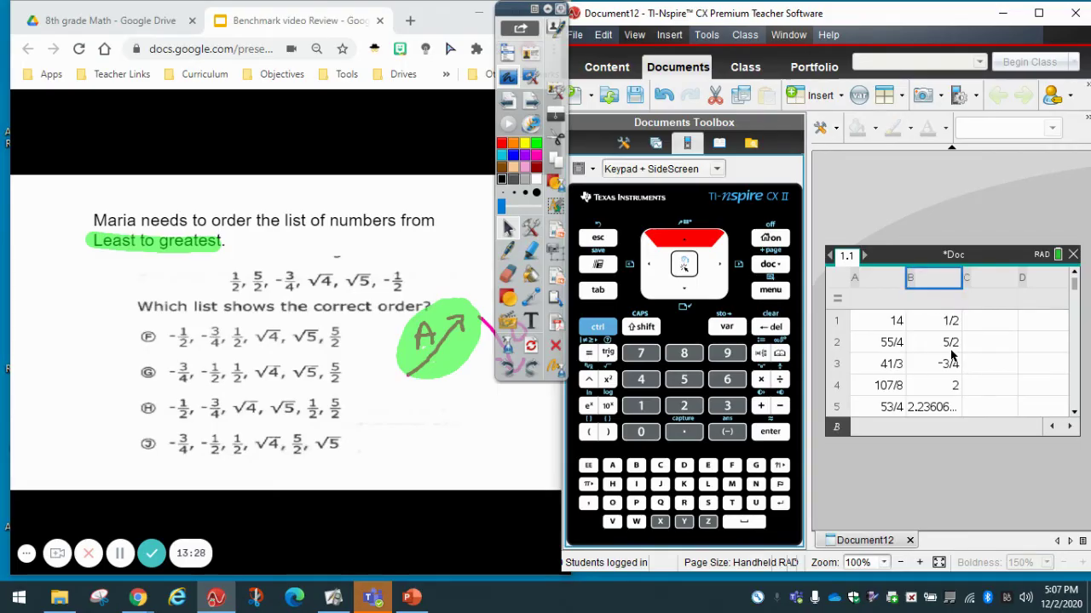
Step: Sort column B by b in Ascending order, highlighting its header
{"action": "left_click", "coordinate": [770, 292]}
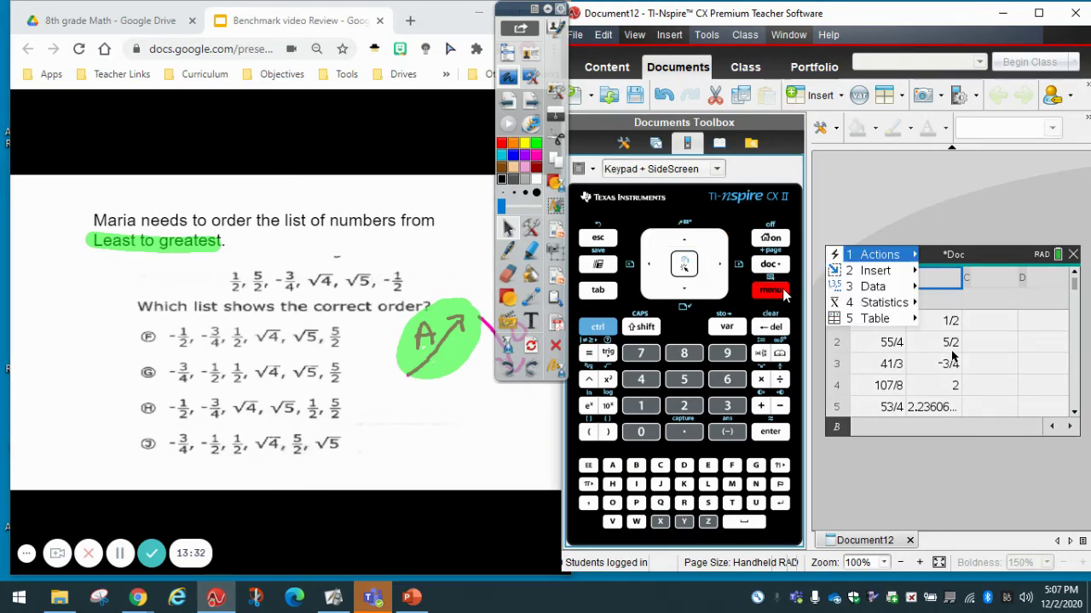
{"action": "key", "text": "Right"}
{"action": "key", "text": "Down"}
{"action": "key", "text": "Down"}
{"action": "key", "text": "Down"}
{"action": "key", "text": "Down"}
{"action": "key", "text": "Down"}
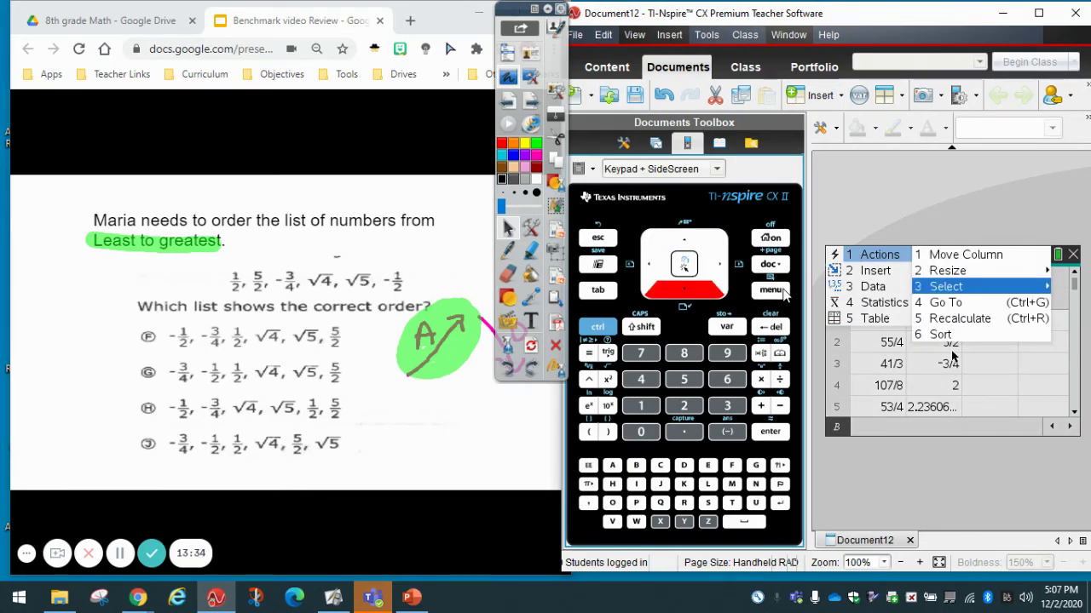
{"action": "key", "text": "Return"}
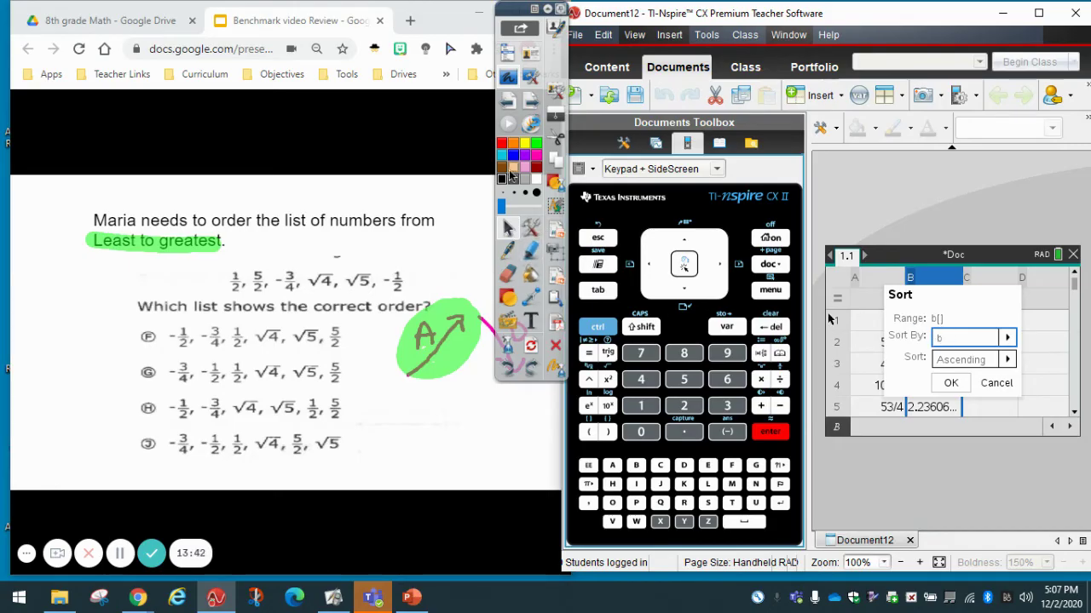
{"action": "left_click", "coordinate": [529, 249]}
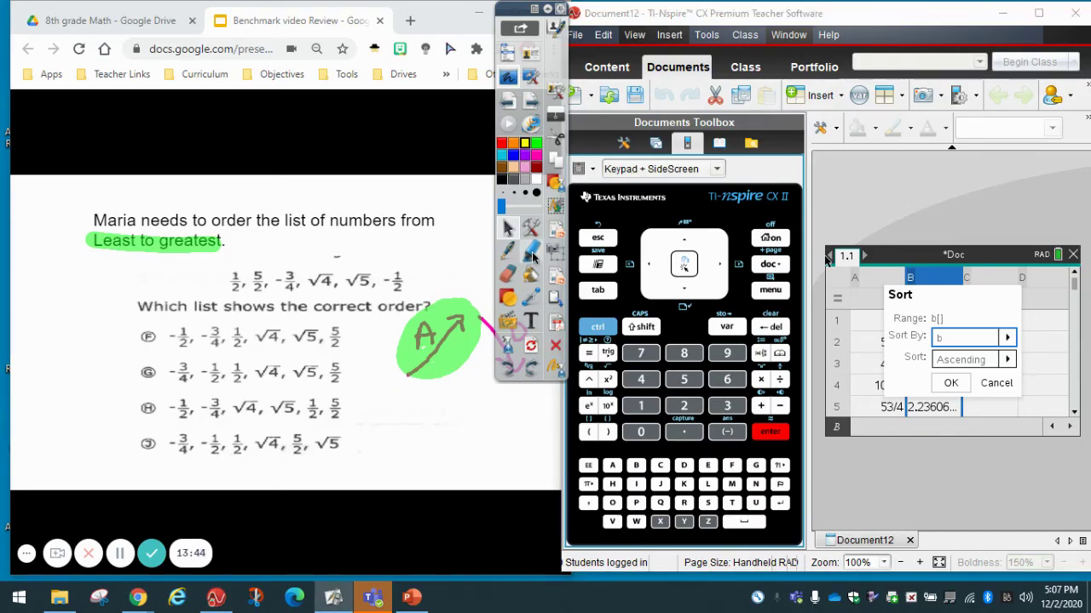
{"action": "left_click", "coordinate": [910, 275]}
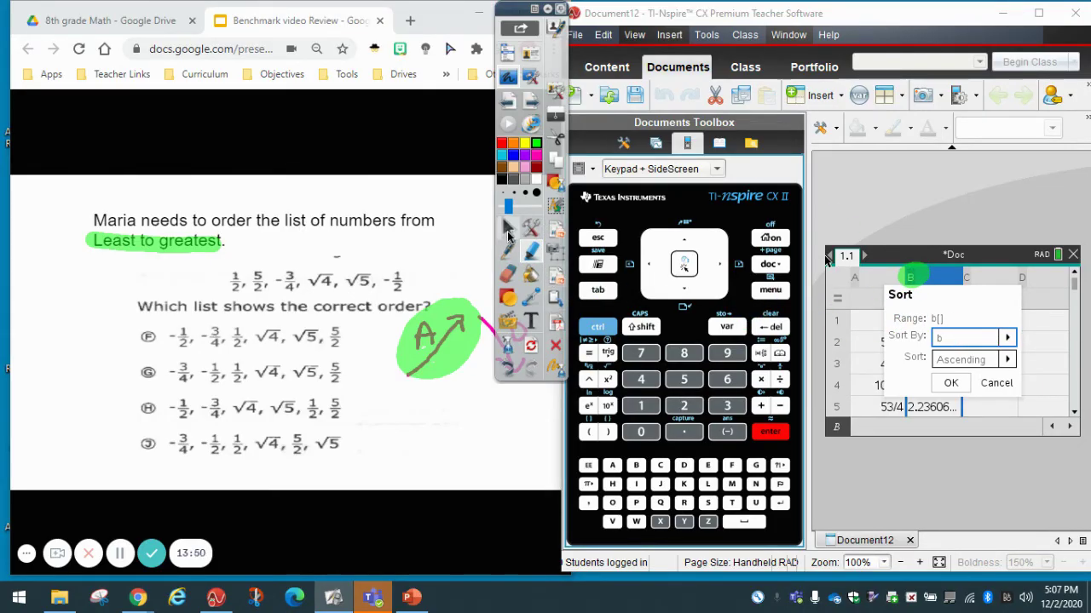
{"action": "left_click", "coordinate": [508, 228]}
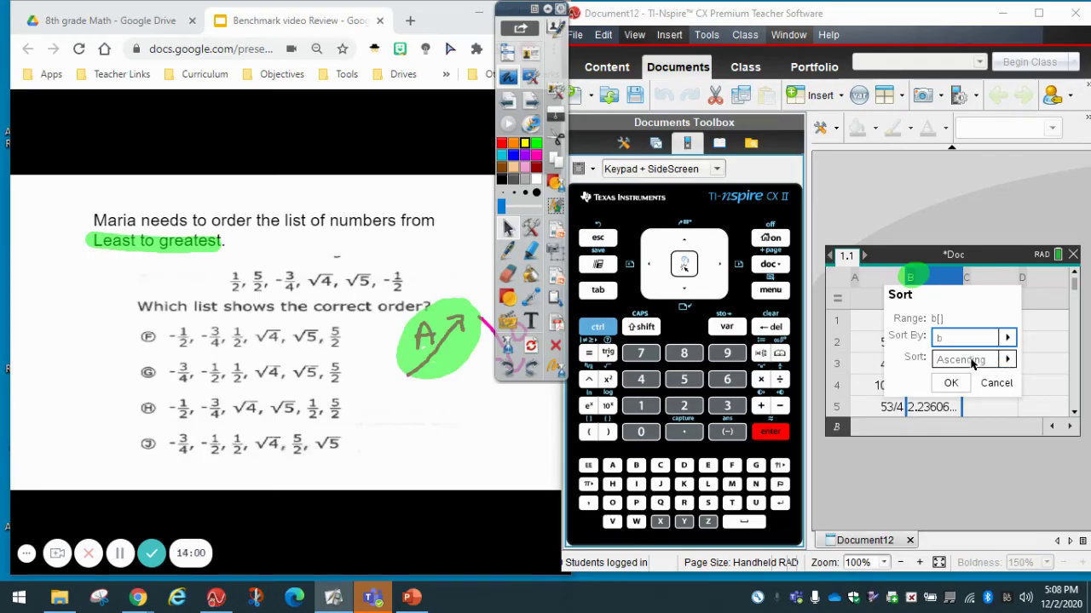
{"action": "left_click", "coordinate": [951, 384]}
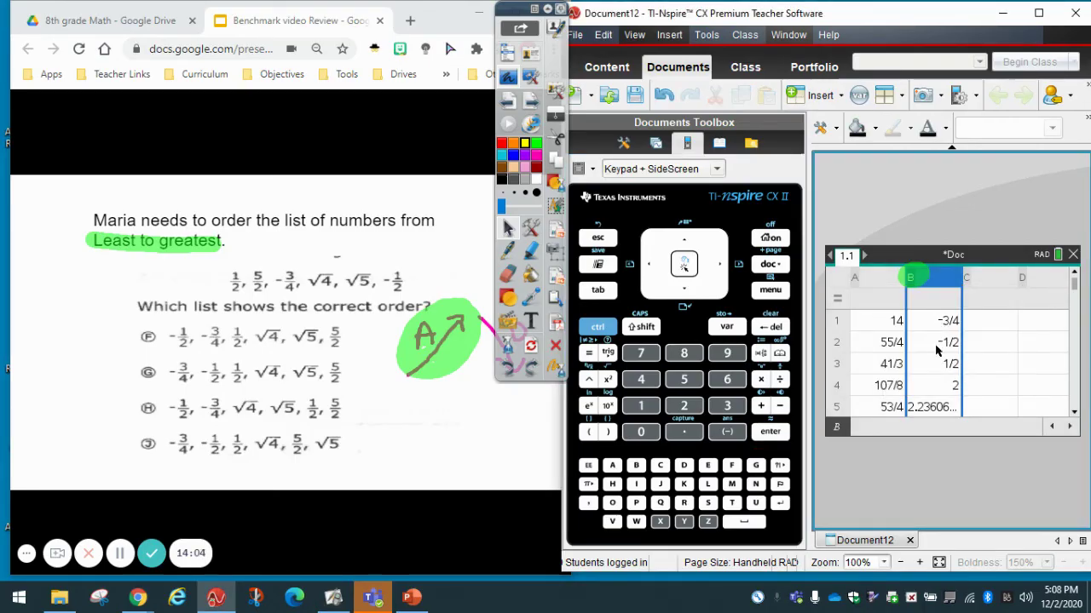
Step: Step down column B to cell B1, the smallest sorted value
{"action": "left_click", "coordinate": [686, 294]}
{"action": "left_click", "coordinate": [686, 294]}
{"action": "left_click", "coordinate": [684, 295]}
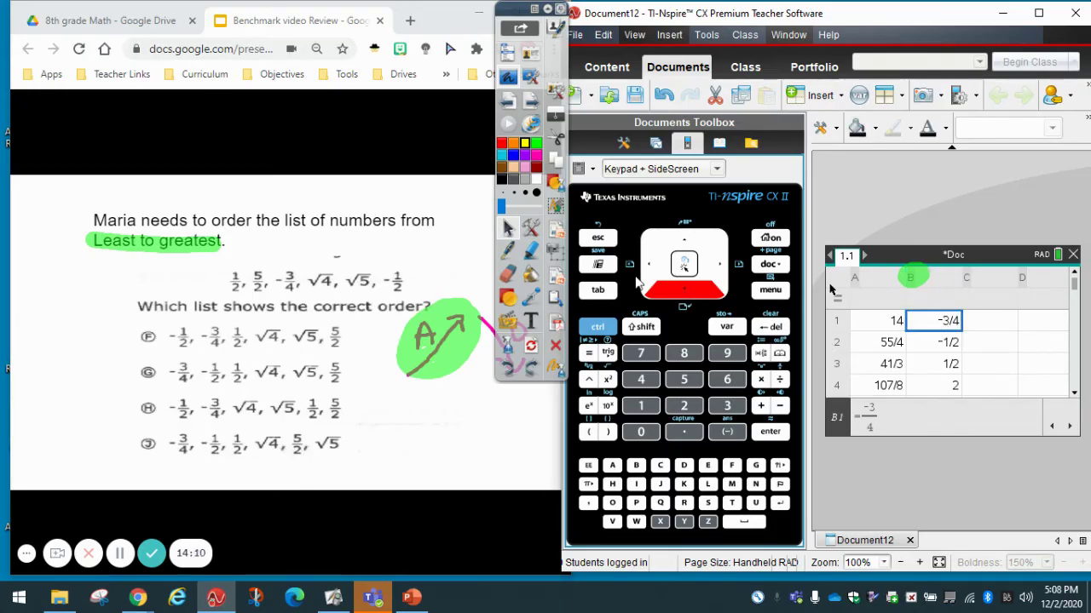
Step: Circle the first numbers of options F, G and H, then cross out F and H
{"action": "left_click", "coordinate": [529, 250]}
{"action": "mouse_move", "coordinate": [201, 324]}
{"action": "left_mouse_down"}
{"action": "mouse_move", "coordinate": [183, 322]}
{"action": "mouse_move", "coordinate": [167, 341]}
{"action": "mouse_move", "coordinate": [182, 353]}
{"action": "left_mouse_up"}
{"action": "mouse_move", "coordinate": [194, 392]}
{"action": "left_mouse_down"}
{"action": "mouse_move", "coordinate": [170, 408]}
{"action": "mouse_move", "coordinate": [189, 394]}
{"action": "mouse_move", "coordinate": [170, 451]}
{"action": "mouse_move", "coordinate": [184, 431]}
{"action": "left_mouse_up"}
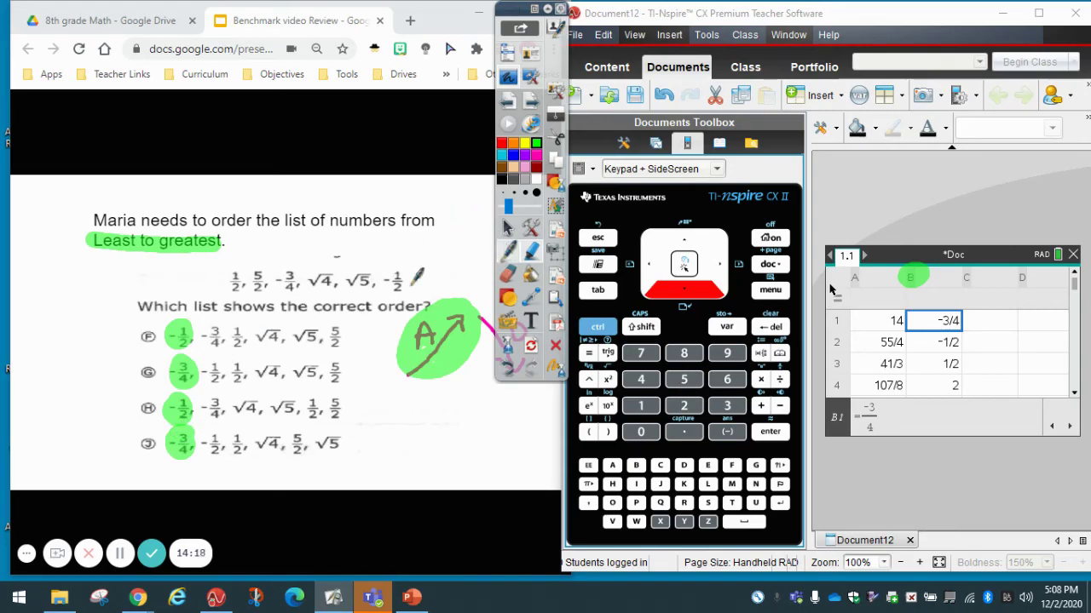
{"action": "left_click", "coordinate": [507, 249]}
{"action": "left_click_drag", "start_coordinate": [122, 352], "coordinate": [159, 328]}
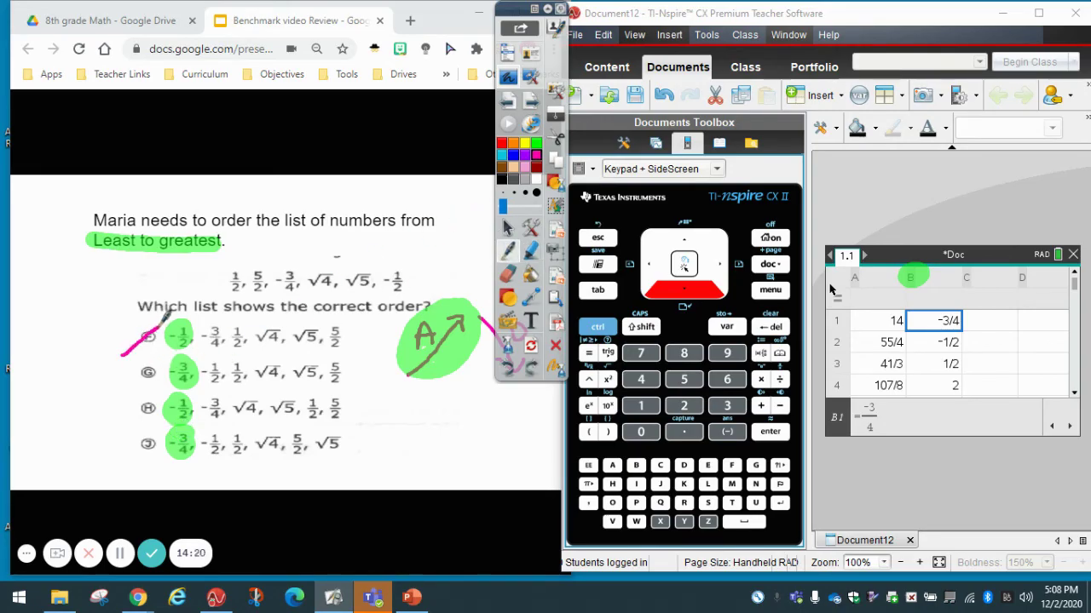
{"action": "left_click_drag", "start_coordinate": [122, 422], "coordinate": [159, 398]}
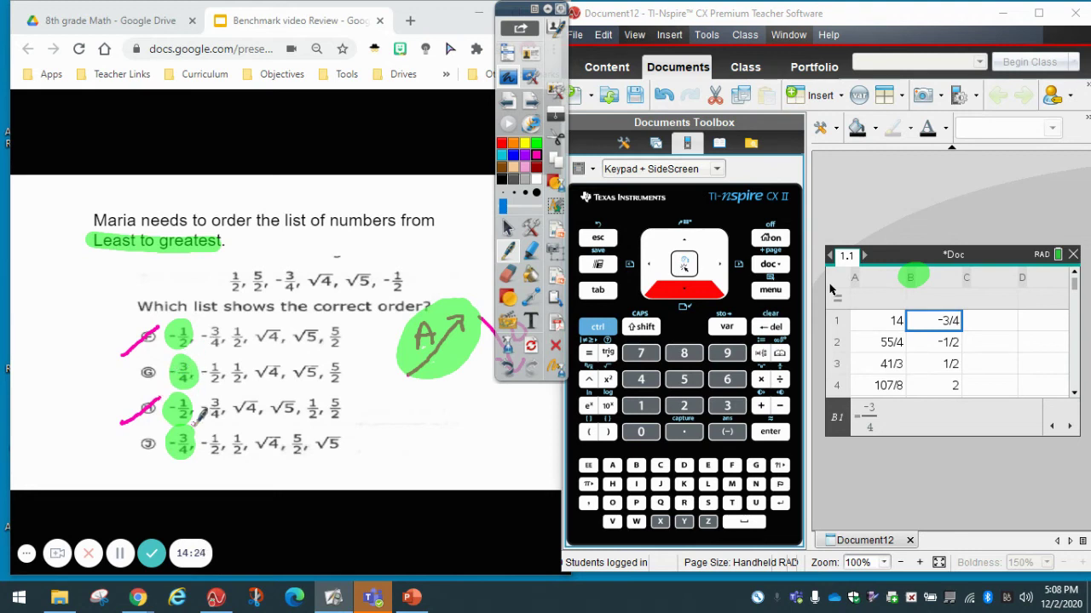
{"action": "left_click", "coordinate": [506, 230]}
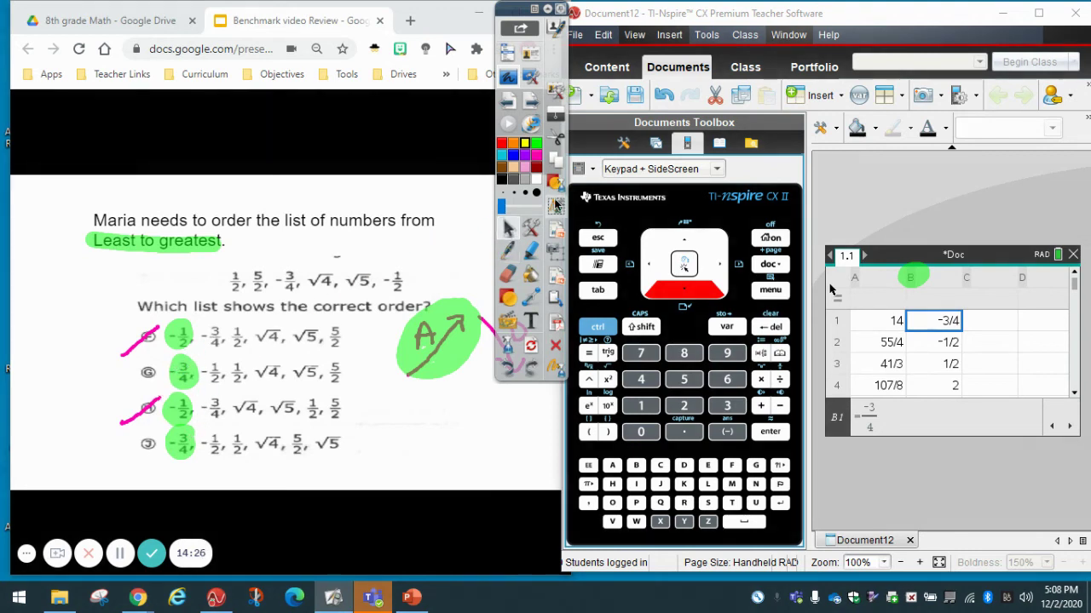
{"action": "left_click", "coordinate": [690, 294]}
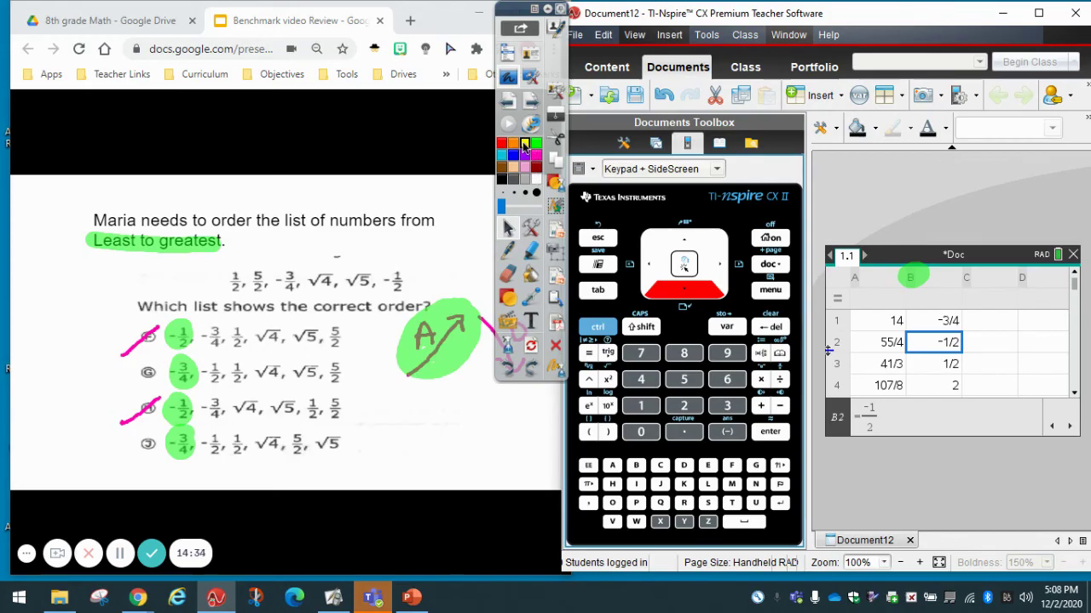
Step: Highlight −1/2 in options G and J in yellow
{"action": "left_click", "coordinate": [530, 250]}
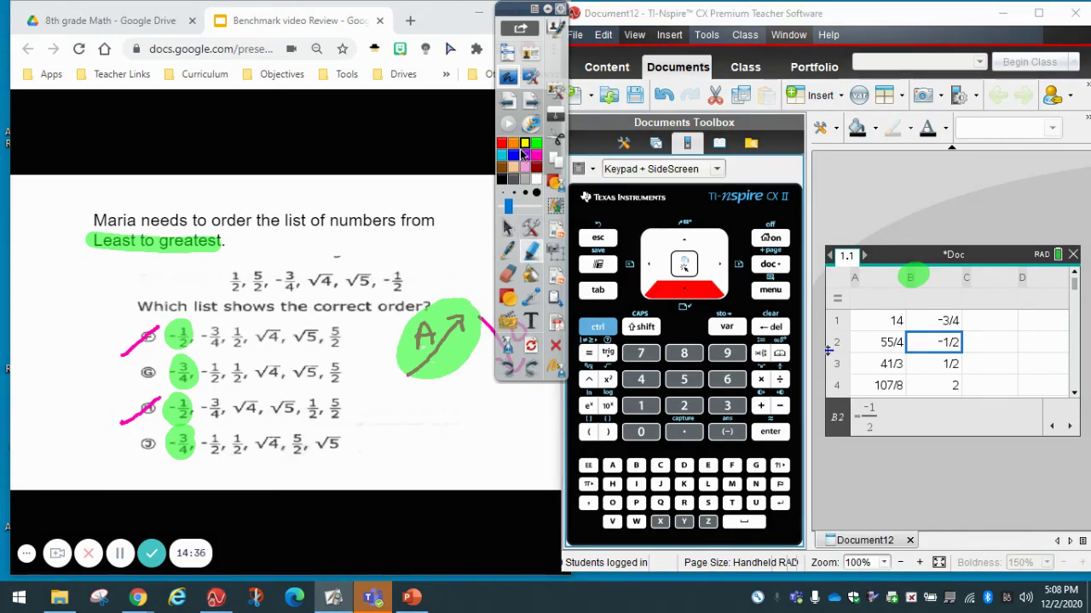
{"action": "left_click_drag", "start_coordinate": [217, 360], "coordinate": [221, 380]}
{"action": "left_click_drag", "start_coordinate": [226, 426], "coordinate": [213, 455]}
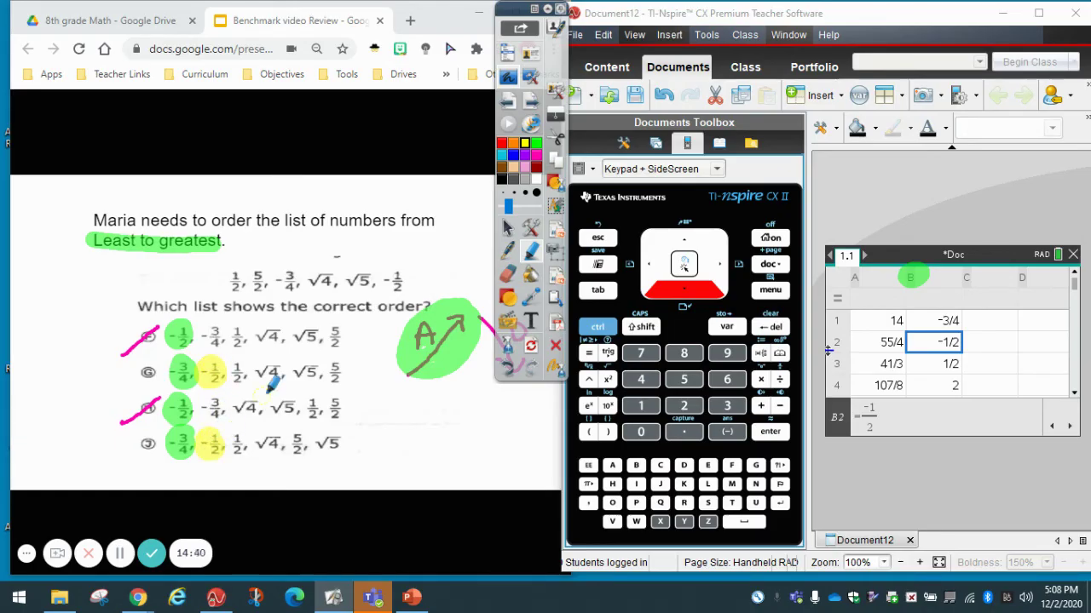
{"action": "left_click", "coordinate": [508, 228]}
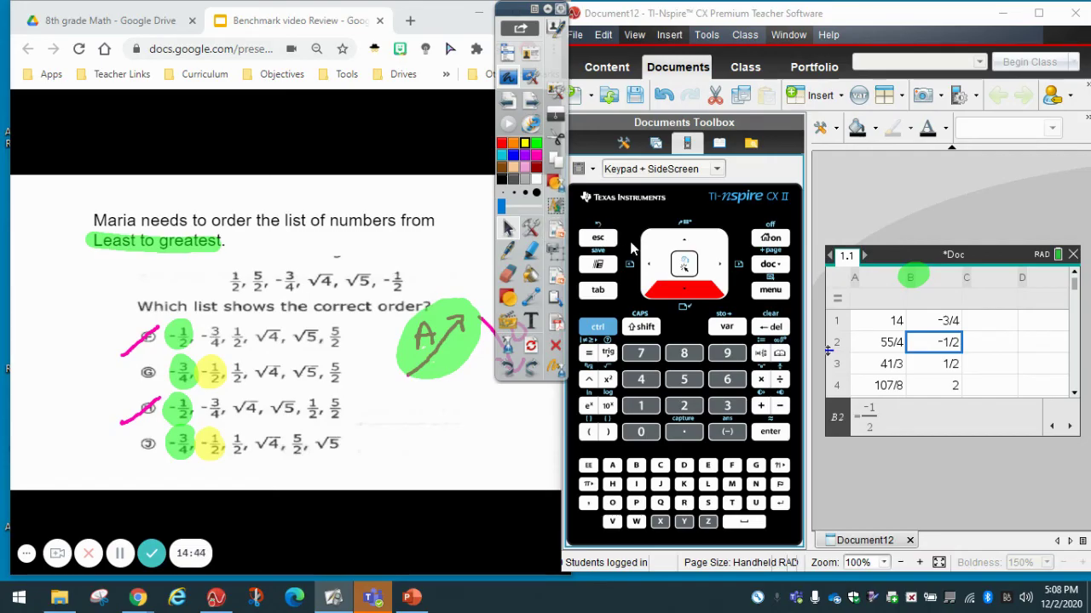
Step: Step to sorted value 1/2 and circle 1/2 in options G and J in green
{"action": "left_click", "coordinate": [682, 294]}
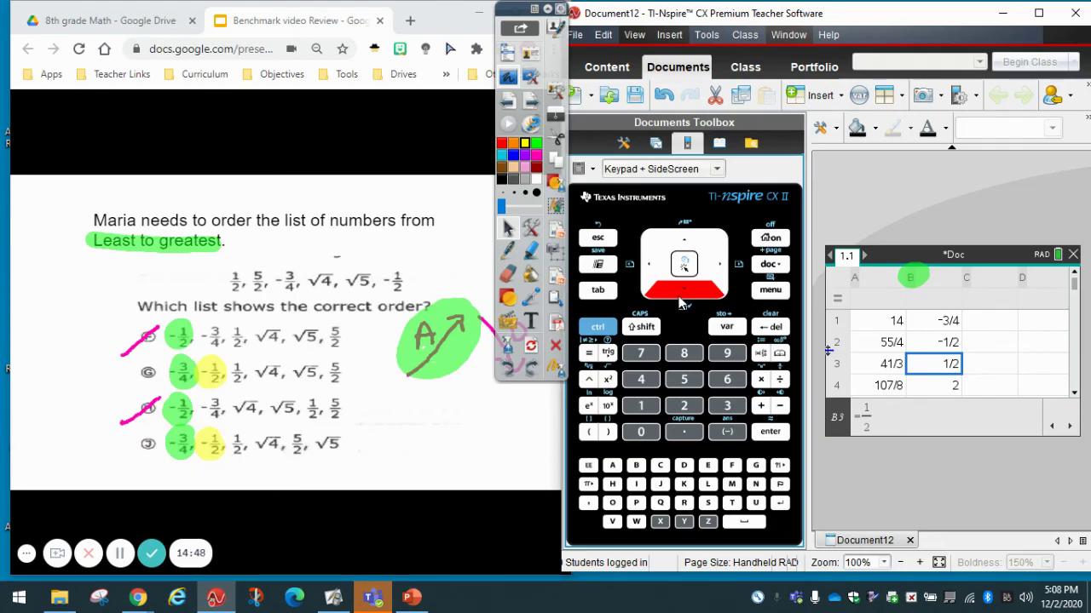
{"action": "left_click", "coordinate": [530, 250]}
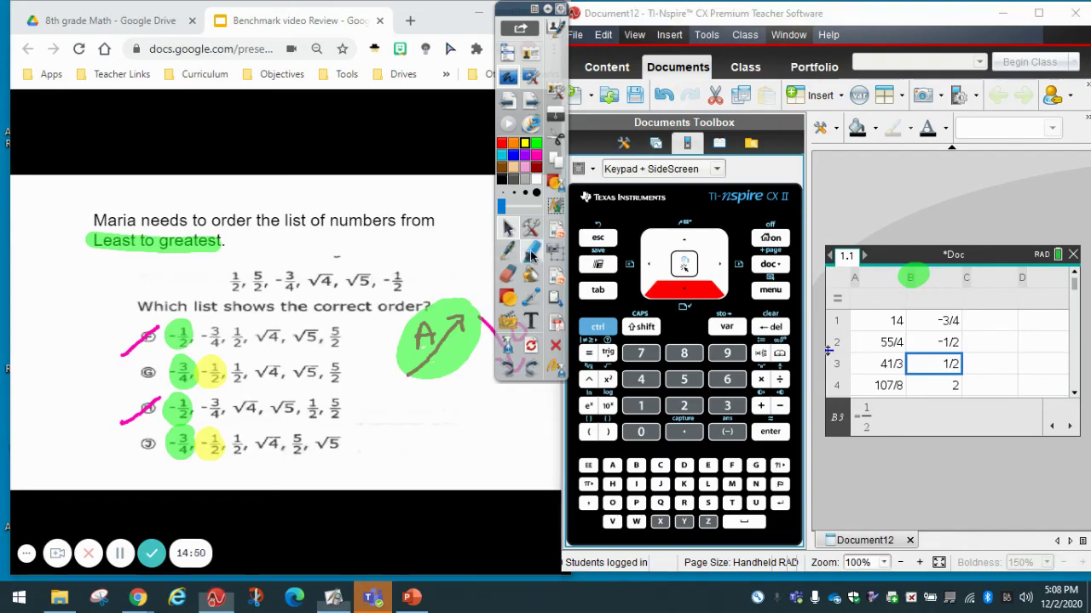
{"action": "left_click", "coordinate": [536, 143]}
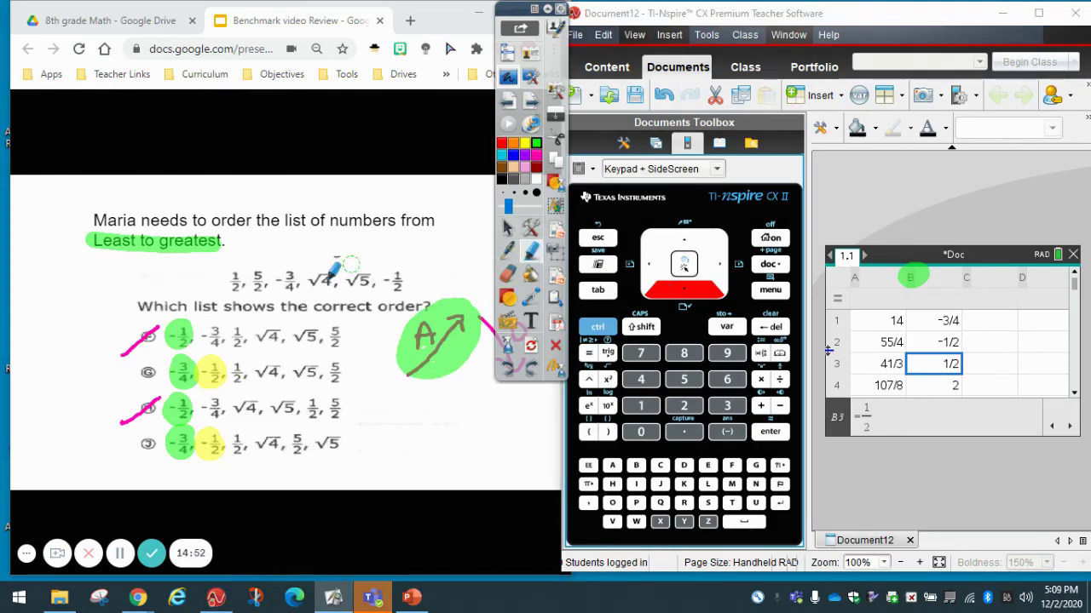
{"action": "mouse_move", "coordinate": [242, 356]}
{"action": "left_mouse_down"}
{"action": "mouse_move", "coordinate": [227, 380]}
{"action": "mouse_move", "coordinate": [248, 358]}
{"action": "left_mouse_up"}
{"action": "mouse_move", "coordinate": [247, 428]}
{"action": "left_mouse_down"}
{"action": "mouse_move", "coordinate": [226, 453]}
{"action": "mouse_move", "coordinate": [249, 428]}
{"action": "left_mouse_up"}
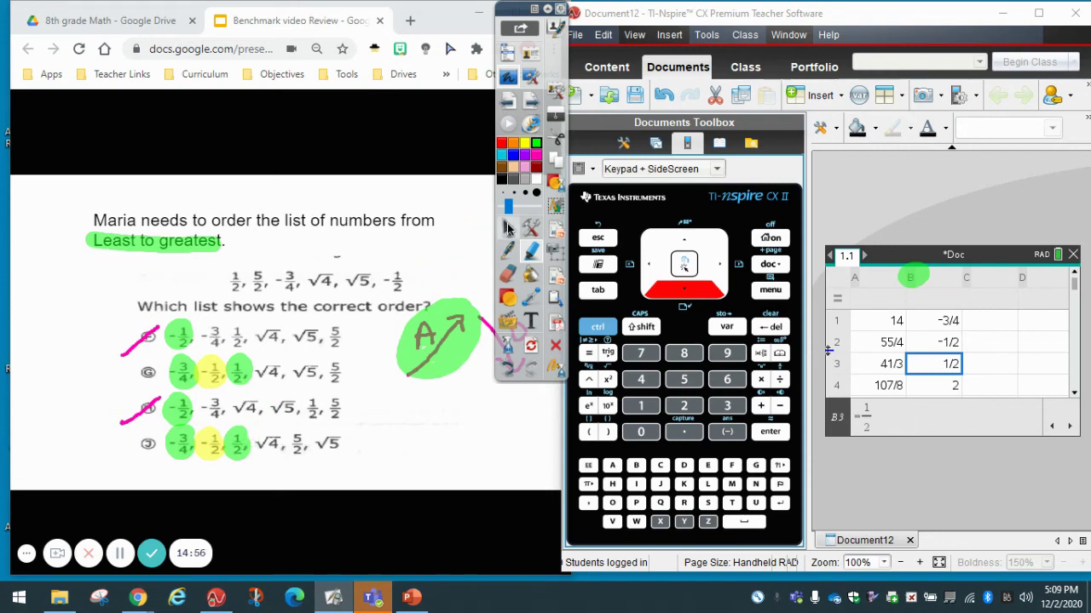
Step: Step to sorted value 2 and highlight √4 in options G and J in yellow
{"action": "left_click", "coordinate": [529, 228]}
{"action": "left_click", "coordinate": [682, 293]}
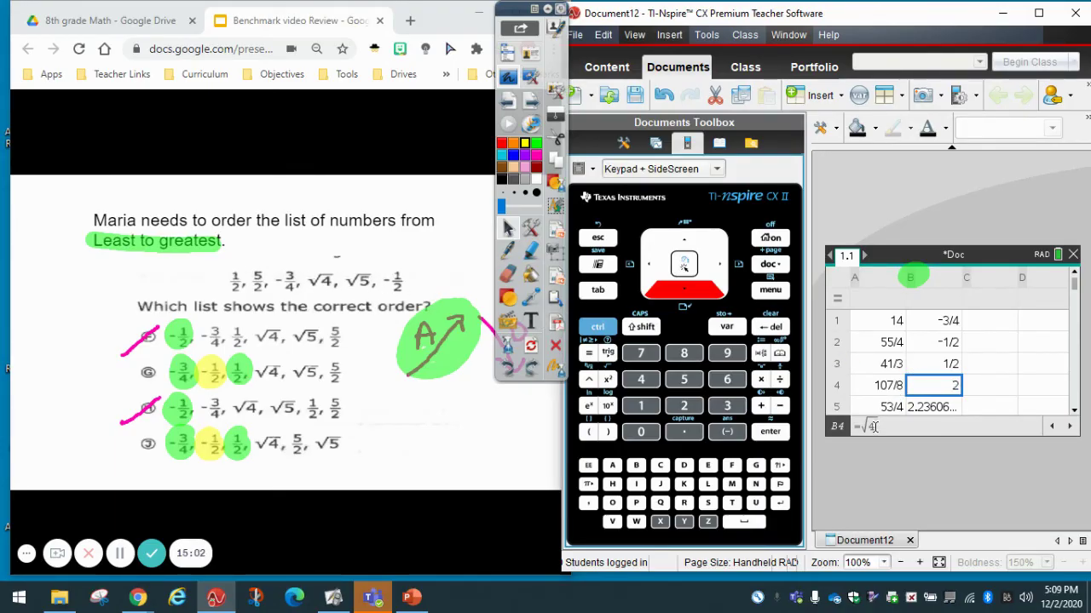
{"action": "left_click", "coordinate": [530, 251]}
{"action": "left_click", "coordinate": [524, 142]}
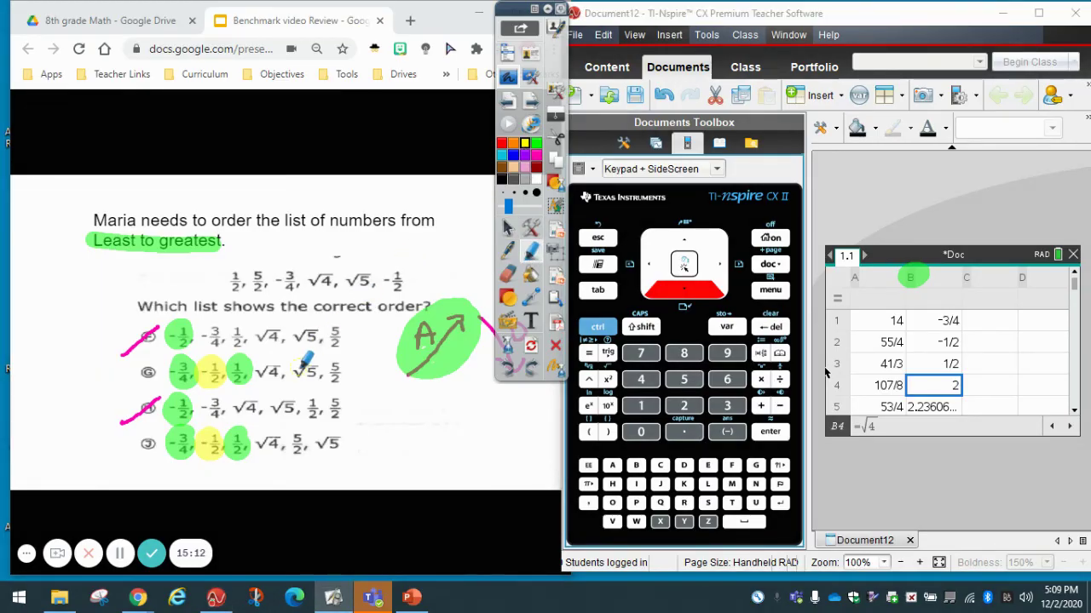
{"action": "left_click_drag", "start_coordinate": [257, 371], "coordinate": [284, 372]}
{"action": "left_click_drag", "start_coordinate": [257, 443], "coordinate": [284, 443]}
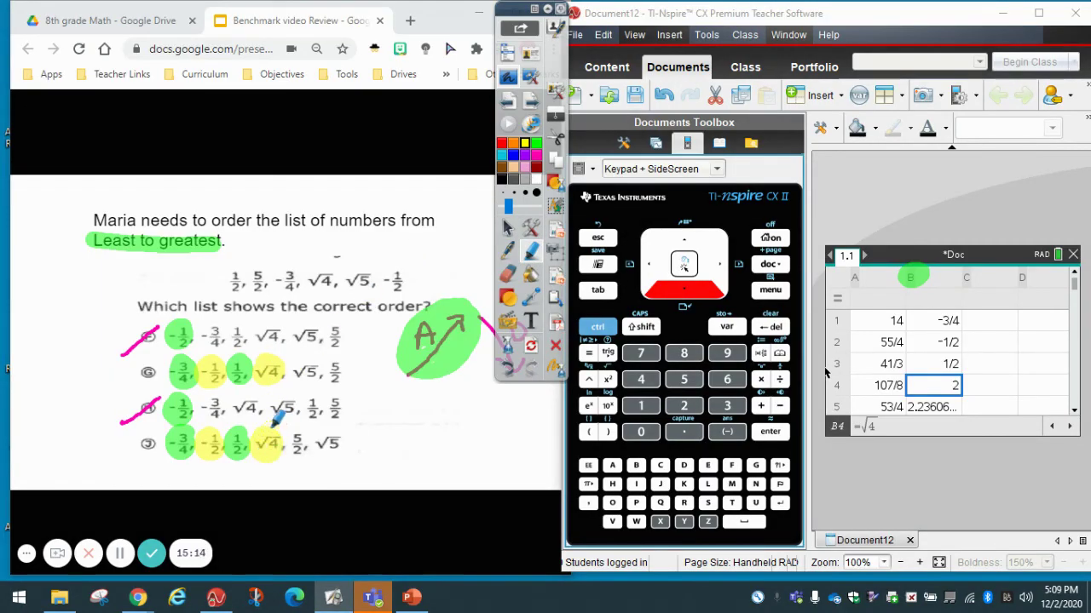
{"action": "left_click", "coordinate": [508, 228]}
{"action": "key", "text": "Down"}
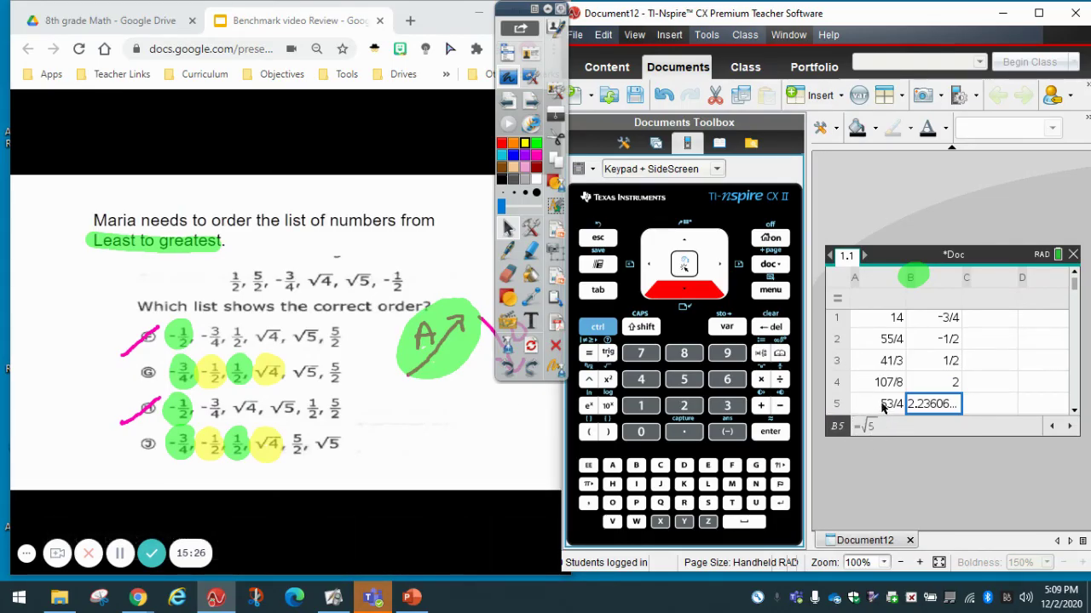
Step: Highlight √5 in option G green, mark G as the answer and cross out J
{"action": "left_click", "coordinate": [530, 250]}
{"action": "left_click", "coordinate": [536, 143]}
{"action": "left_click_drag", "start_coordinate": [315, 365], "coordinate": [313, 361]}
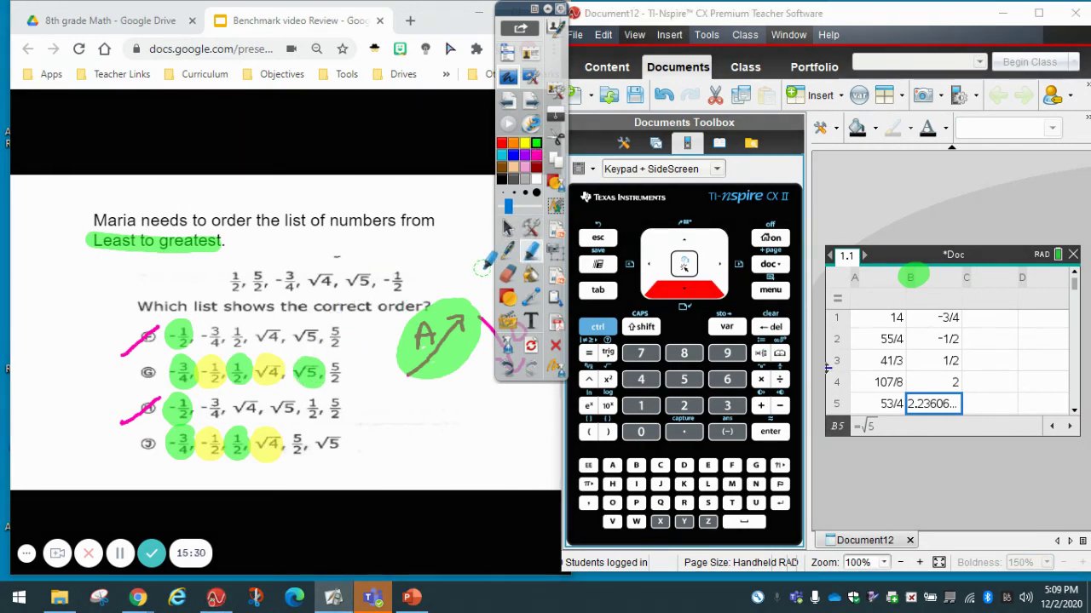
{"action": "left_click", "coordinate": [508, 250]}
{"action": "mouse_move", "coordinate": [157, 368]}
{"action": "left_mouse_down"}
{"action": "mouse_move", "coordinate": [147, 341]}
{"action": "mouse_move", "coordinate": [166, 367]}
{"action": "mouse_move", "coordinate": [158, 356]}
{"action": "mouse_move", "coordinate": [143, 376]}
{"action": "left_mouse_up"}
{"action": "left_click_drag", "start_coordinate": [129, 452], "coordinate": [175, 421]}
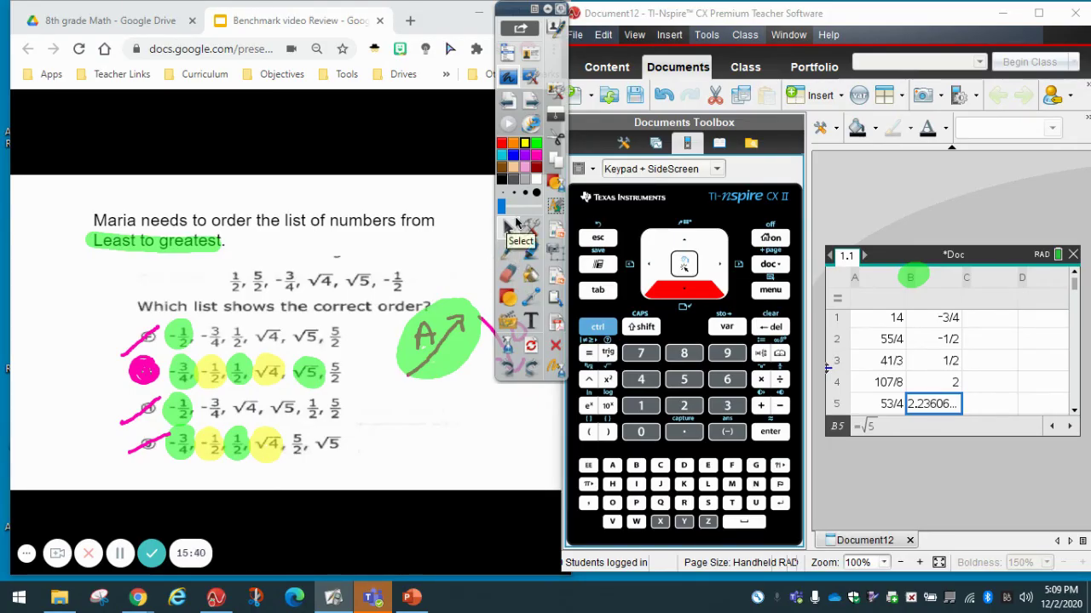
Step: Clear all annotations and advance to the Jose transactions slide
{"action": "left_click", "coordinate": [506, 349]}
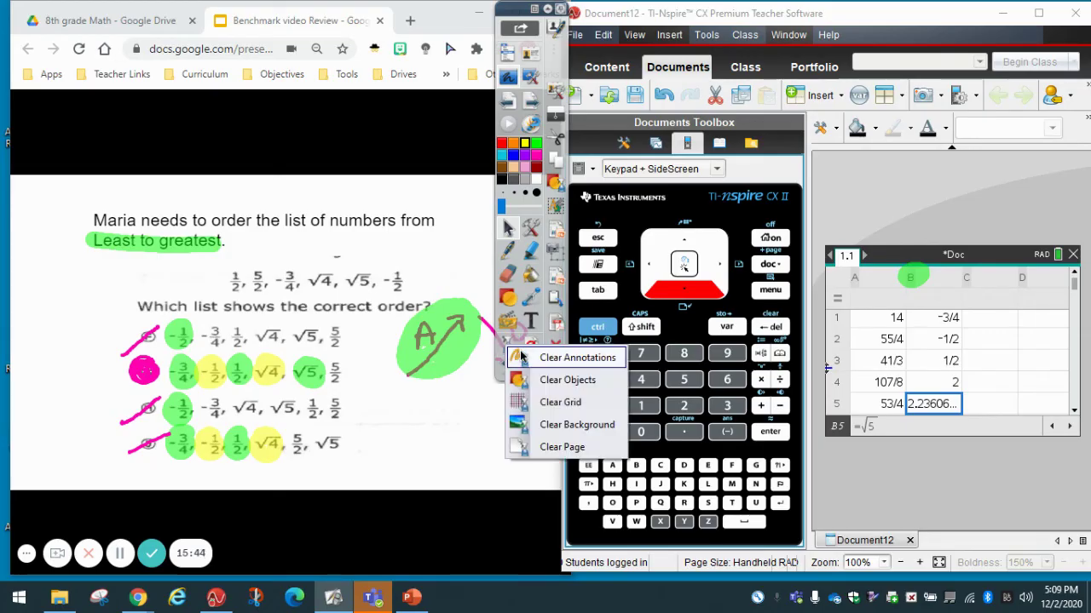
{"action": "left_click", "coordinate": [528, 359]}
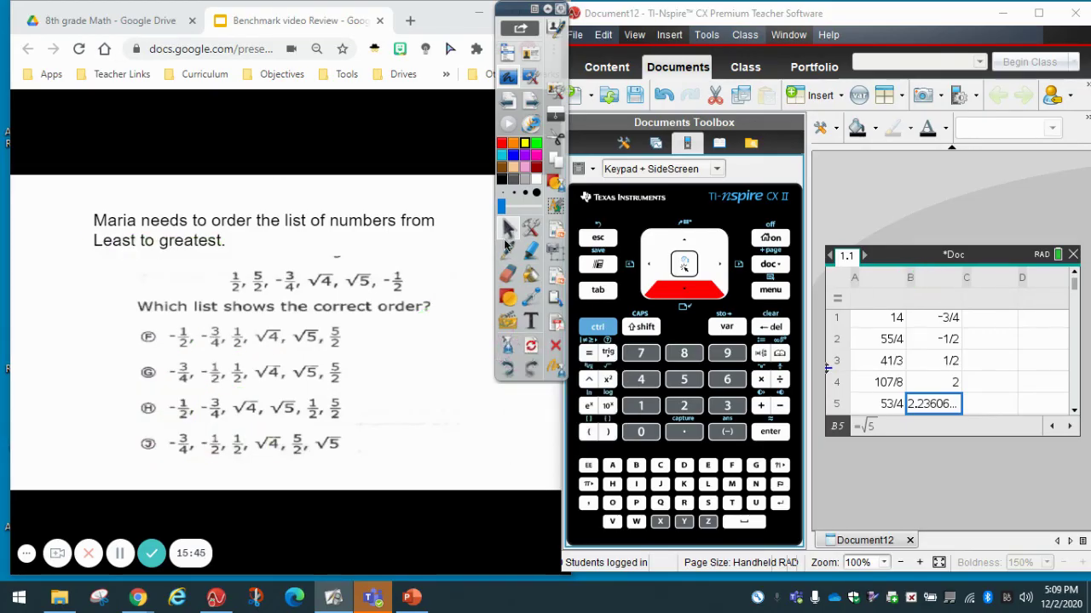
{"action": "left_click", "coordinate": [450, 303]}
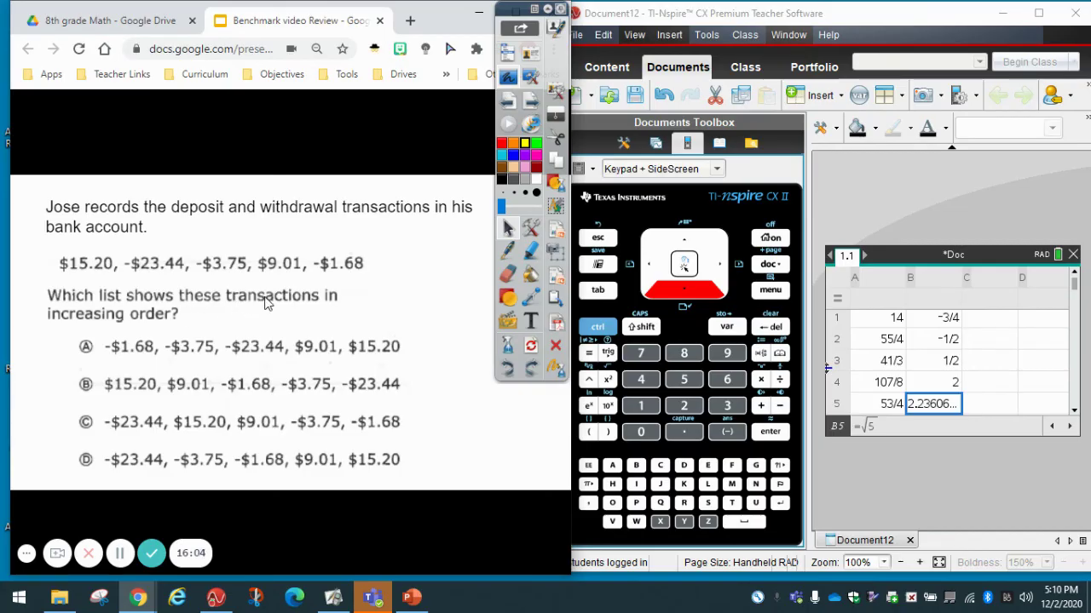
Step: Circle the word 'increasing' and sketch an upward arrow labelled A
{"action": "left_click", "coordinate": [507, 250]}
{"action": "mouse_move", "coordinate": [134, 311]}
{"action": "left_mouse_down"}
{"action": "mouse_move", "coordinate": [104, 300]}
{"action": "mouse_move", "coordinate": [48, 317]}
{"action": "mouse_move", "coordinate": [135, 324]}
{"action": "mouse_move", "coordinate": [141, 301]}
{"action": "left_mouse_up"}
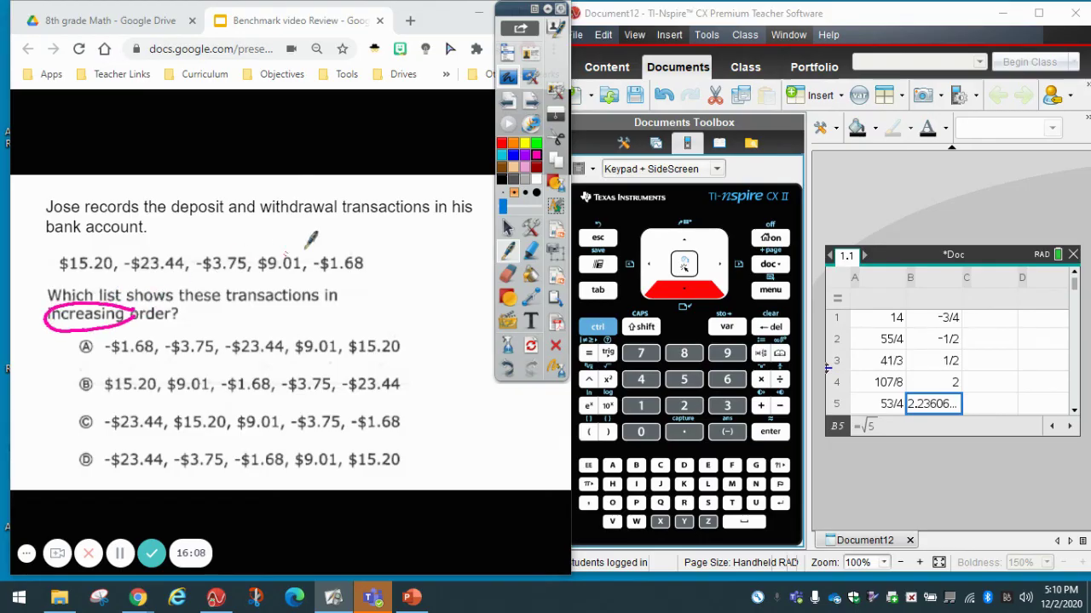
{"action": "mouse_move", "coordinate": [381, 308]}
{"action": "left_mouse_down"}
{"action": "mouse_move", "coordinate": [429, 245]}
{"action": "mouse_move", "coordinate": [435, 261]}
{"action": "mouse_move", "coordinate": [391, 254]}
{"action": "mouse_move", "coordinate": [399, 275]}
{"action": "mouse_move", "coordinate": [401, 264]}
{"action": "left_mouse_up"}
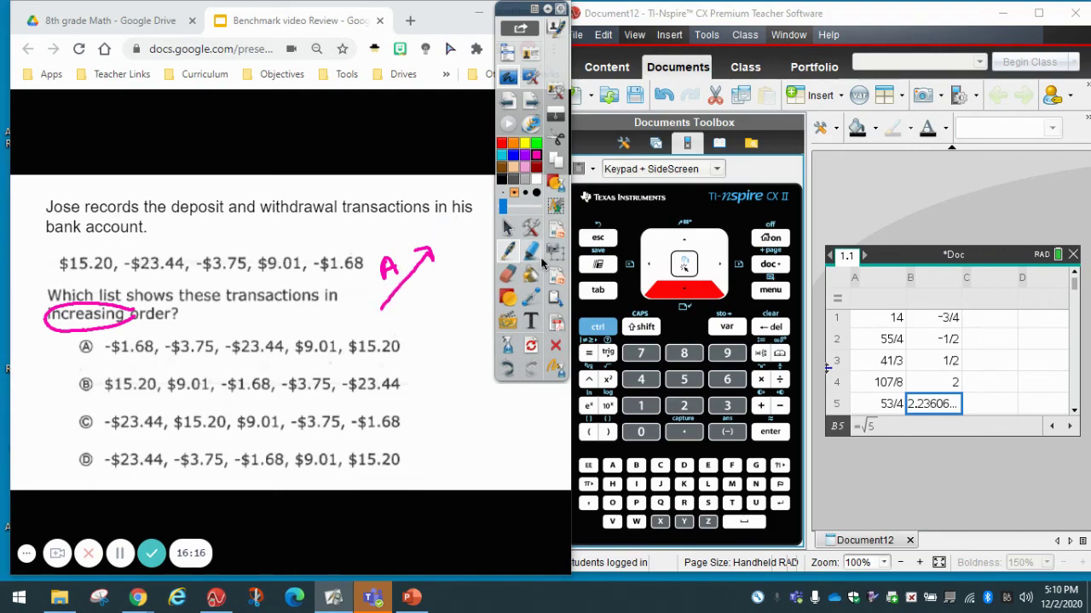
{"action": "left_click", "coordinate": [508, 229]}
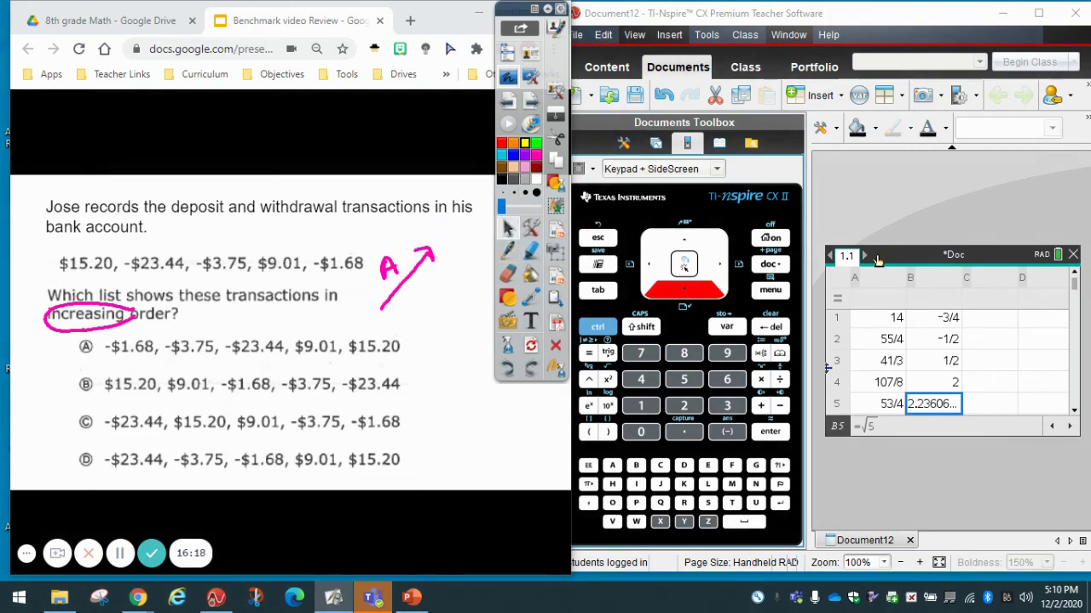
{"action": "left_click", "coordinate": [989, 317]}
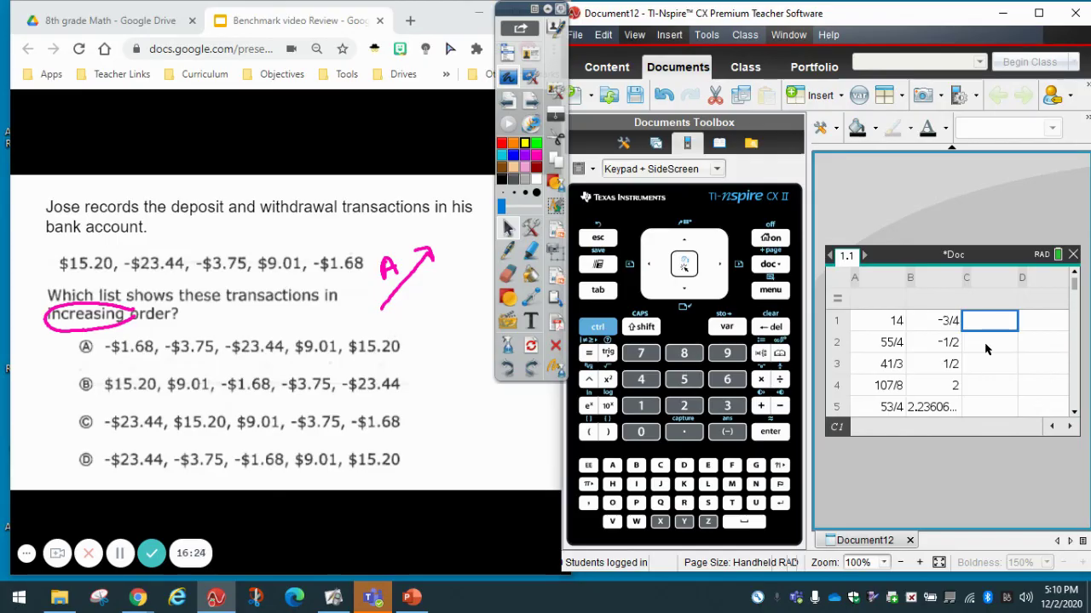
Step: Enter 15.20 in cell C1 and -23.44 in cell C2
{"action": "type", "text": "=15"}
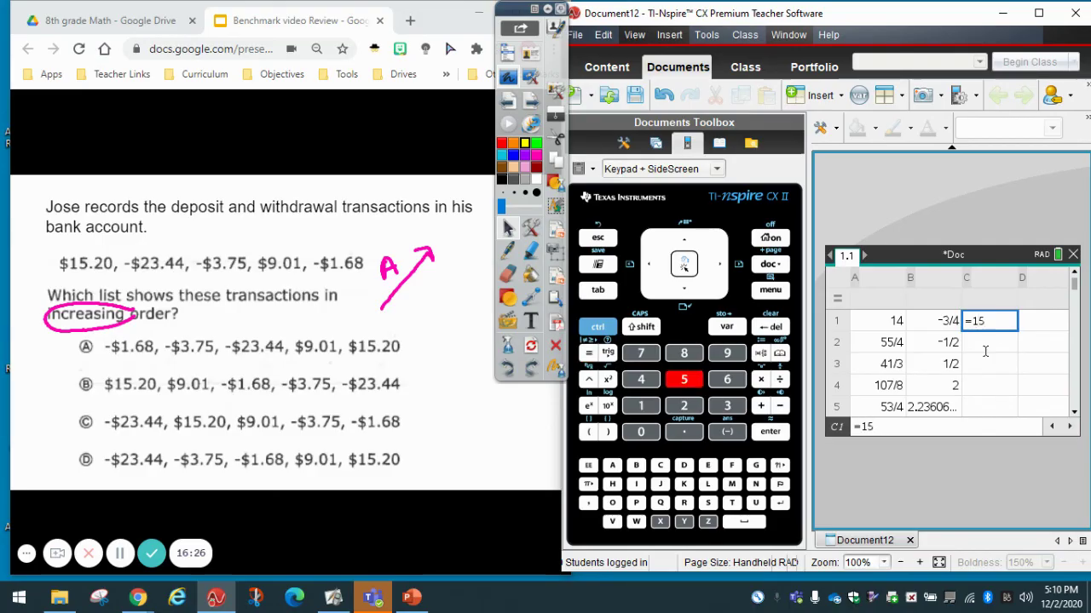
{"action": "type", "text": ".20"}
{"action": "key", "text": "Return"}
{"action": "type", "text": "="}
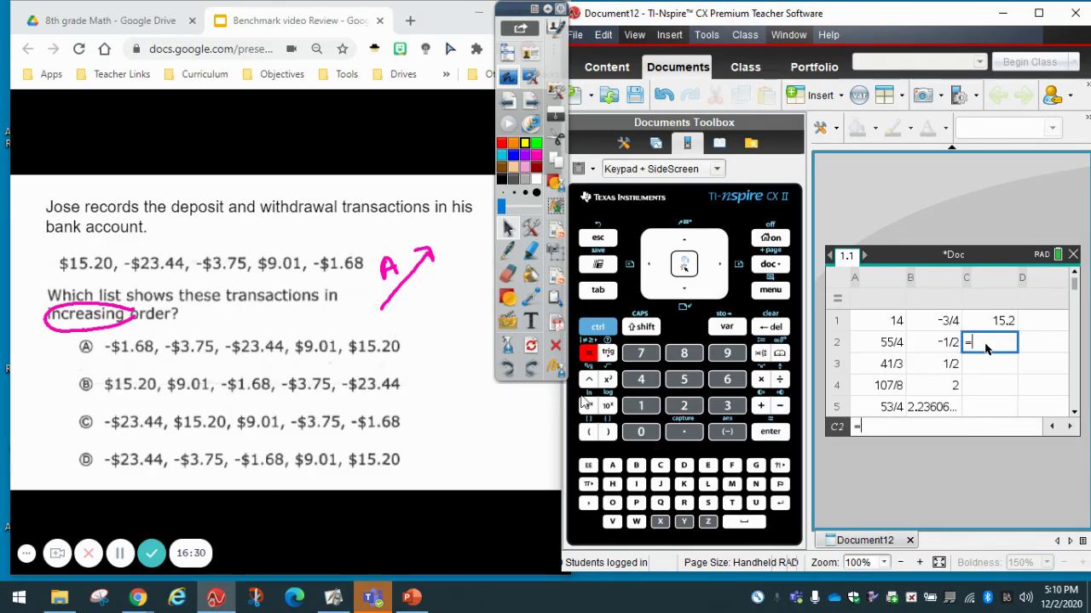
{"action": "left_click", "coordinate": [721, 433]}
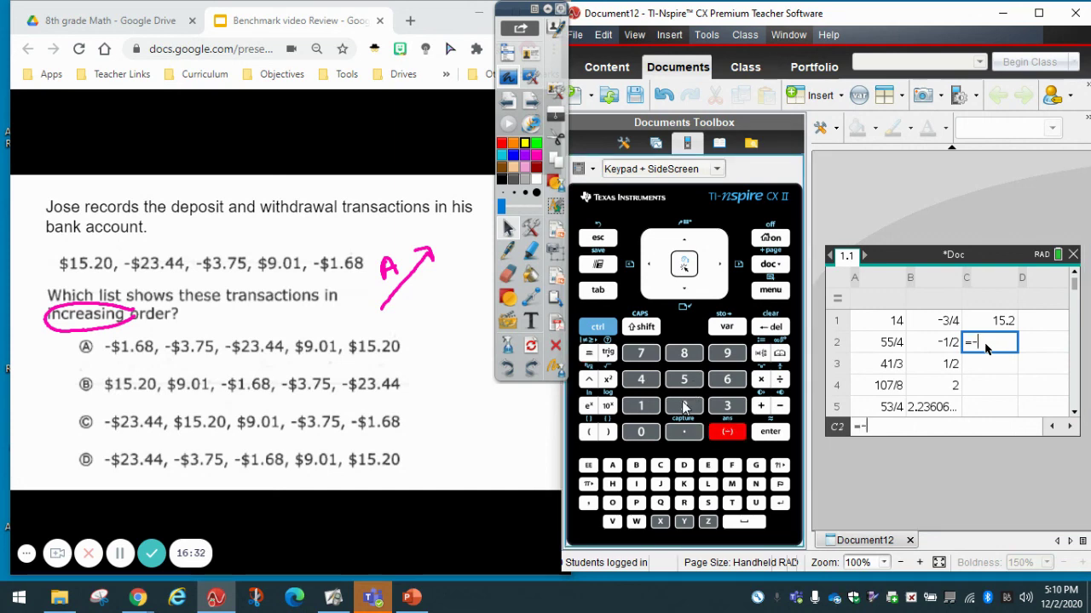
{"action": "left_click", "coordinate": [684, 405]}
{"action": "left_click", "coordinate": [724, 404]}
{"action": "left_click", "coordinate": [683, 433]}
{"action": "double_click", "coordinate": [641, 383]}
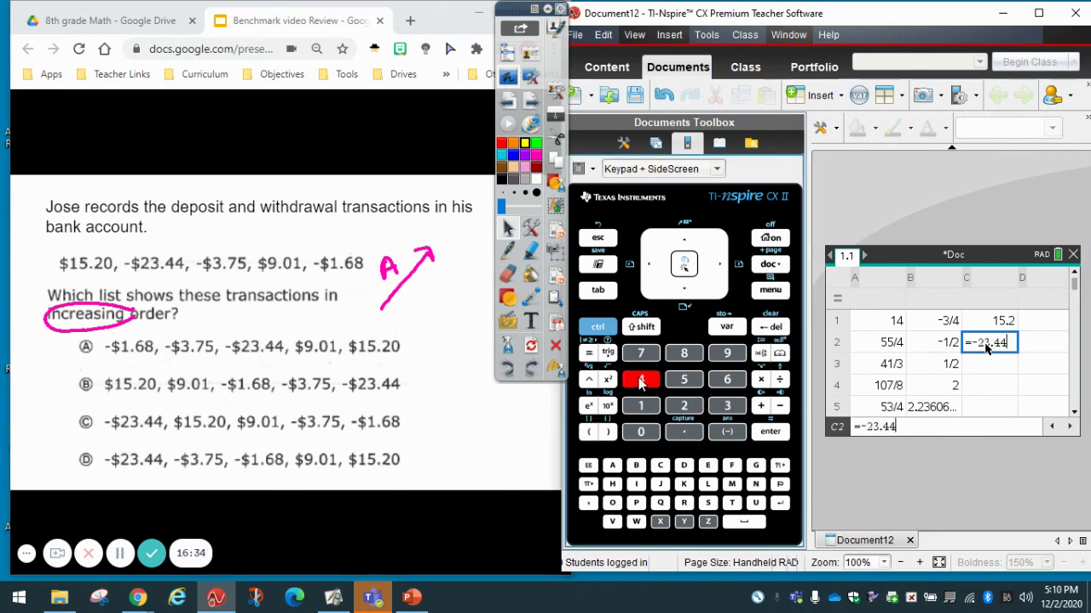
{"action": "left_click", "coordinate": [783, 432]}
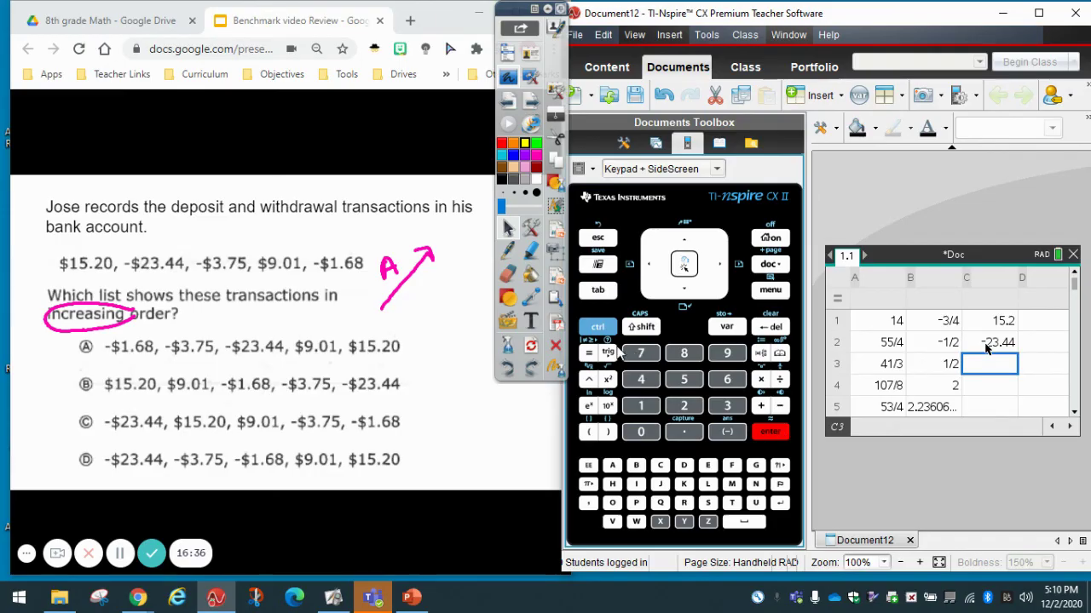
Step: Enter -3.75 in cell C3 with the on-screen keypad
{"action": "left_click", "coordinate": [588, 353]}
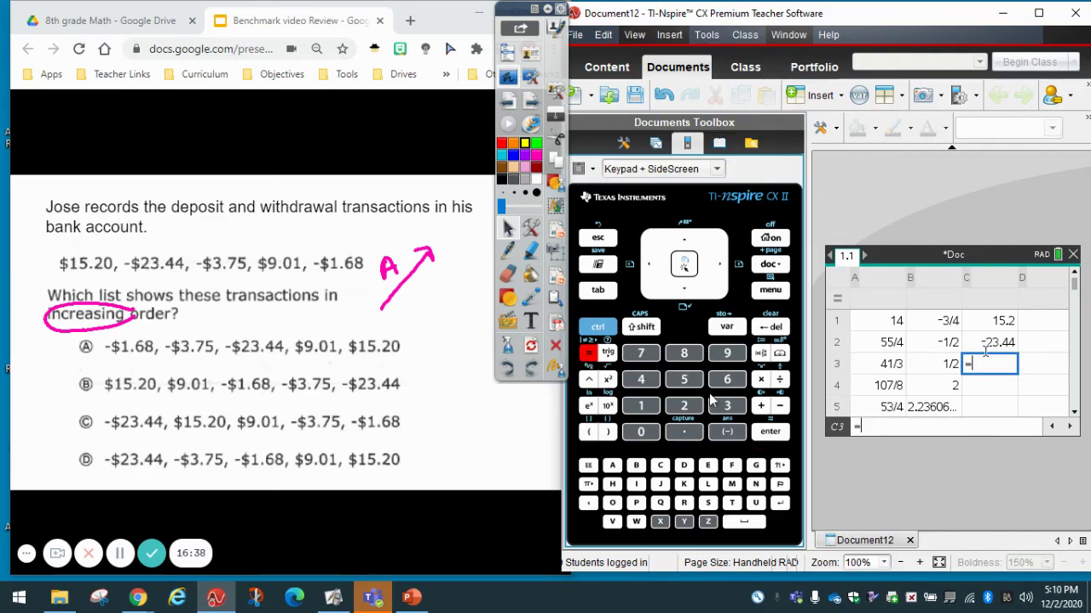
{"action": "left_click", "coordinate": [729, 432]}
{"action": "left_click", "coordinate": [727, 406]}
{"action": "left_click", "coordinate": [683, 432]}
{"action": "left_click", "coordinate": [641, 353]}
{"action": "left_click", "coordinate": [684, 379]}
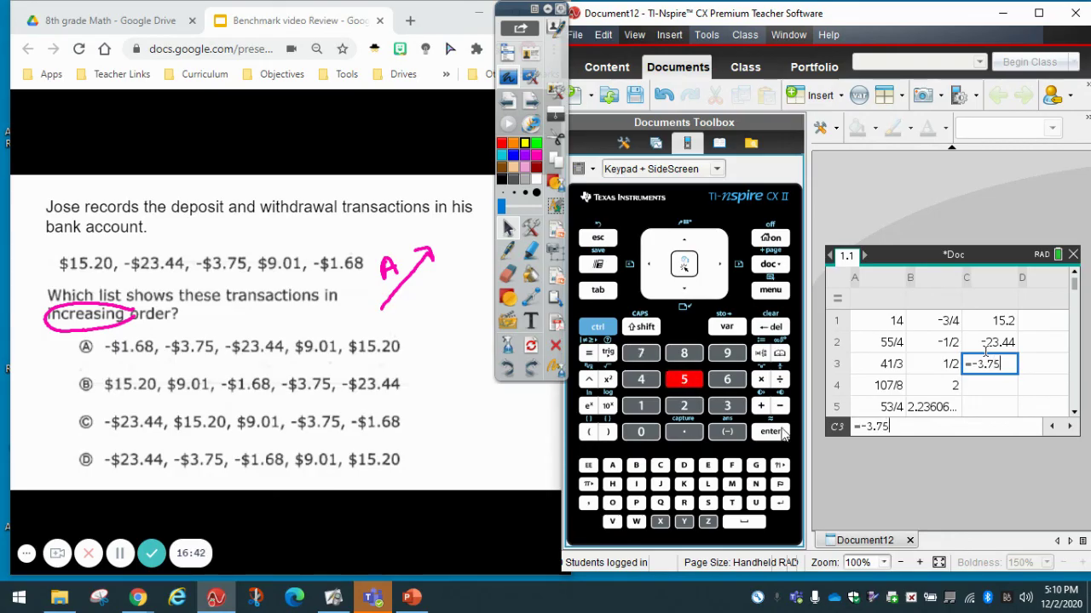
{"action": "left_click", "coordinate": [777, 431]}
Step: Enter 9.01 in cell C4 with the on-screen keypad
{"action": "left_click", "coordinate": [588, 353]}
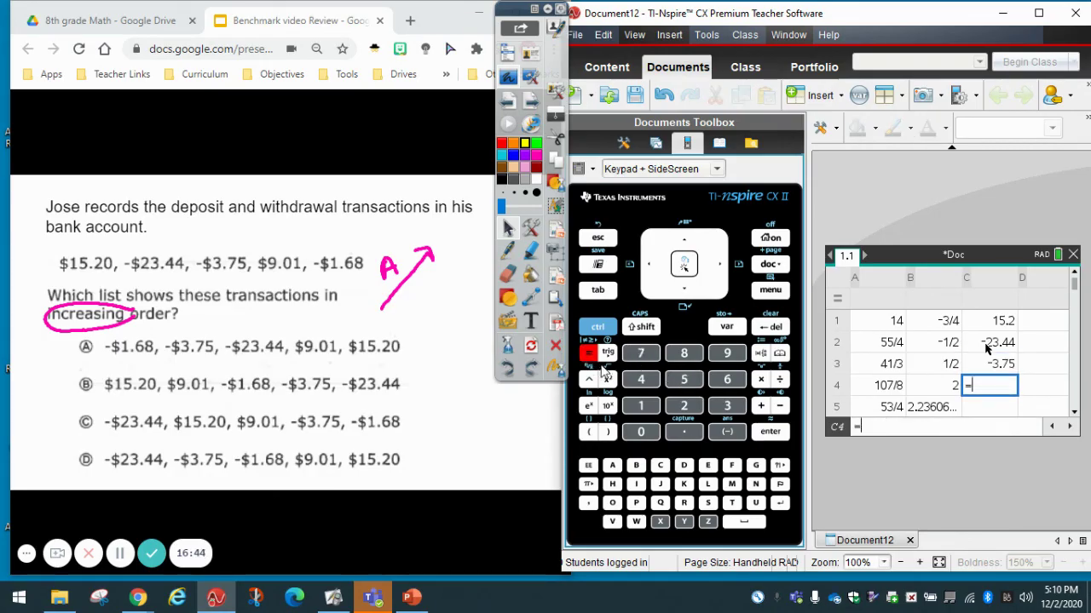
{"action": "left_click", "coordinate": [726, 353]}
{"action": "left_click", "coordinate": [683, 432]}
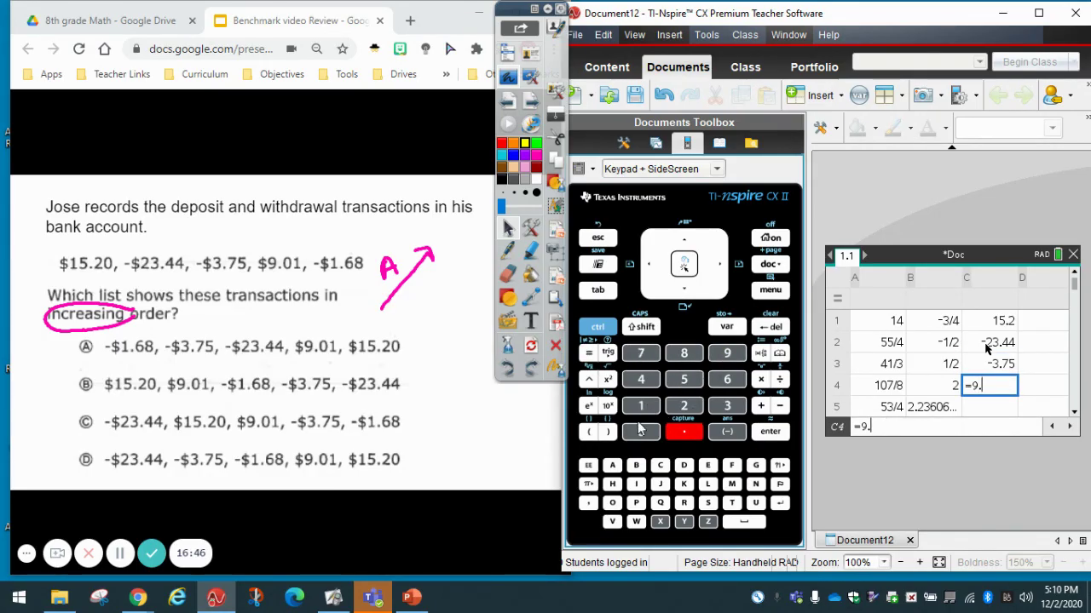
{"action": "left_click", "coordinate": [641, 431]}
{"action": "left_click", "coordinate": [640, 406]}
{"action": "left_click", "coordinate": [772, 433]}
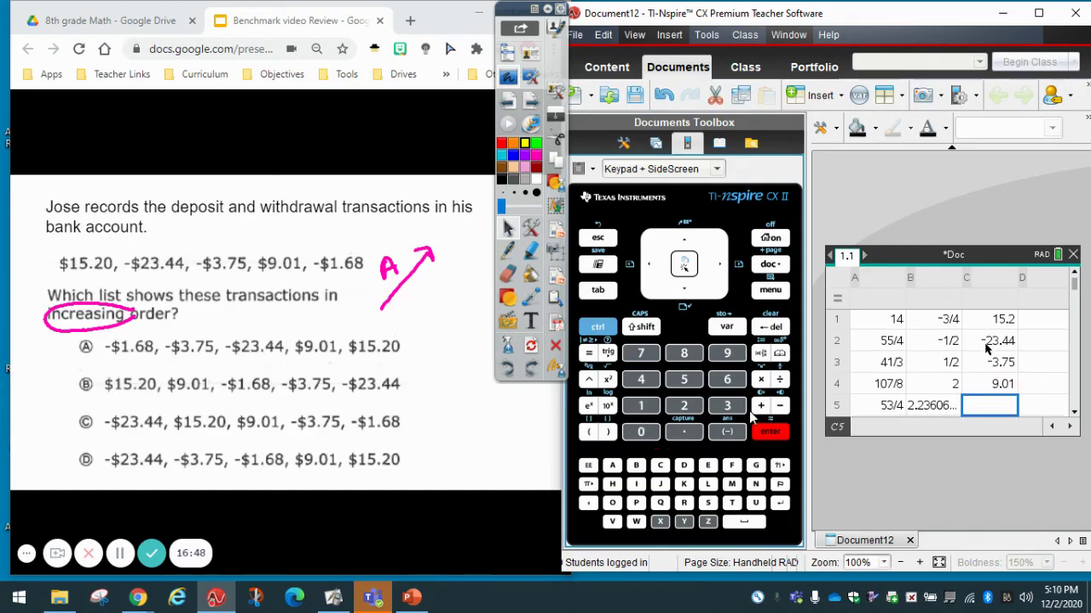
Step: Enter -1.68 in cell C5 and move back up column C
{"action": "left_click", "coordinate": [588, 354]}
{"action": "left_click", "coordinate": [727, 432]}
{"action": "left_click", "coordinate": [641, 406]}
{"action": "left_click", "coordinate": [671, 432]}
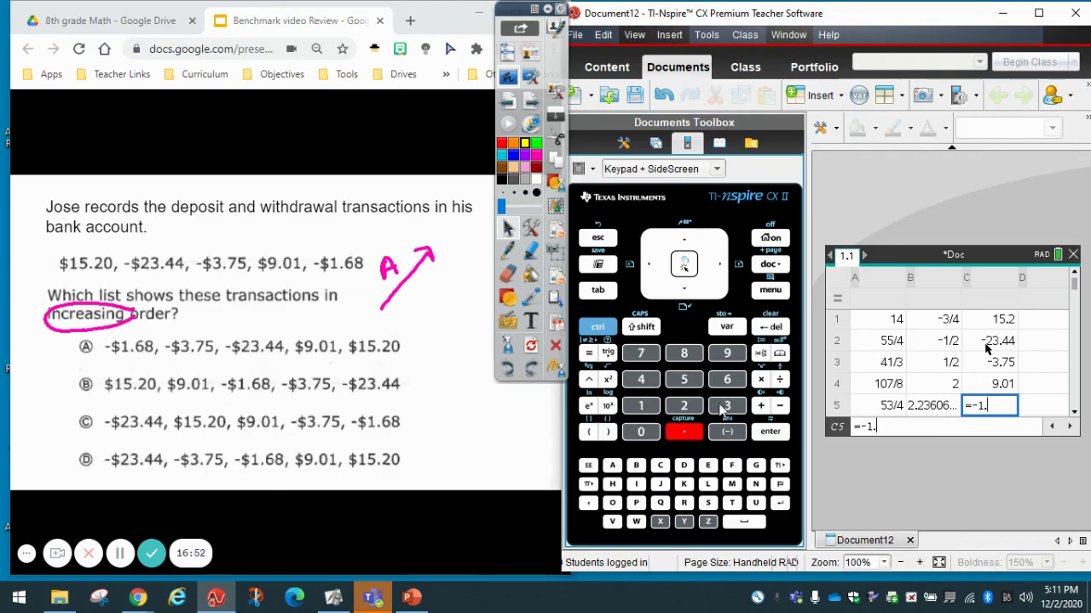
{"action": "left_click", "coordinate": [732, 384]}
{"action": "left_click", "coordinate": [694, 357]}
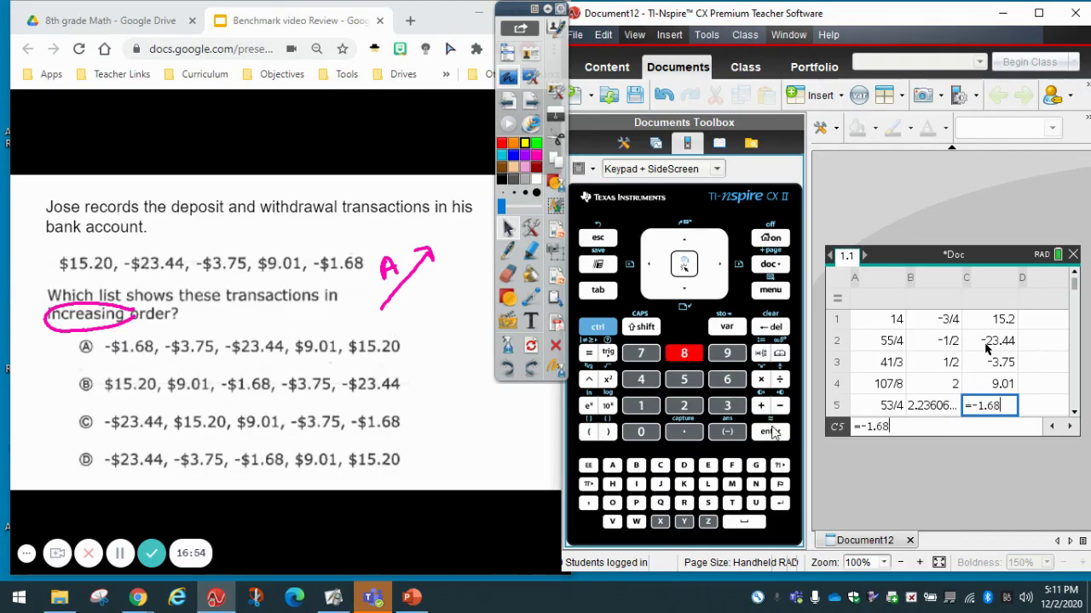
{"action": "left_click", "coordinate": [771, 434]}
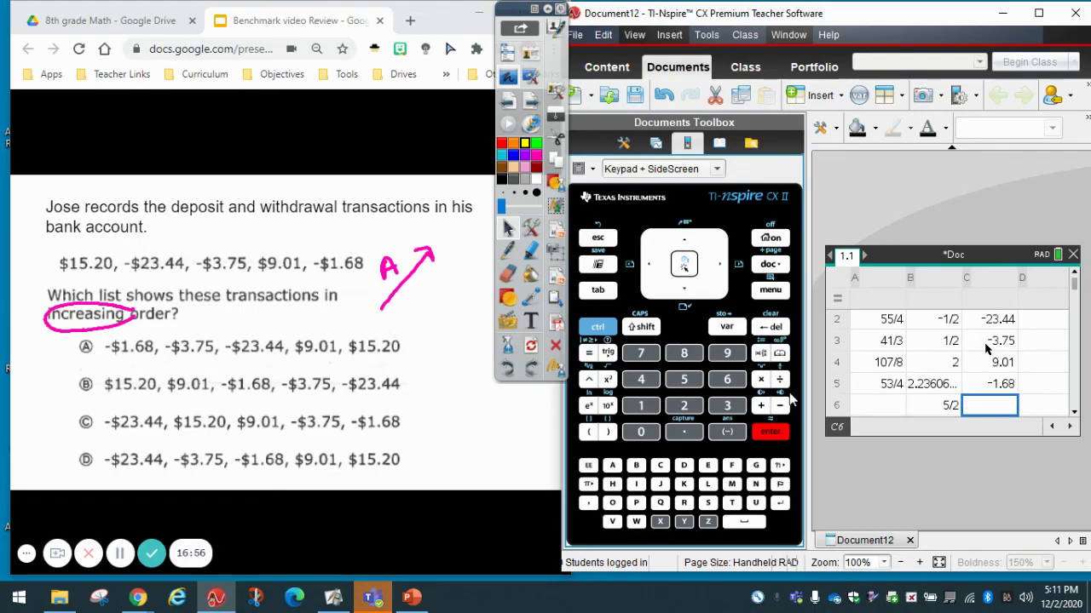
{"action": "key", "text": "Up"}
{"action": "key", "text": "Up"}
{"action": "key", "text": "Up"}
{"action": "key", "text": "Up"}
{"action": "key", "text": "Up"}
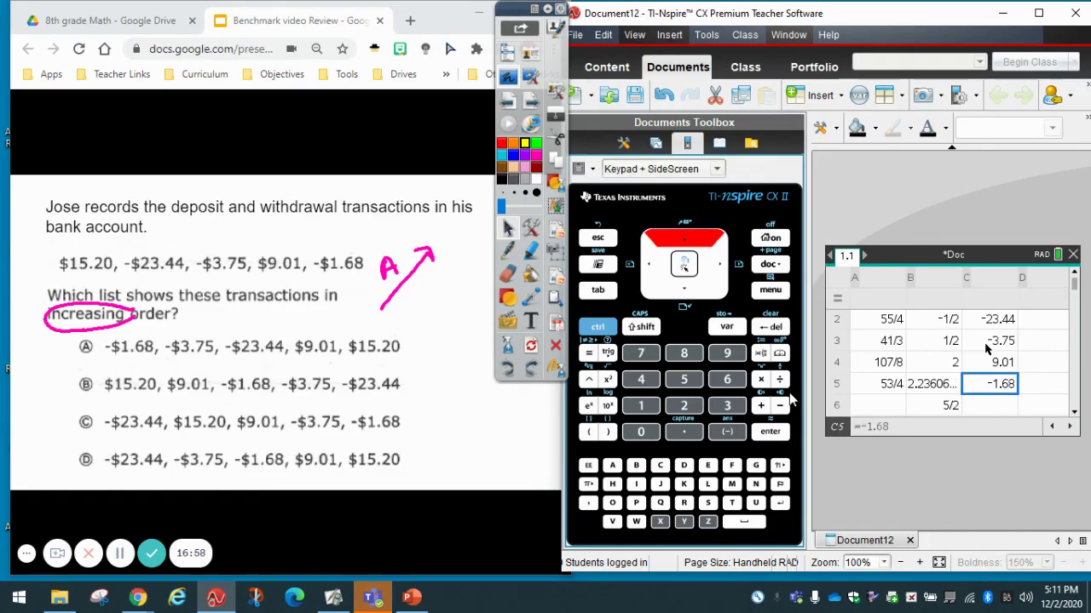
Step: Sort the whole of column C ascending by c, giving -23.44, -3.75, -1.68, 9.01, 15.2
{"action": "key", "text": "Up"}
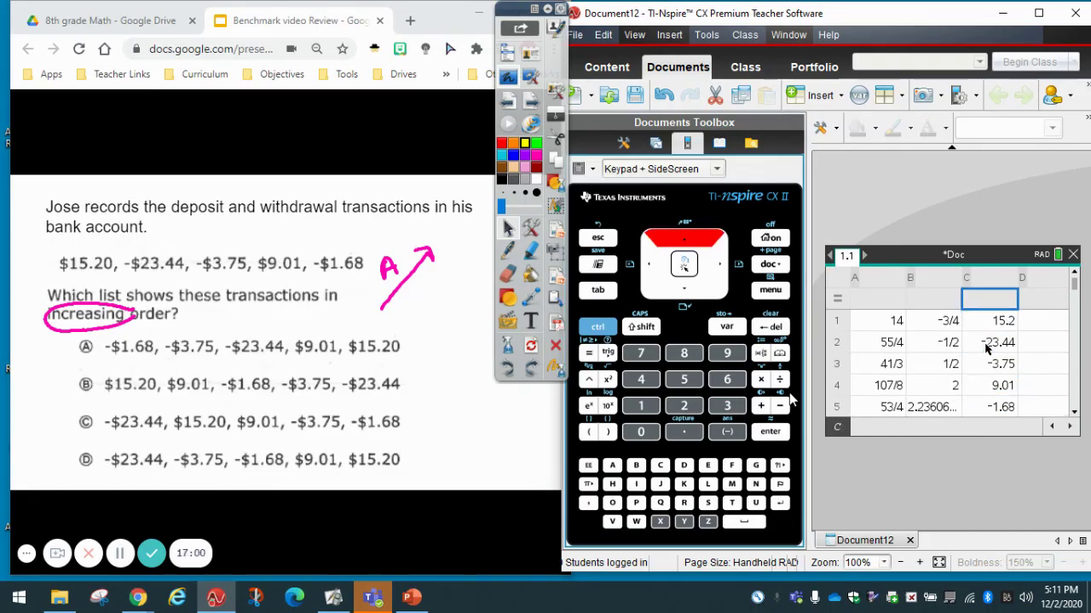
{"action": "key", "text": "Up"}
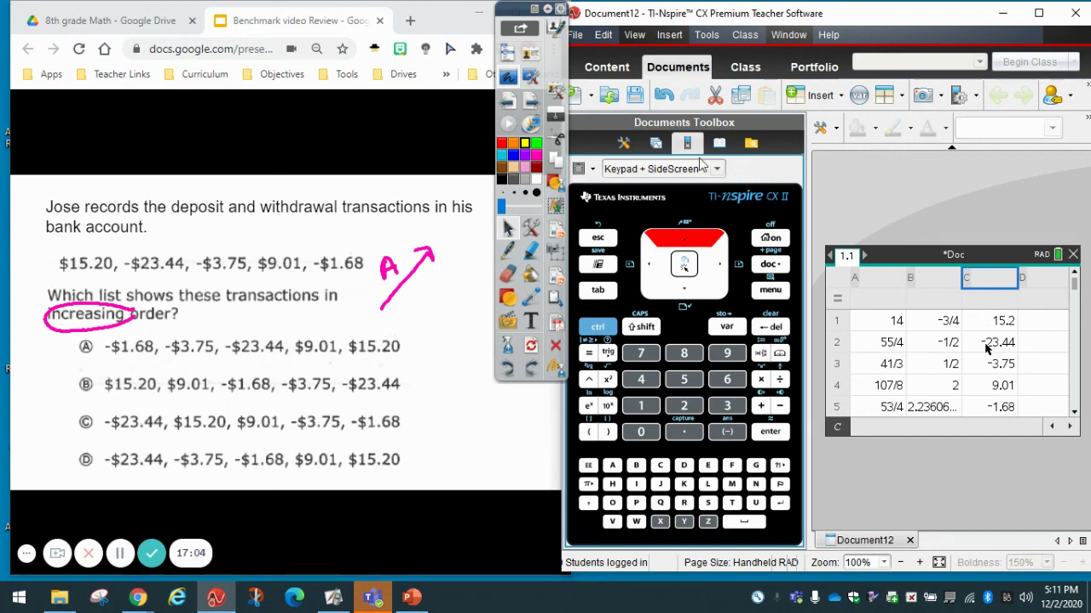
{"action": "left_click", "coordinate": [770, 290]}
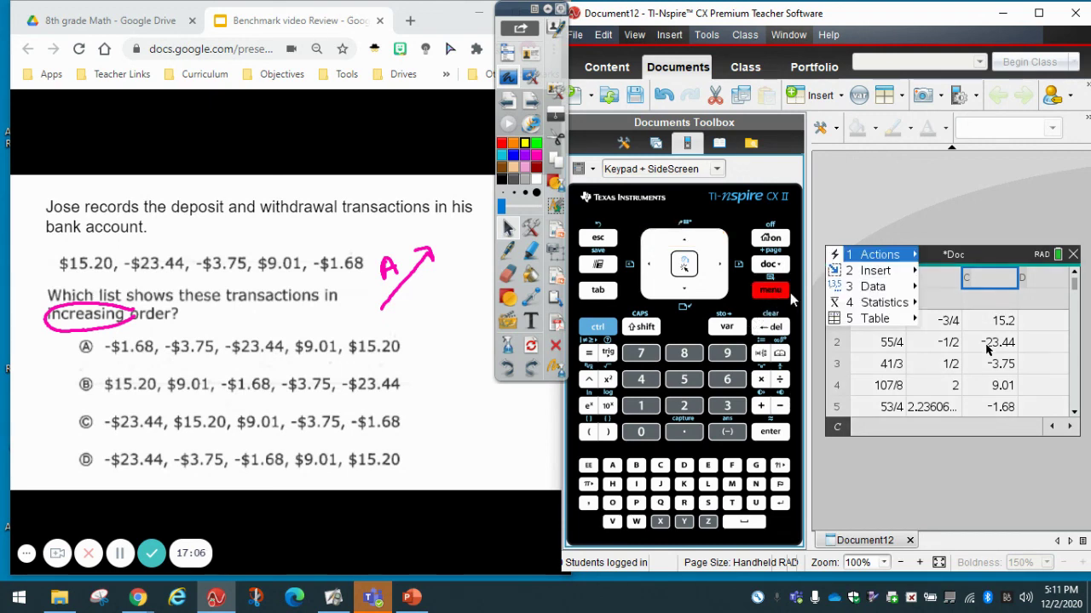
{"action": "key", "text": "Right"}
{"action": "key", "text": "Down"}
{"action": "key", "text": "Down"}
{"action": "key", "text": "Down"}
{"action": "key", "text": "Down"}
{"action": "key", "text": "Down"}
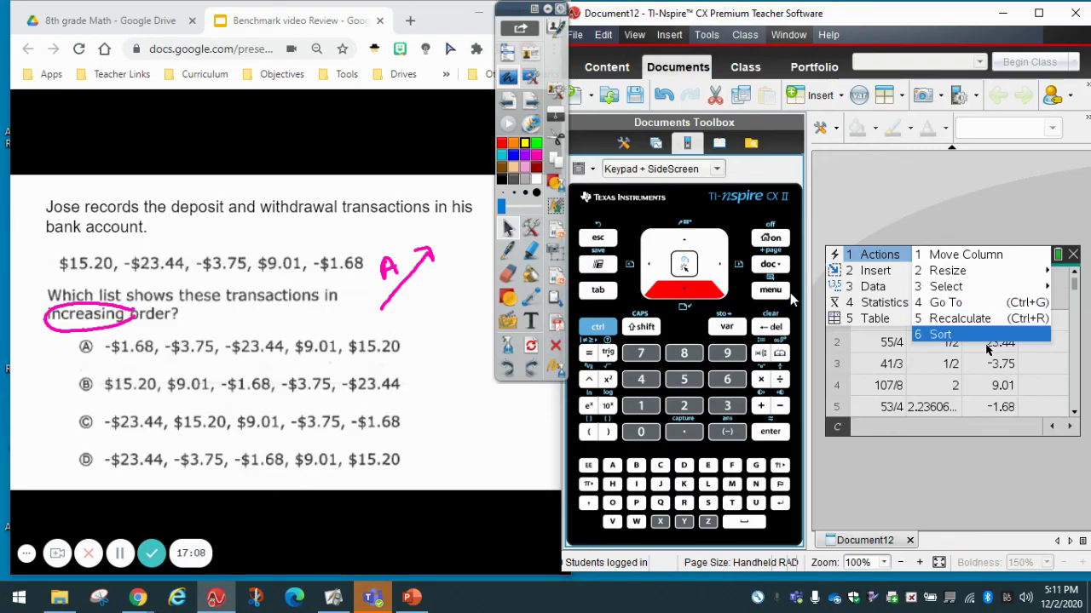
{"action": "key", "text": "Return"}
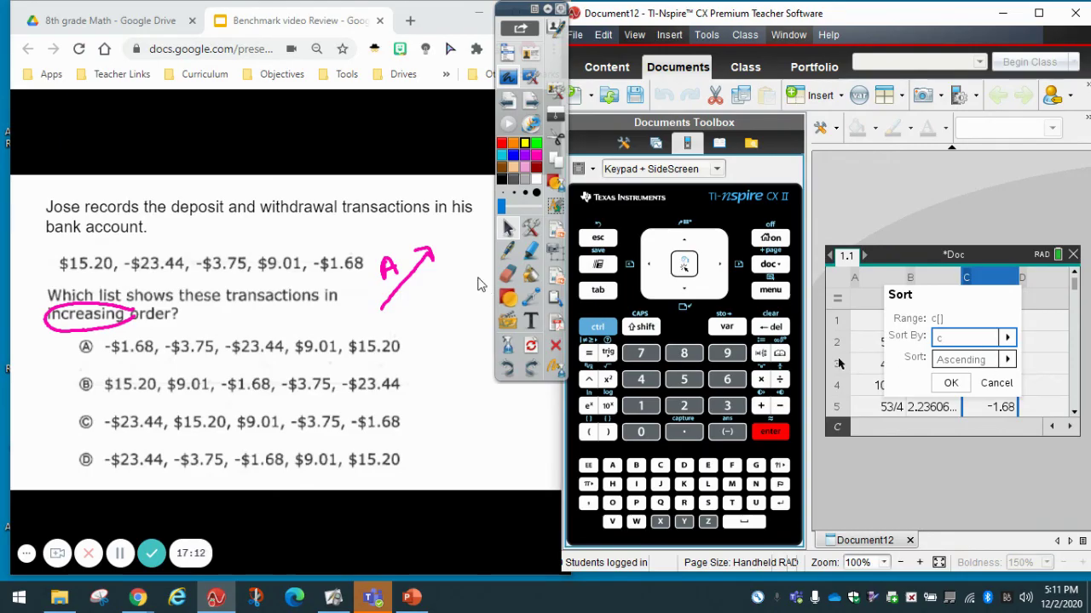
{"action": "left_click", "coordinate": [948, 385]}
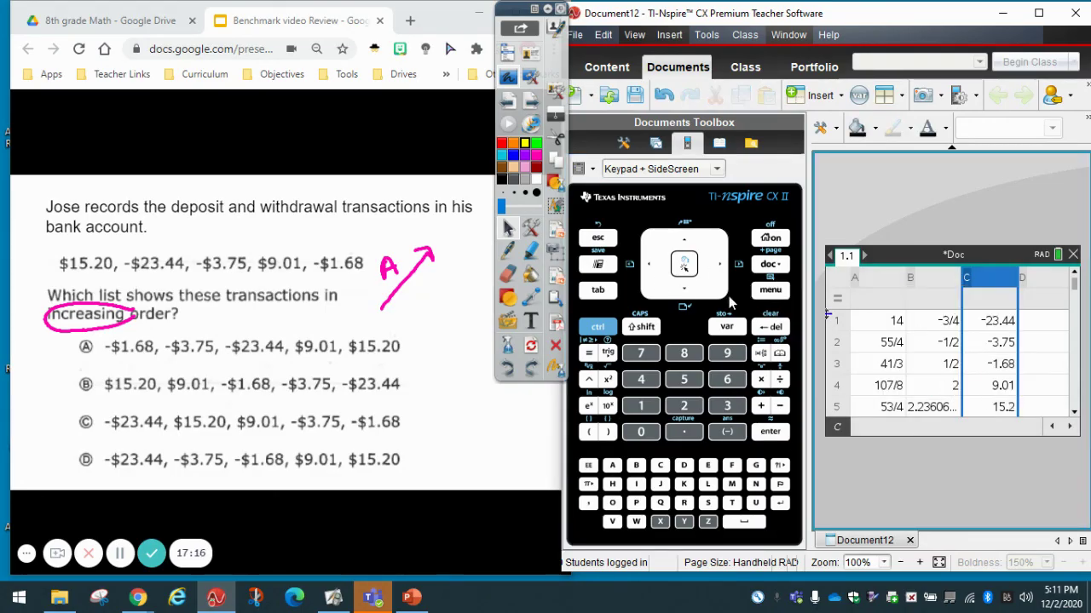
{"action": "left_click", "coordinate": [686, 293]}
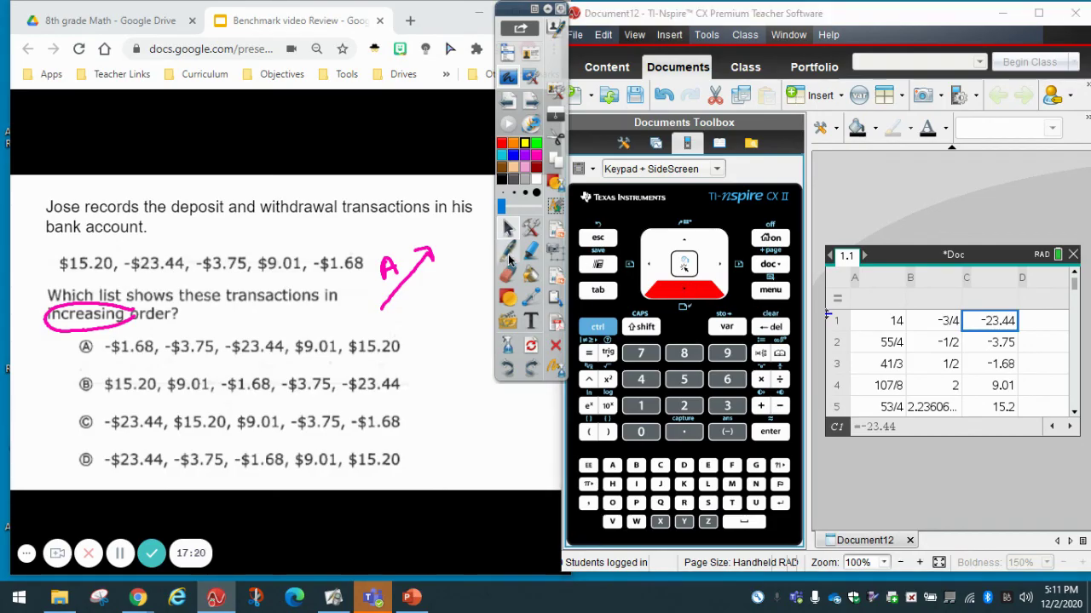
Step: Cross out answer choices A and B on the transactions problem with the ink pen
{"action": "left_click", "coordinate": [508, 249]}
{"action": "mouse_move", "coordinate": [65, 390]}
{"action": "left_mouse_down"}
{"action": "mouse_move", "coordinate": [109, 368]}
{"action": "mouse_move", "coordinate": [110, 342]}
{"action": "left_mouse_up"}
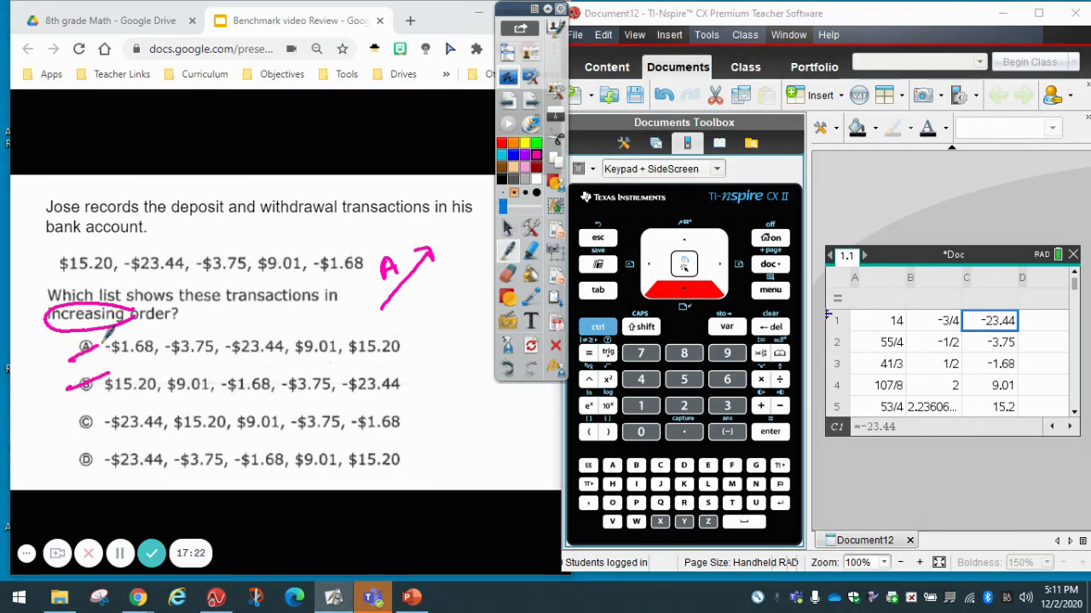
{"action": "left_click", "coordinate": [508, 228]}
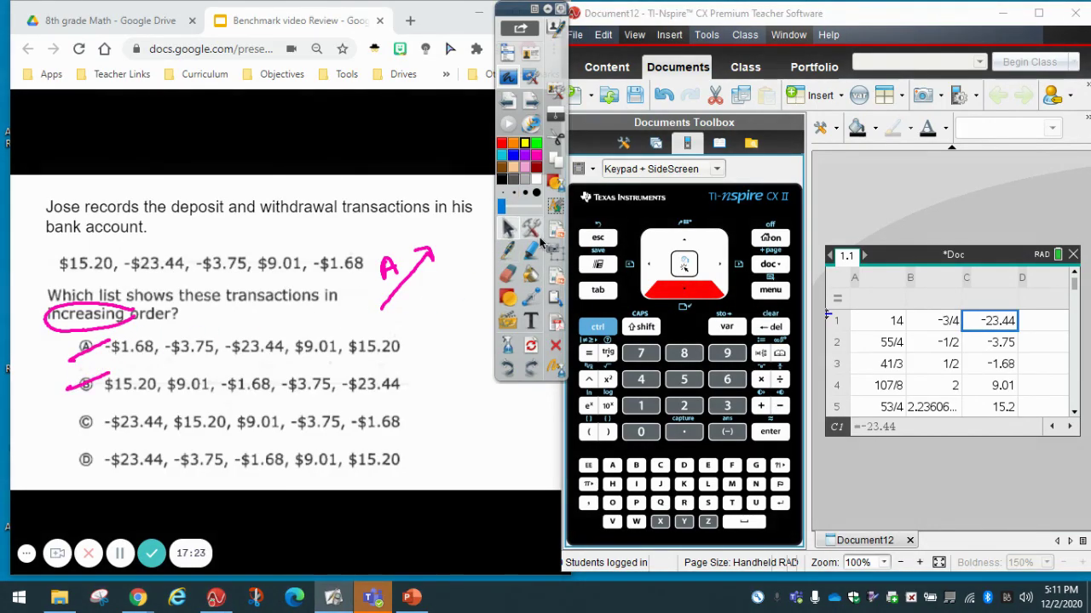
{"action": "left_click", "coordinate": [686, 293]}
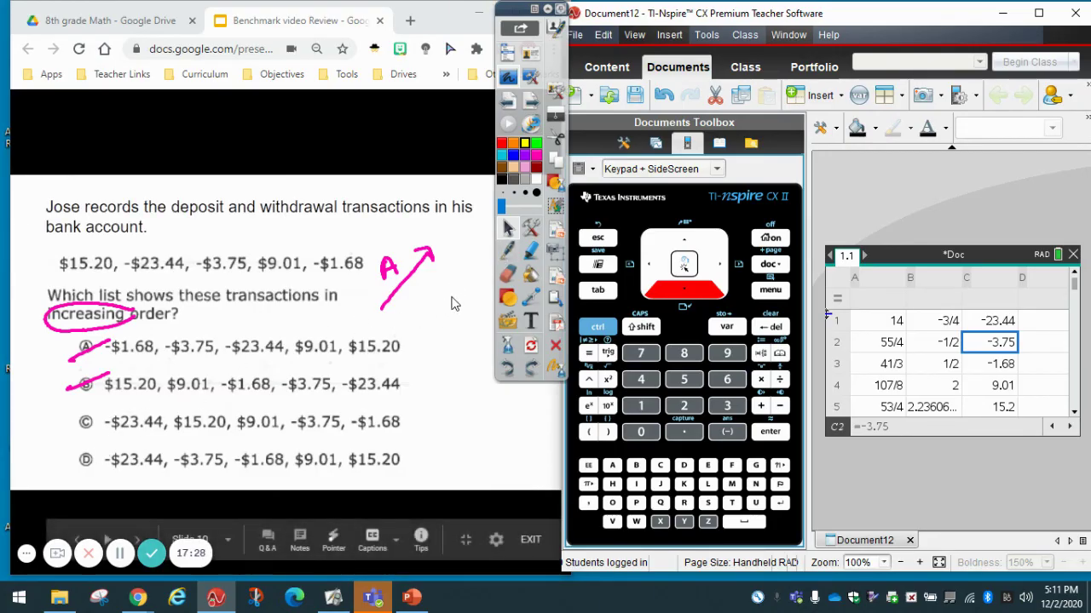
Step: Cross out choice C and circle choice D as the answer
{"action": "left_click", "coordinate": [507, 250]}
{"action": "mouse_move", "coordinate": [100, 435]}
{"action": "left_mouse_down"}
{"action": "mouse_move", "coordinate": [81, 460]}
{"action": "mouse_move", "coordinate": [115, 412]}
{"action": "left_mouse_up"}
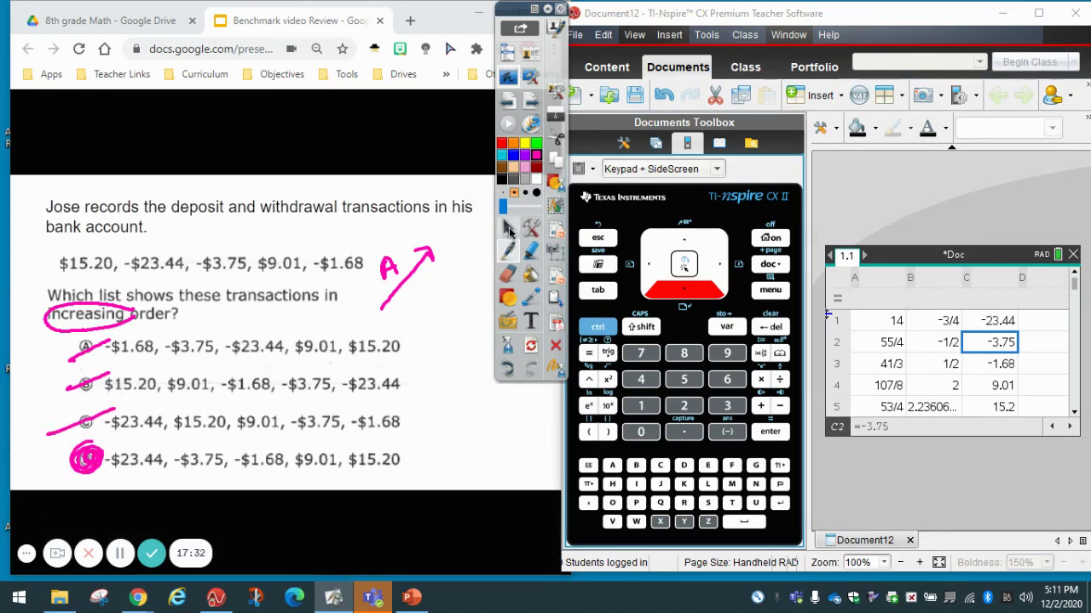
{"action": "left_click", "coordinate": [507, 228]}
{"action": "left_click", "coordinate": [546, 10]}
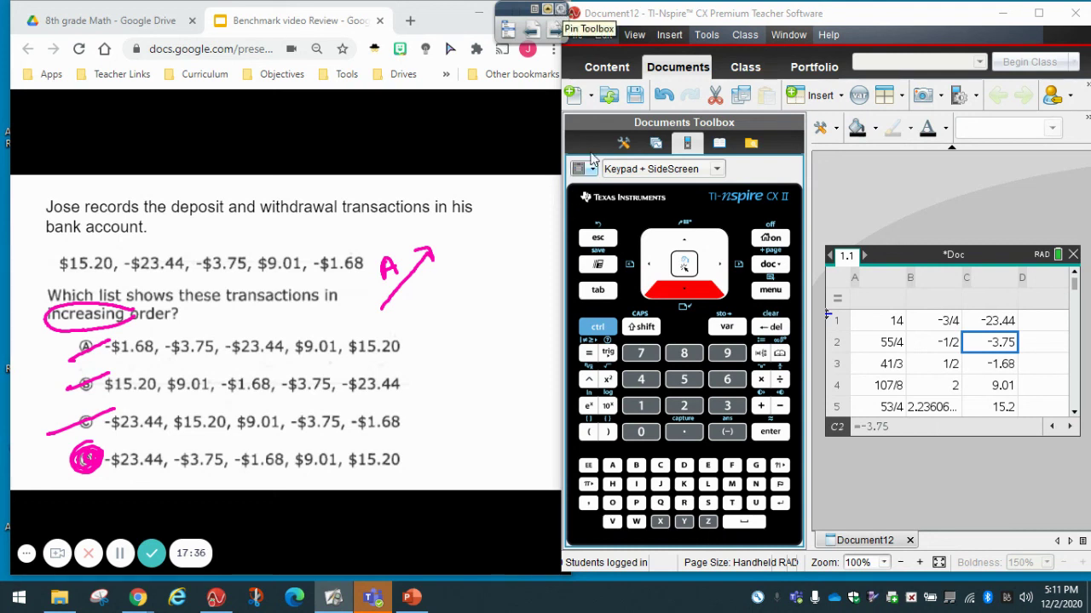
{"action": "left_click", "coordinate": [550, 11]}
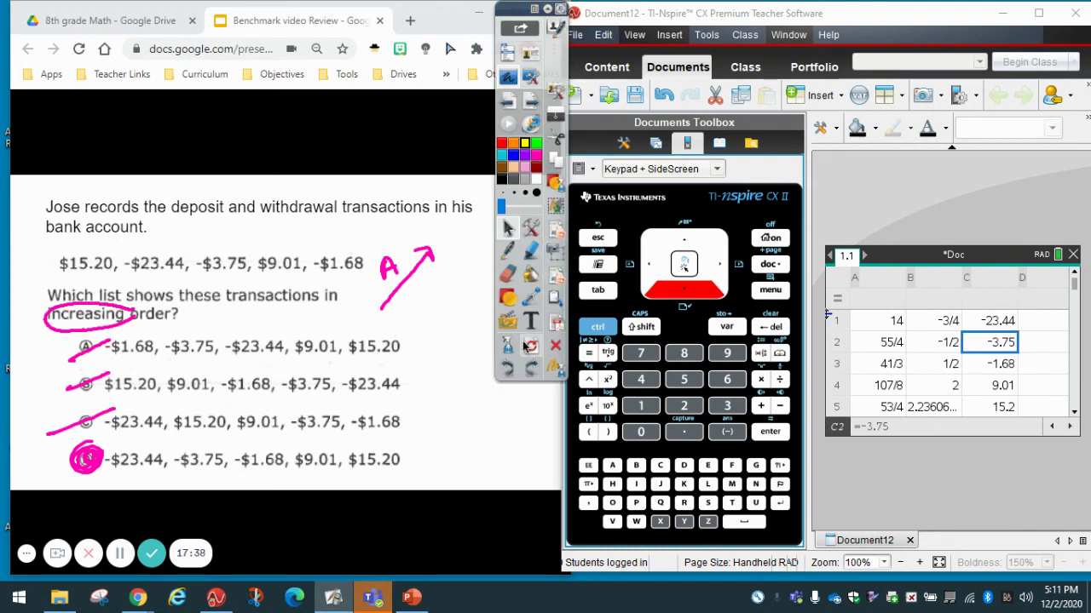